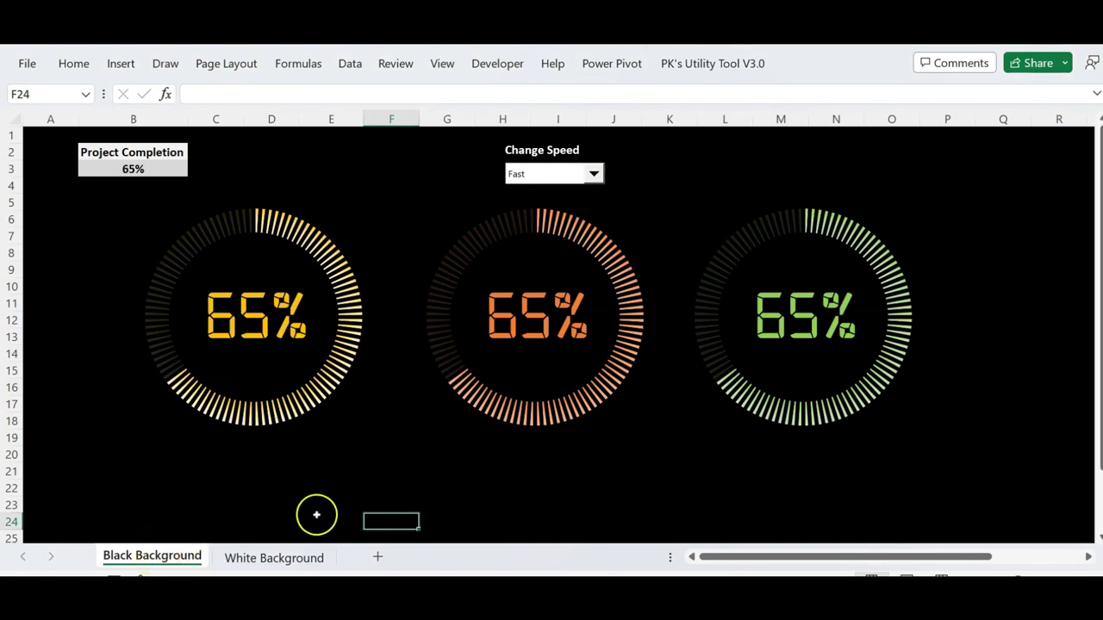
Look over the White and Black Background sheets and keep the animation speed at Fast.
{"action": "left_click", "coordinate": [440, 485]}
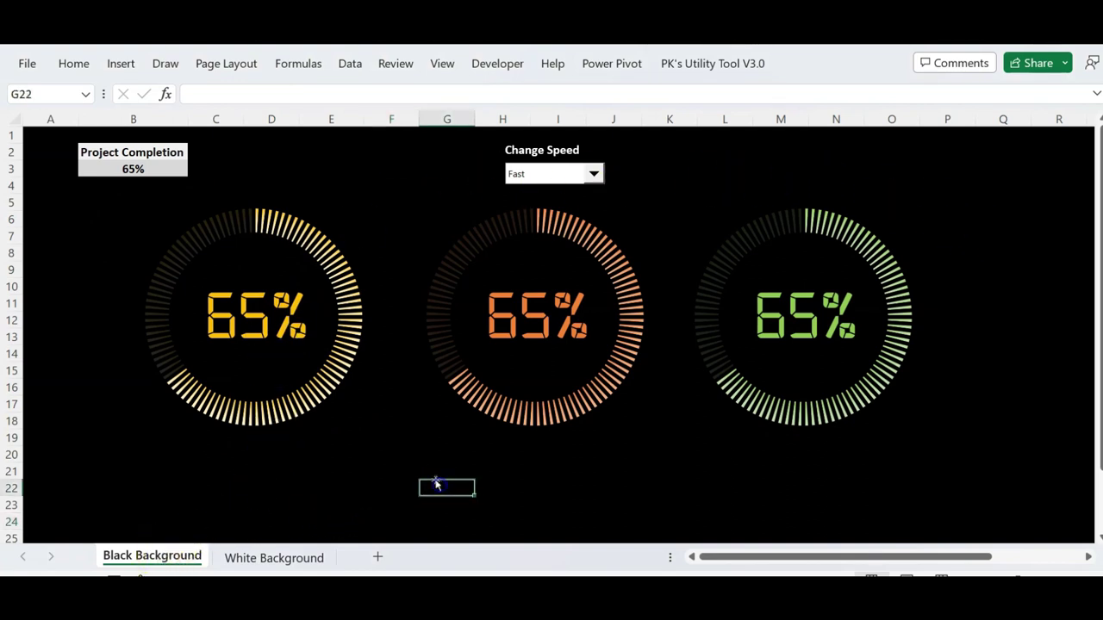
{"action": "left_click", "coordinate": [274, 559]}
{"action": "left_click", "coordinate": [406, 474]}
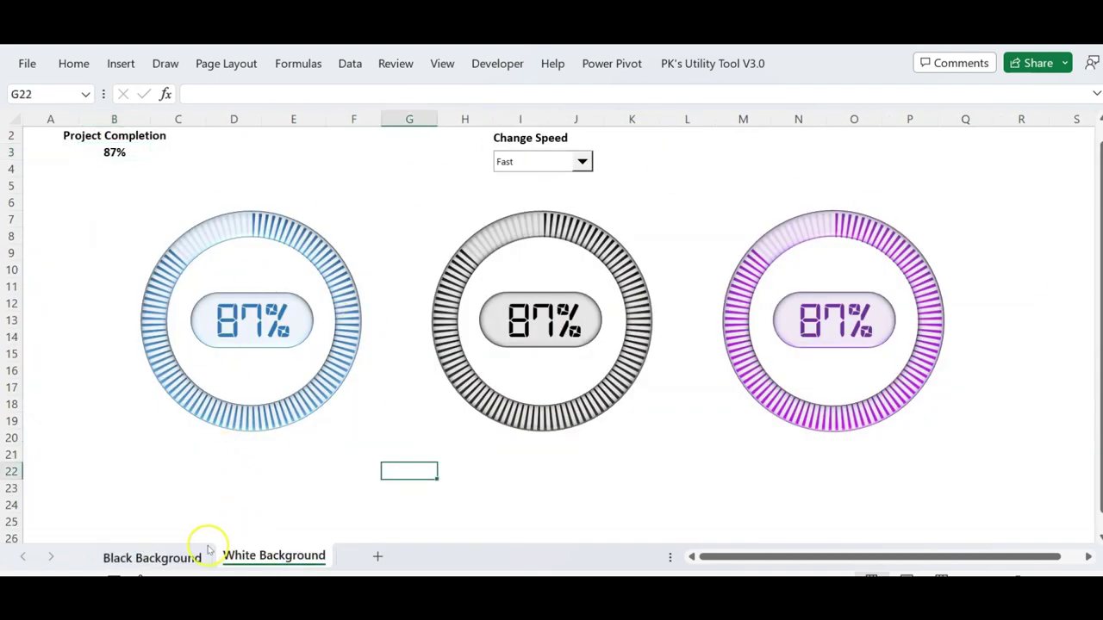
{"action": "left_click", "coordinate": [174, 554]}
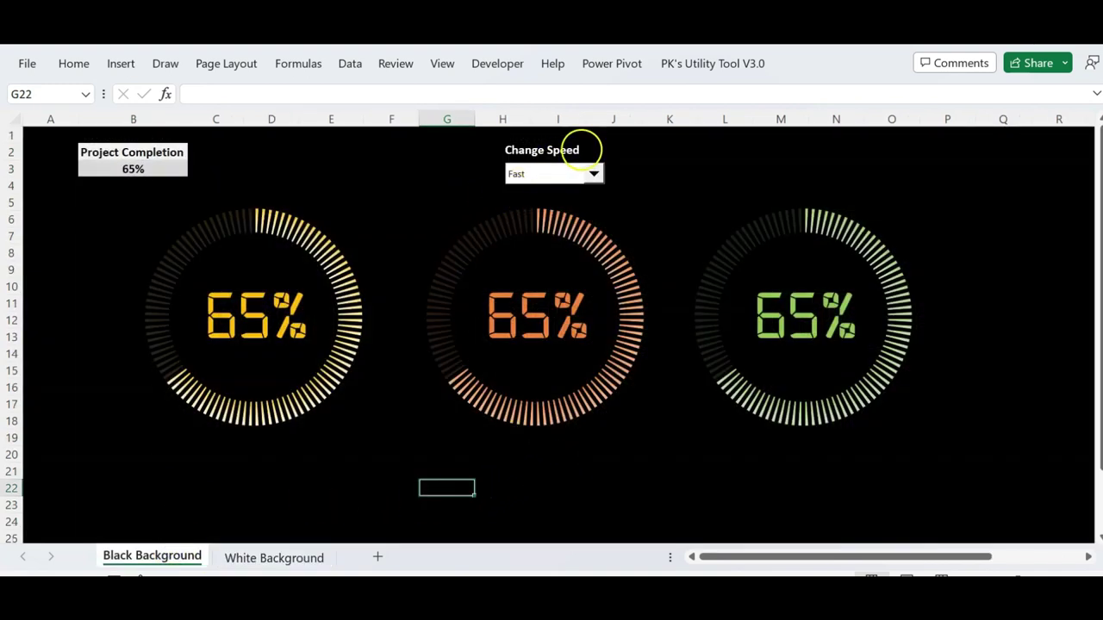
{"action": "left_click", "coordinate": [593, 175]}
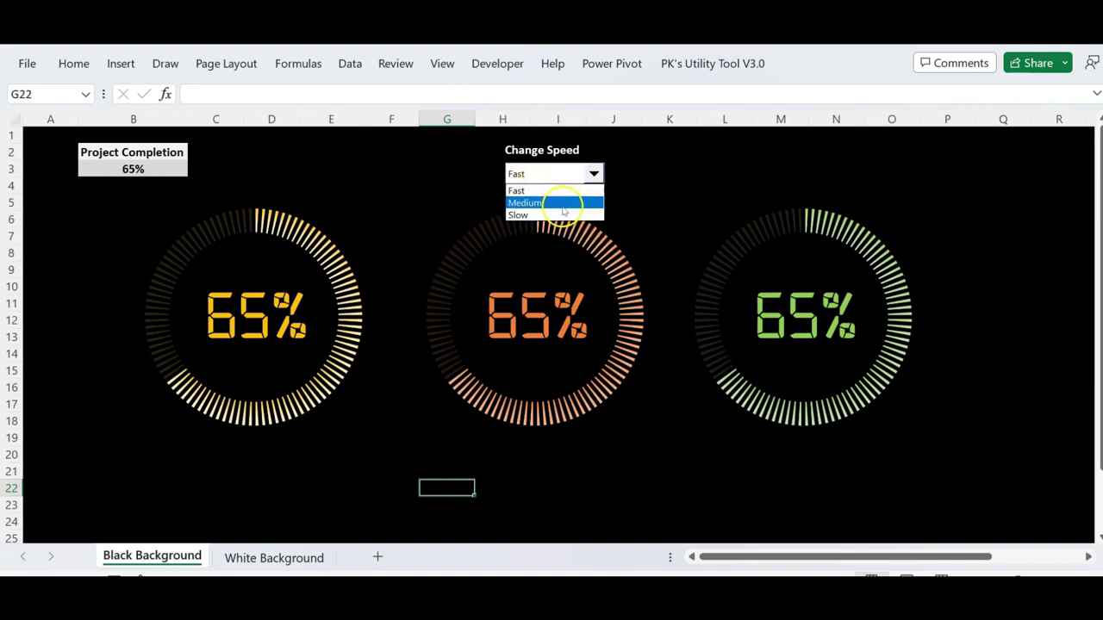
{"action": "left_click", "coordinate": [522, 191]}
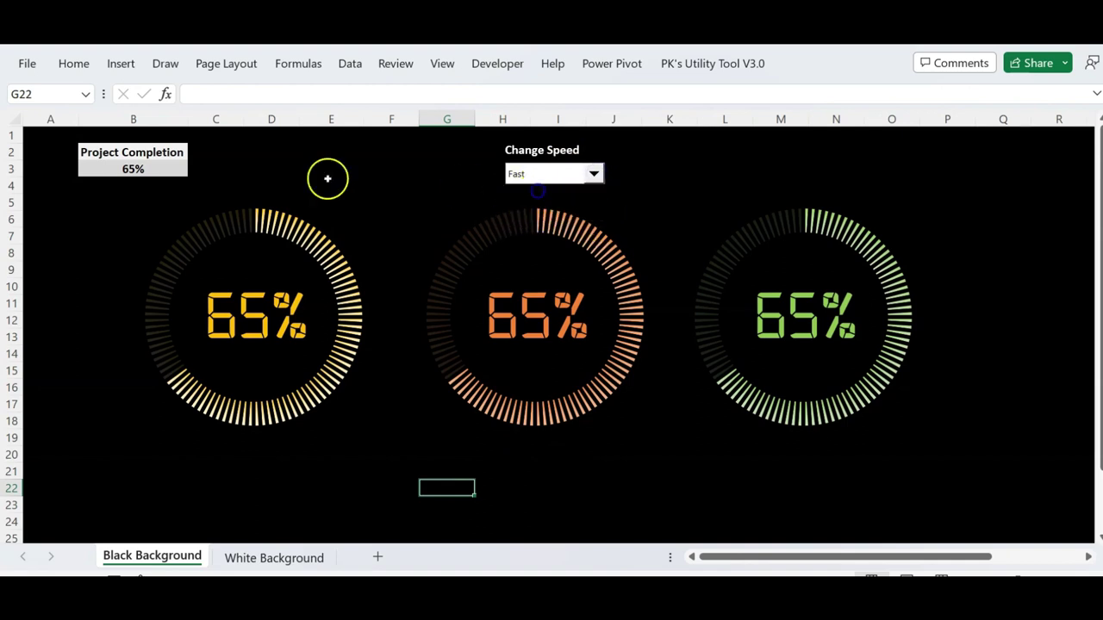
Set Project Completion in B3 to 80% so the gauges animate up, then start a new workbook.
{"action": "left_click", "coordinate": [148, 166]}
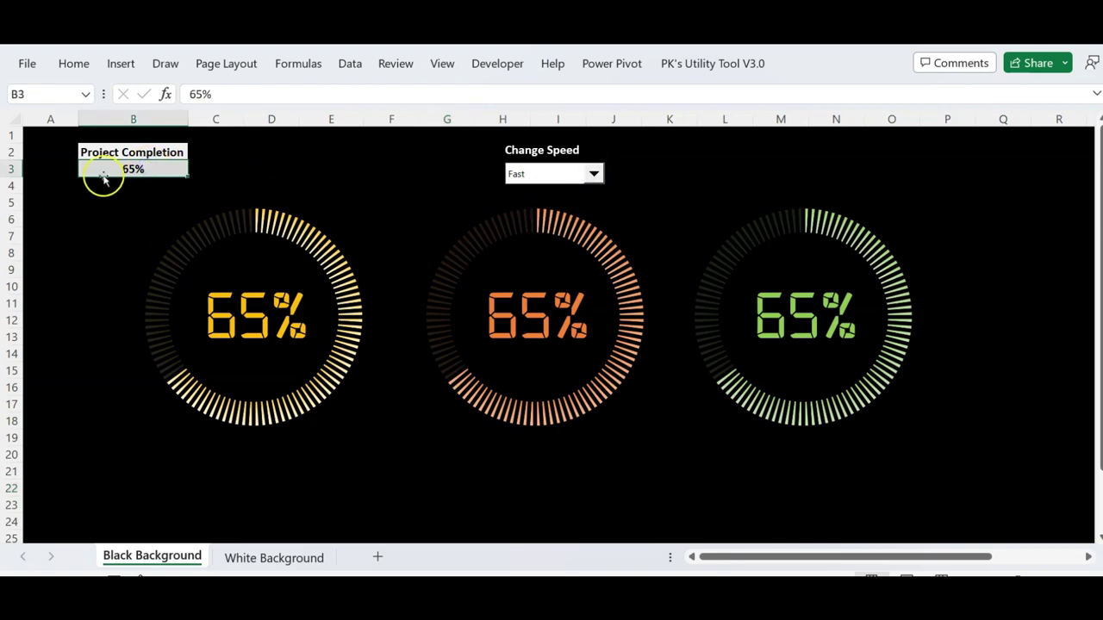
{"action": "key", "text": "F2"}
{"action": "type", "text": "80"}
{"action": "key", "text": "Return"}
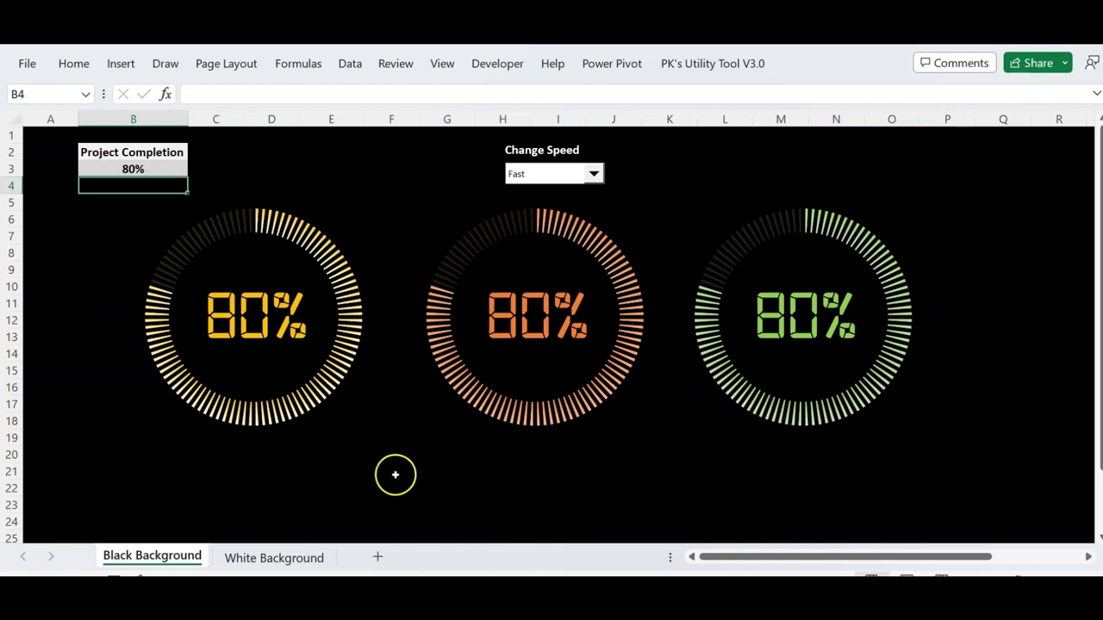
{"action": "left_click", "coordinate": [343, 467]}
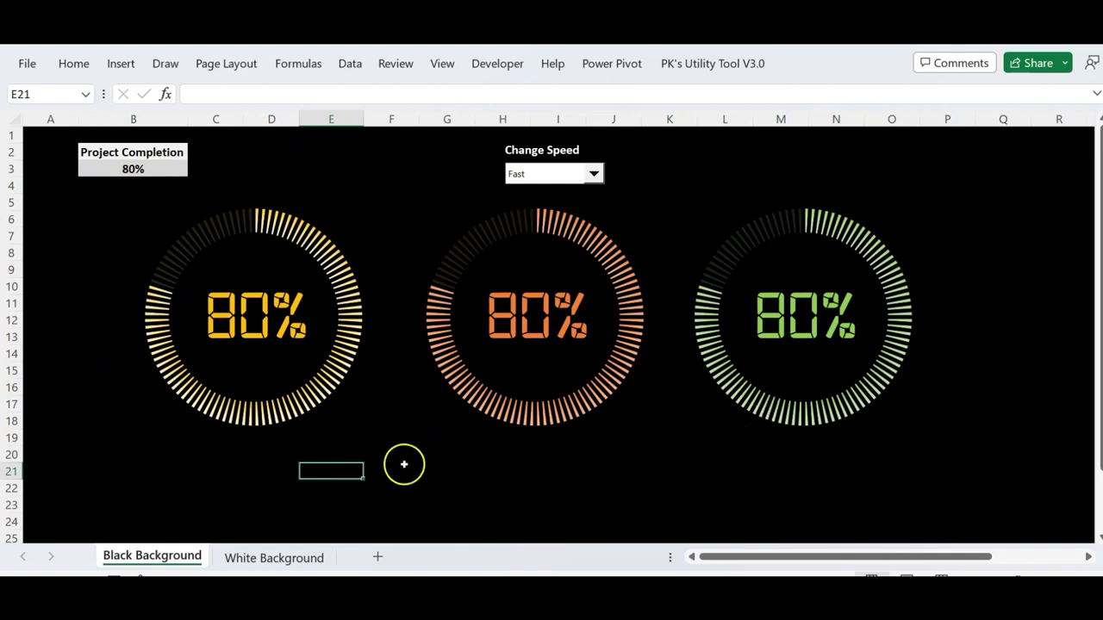
{"action": "left_click", "coordinate": [506, 472]}
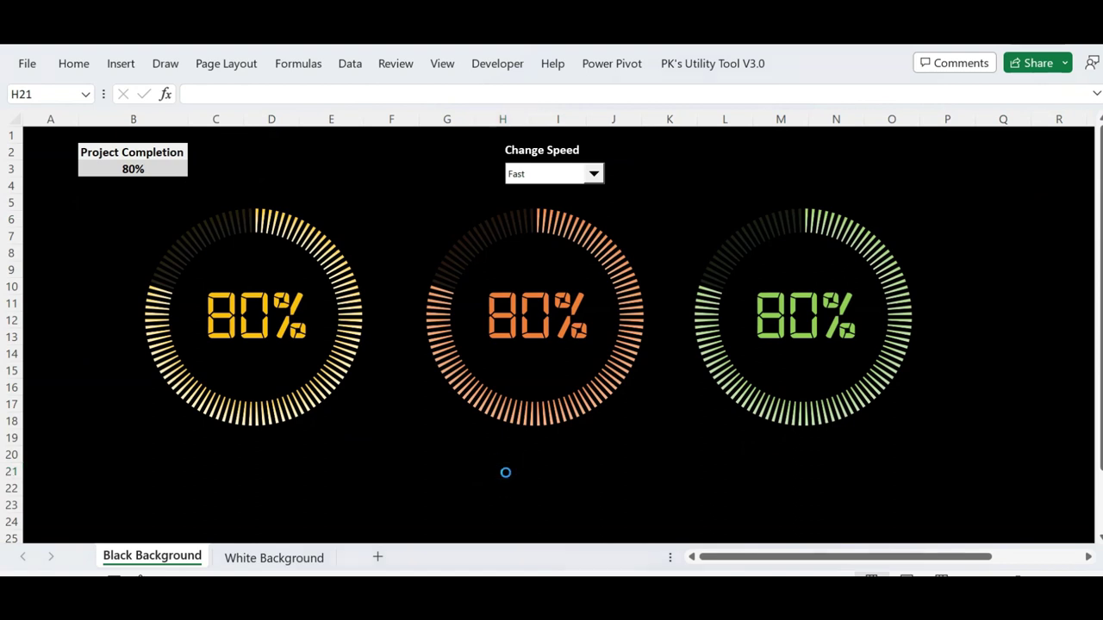
{"action": "key", "text": "ctrl+n"}
Enter a bold 'Project Completion%' heading in B2, widen column B, and put 65% in B3.
{"action": "key", "text": "Down"}
{"action": "key", "text": "Down"}
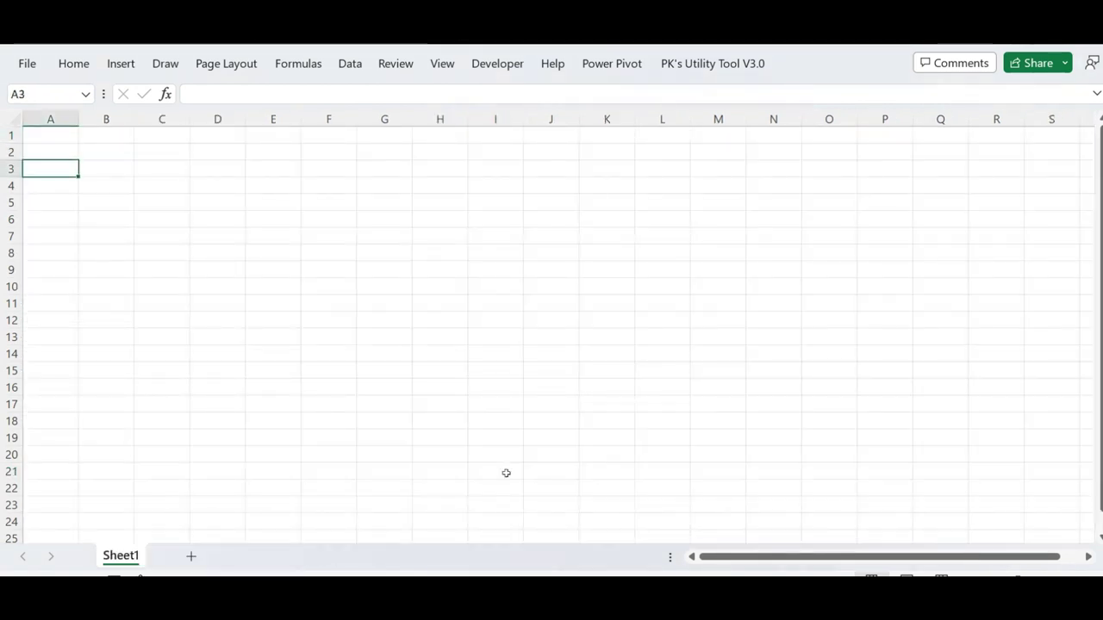
{"action": "key", "text": "Up"}
{"action": "key", "text": "Right"}
{"action": "type", "text": "ject Completion%"}
{"action": "key", "text": "ctrl+Return"}
{"action": "key", "text": "alt+o"}
{"action": "key", "text": "c"}
{"action": "key", "text": "a"}
{"action": "key", "text": "ctrl+b"}
{"action": "key", "text": "Down"}
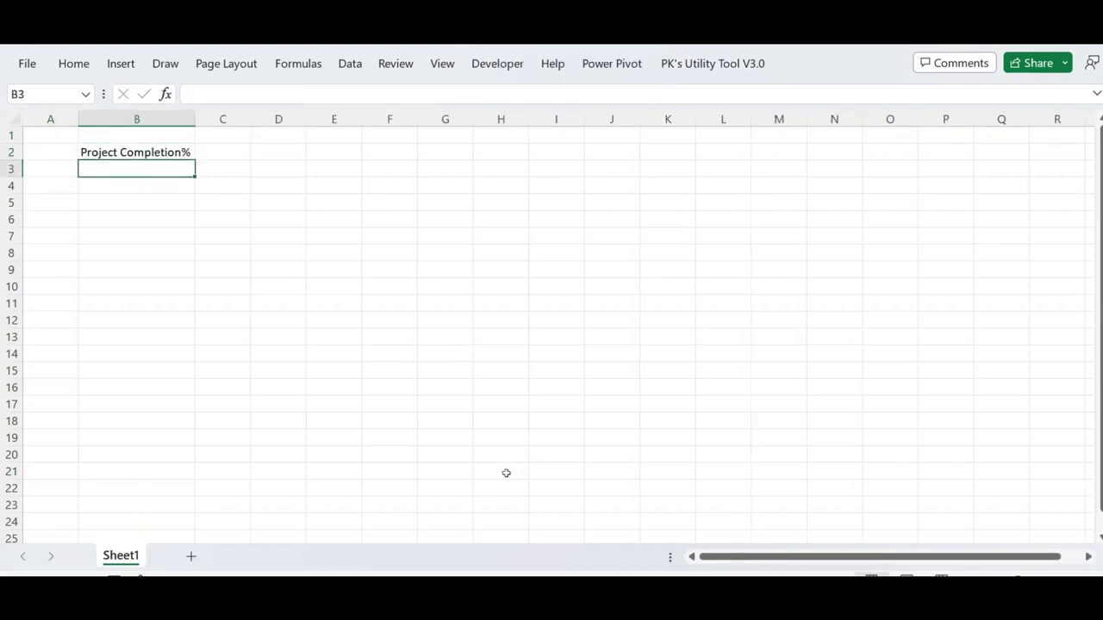
{"action": "key", "text": "Return"}
{"action": "key", "text": "Up"}
{"action": "key", "text": "Up"}
{"action": "key", "text": "Down"}
{"action": "key", "text": "Up"}
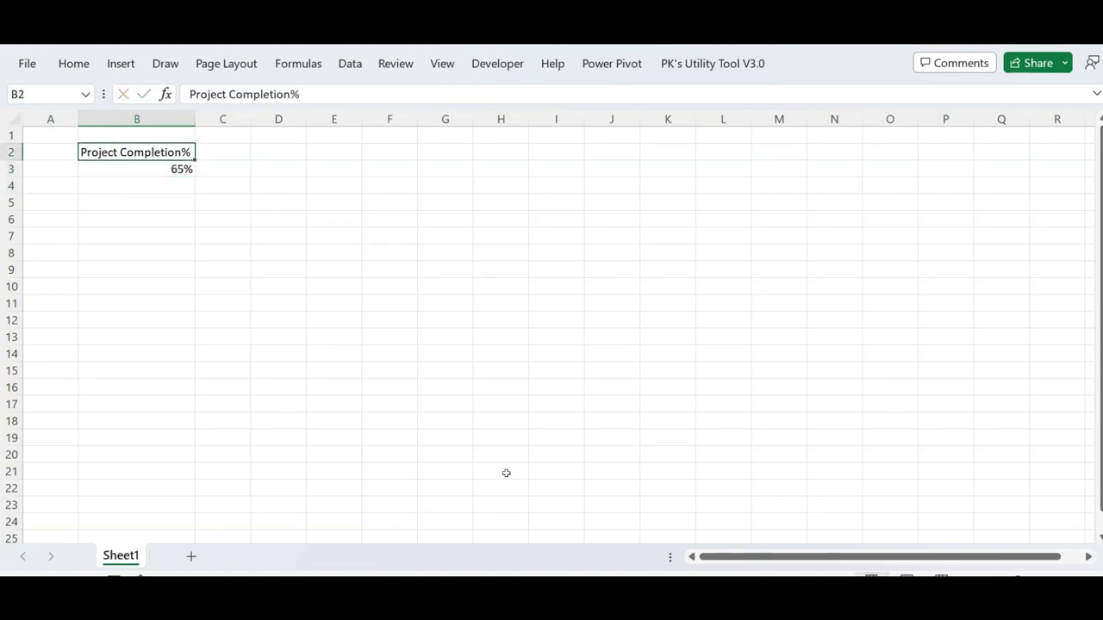
Link D1 to the B2 heading with =B2 and widen column D to fit it.
{"action": "key", "text": "Up"}
{"action": "key", "text": "Right"}
{"action": "key", "text": "Right"}
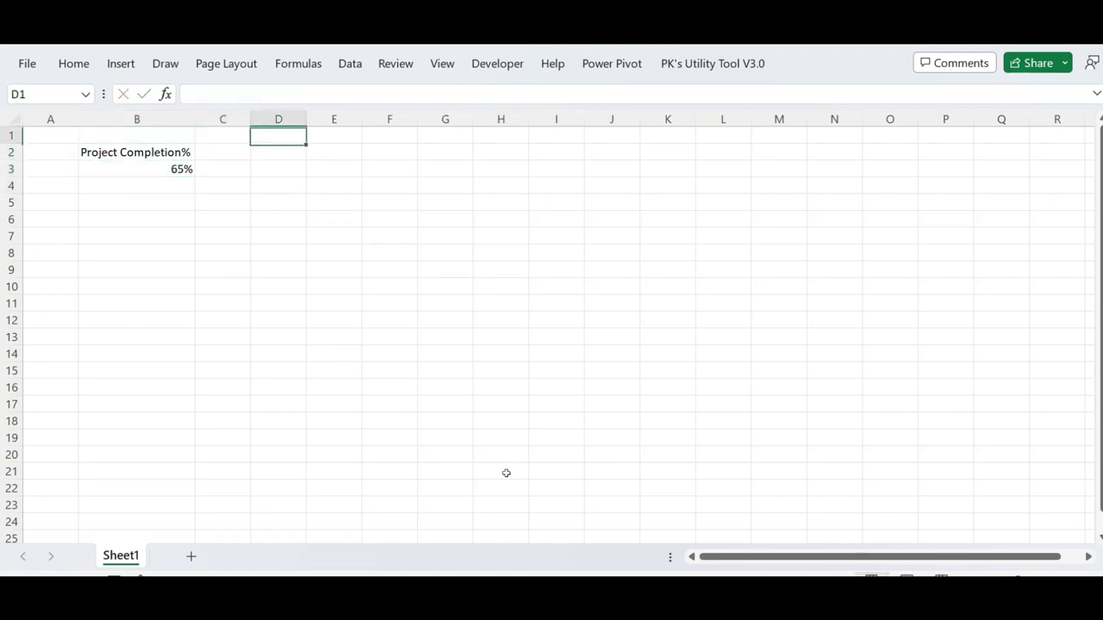
{"action": "type", "text": "="}
{"action": "key", "text": "Left"}
{"action": "key", "text": "Left"}
{"action": "key", "text": "Down"}
{"action": "key", "text": "Return"}
{"action": "key", "text": "Up"}
{"action": "key", "text": "alt+o"}
{"action": "key", "text": "c"}
{"action": "key", "text": "a"}
{"action": "key", "text": "Down"}
{"action": "key", "text": "Left"}
{"action": "key", "text": "Left"}
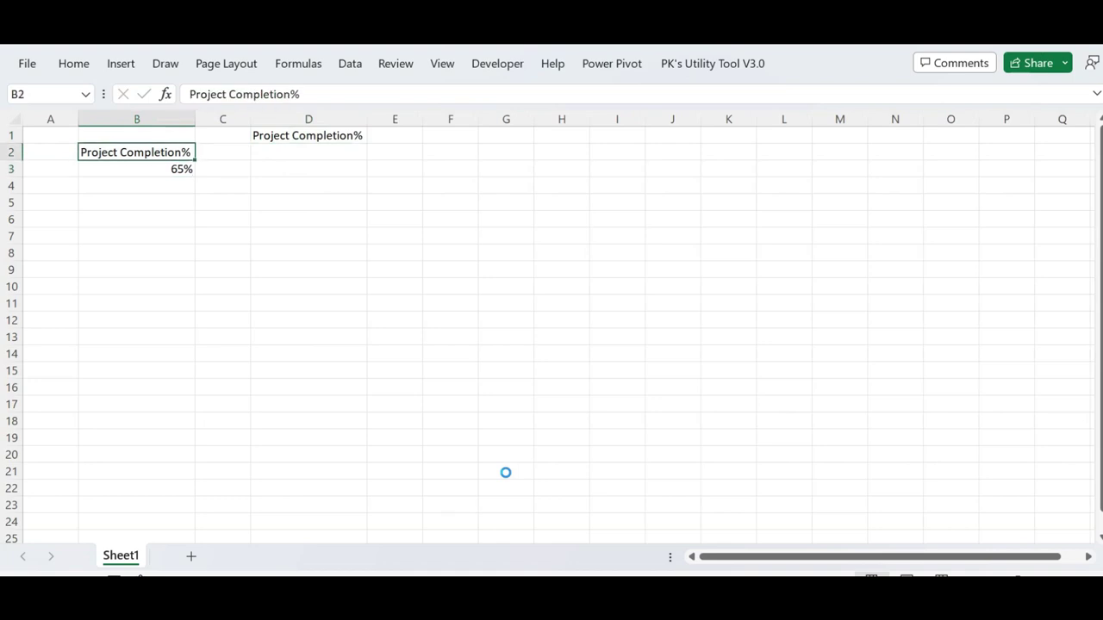
{"action": "key", "text": "Right"}
{"action": "key", "text": "Right"}
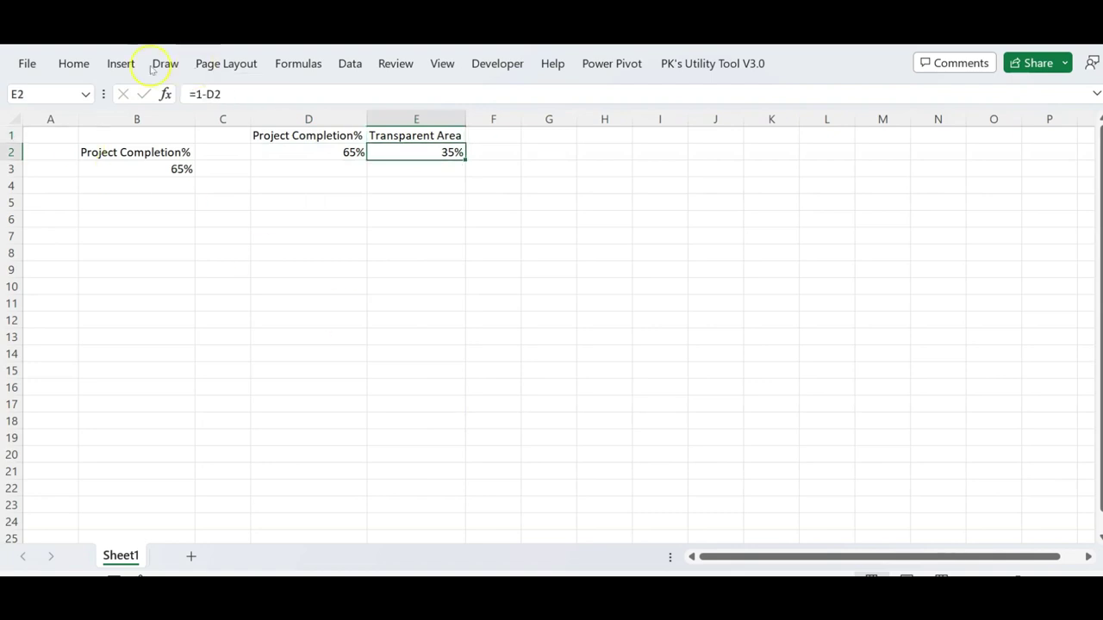
Turn off the sheet gridlines.
{"action": "left_click", "coordinate": [73, 67]}
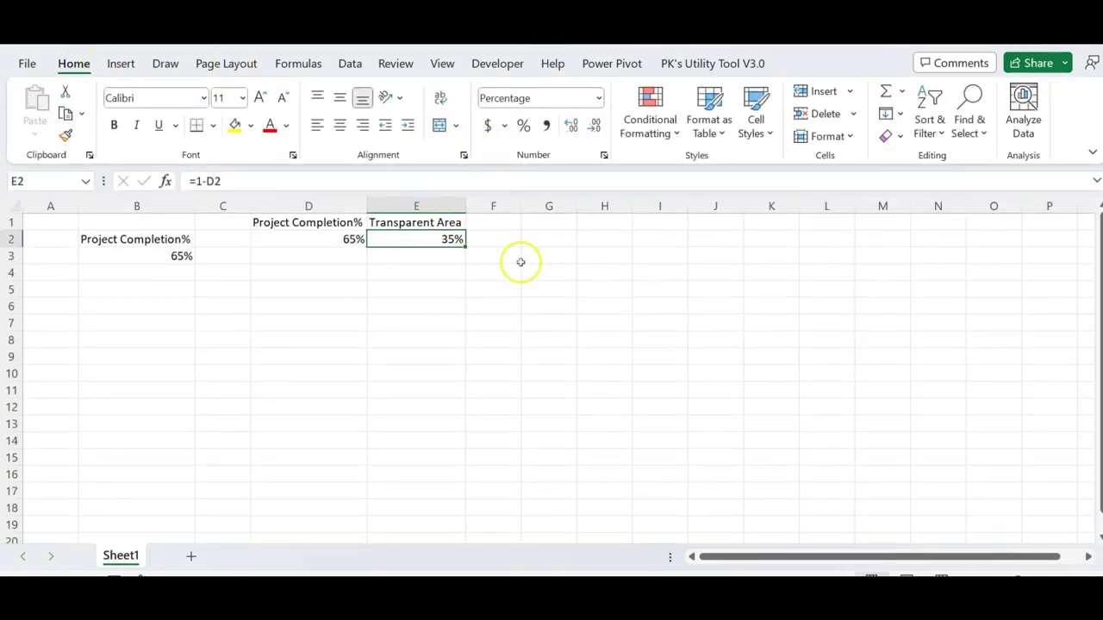
{"action": "left_click", "coordinate": [444, 67]}
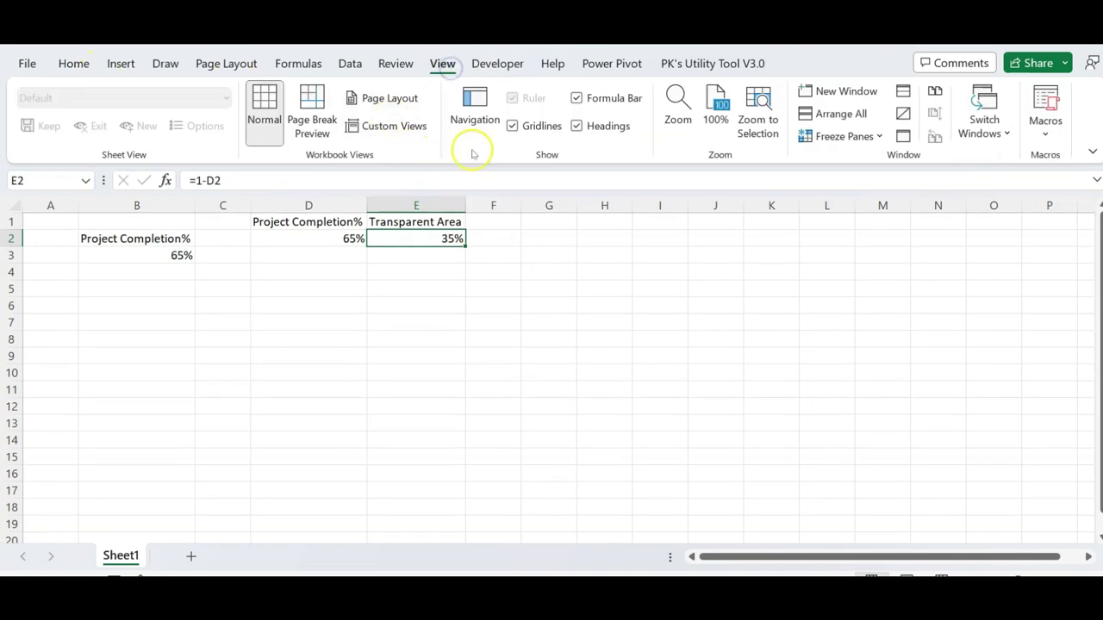
{"action": "left_click", "coordinate": [540, 126]}
Insert an empty doughnut chart from cell D5 and move it below the data table.
{"action": "left_click", "coordinate": [298, 285]}
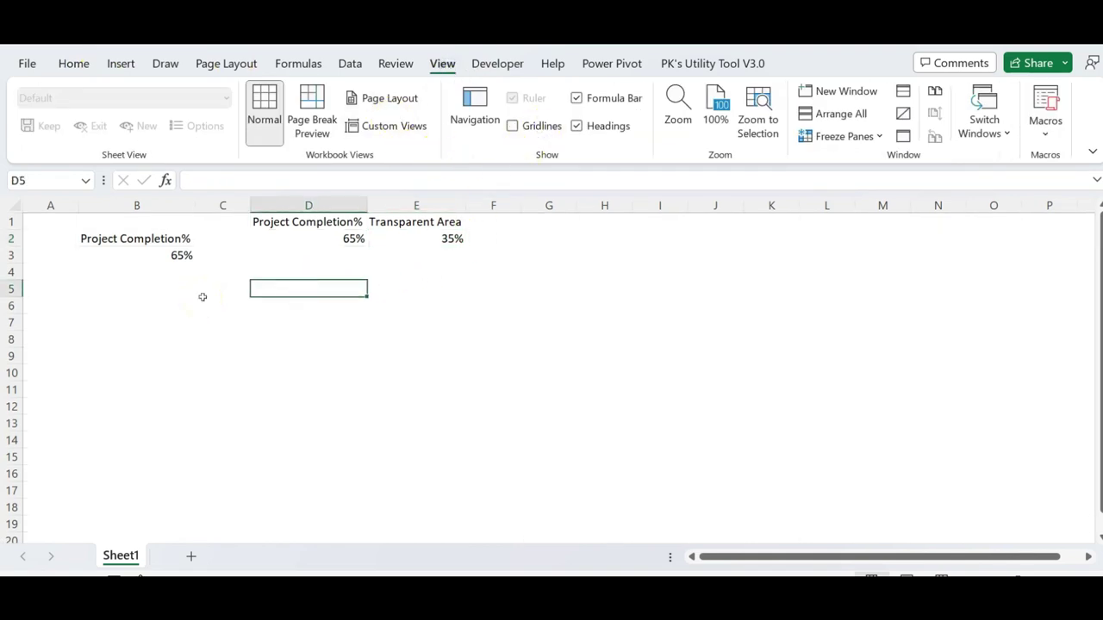
{"action": "left_click", "coordinate": [121, 63]}
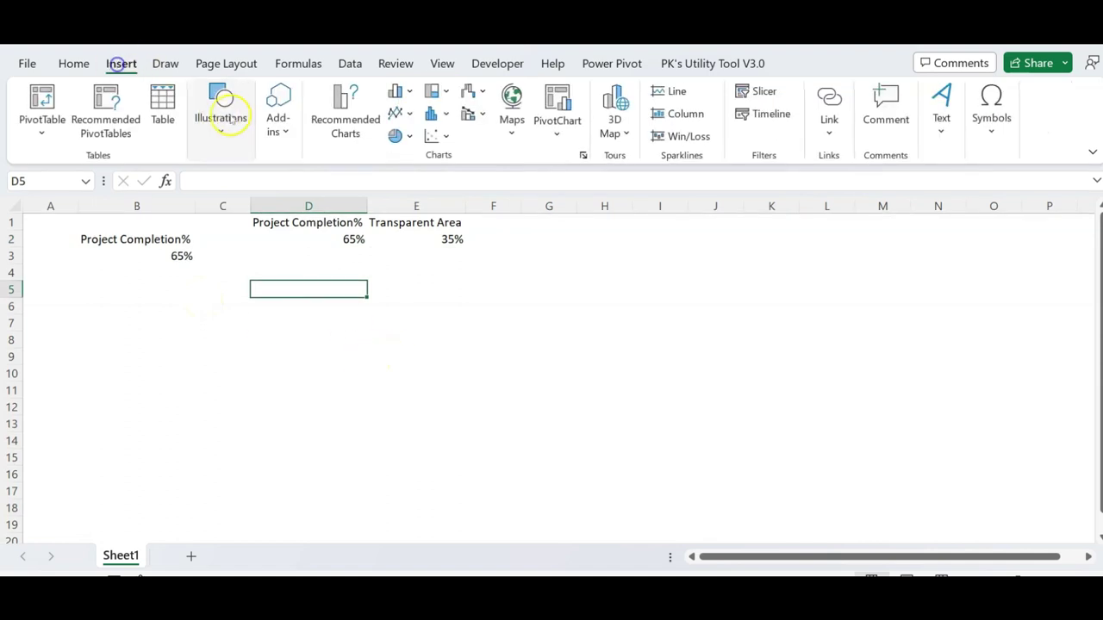
{"action": "left_click", "coordinate": [399, 135]}
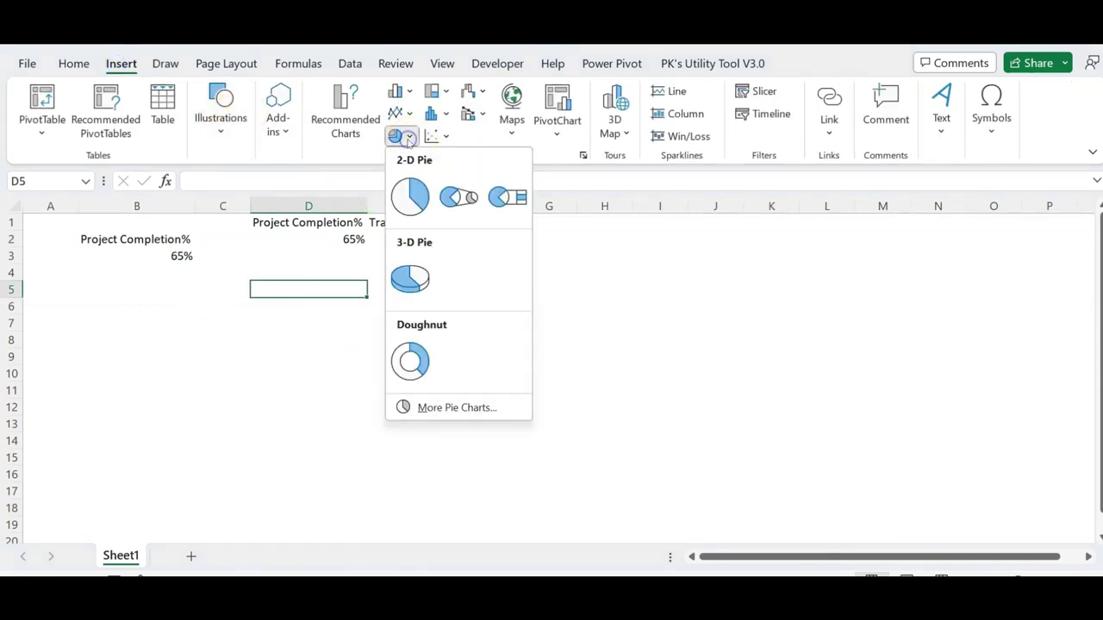
{"action": "left_click", "coordinate": [412, 360]}
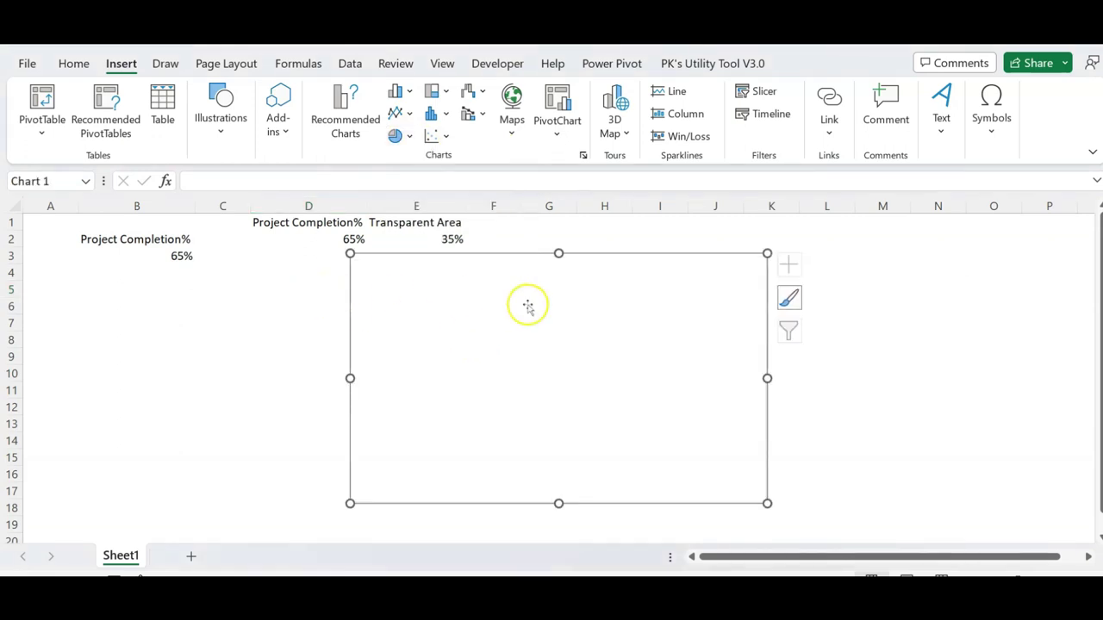
{"action": "left_click_drag", "start_coordinate": [483, 258], "coordinate": [412, 282]}
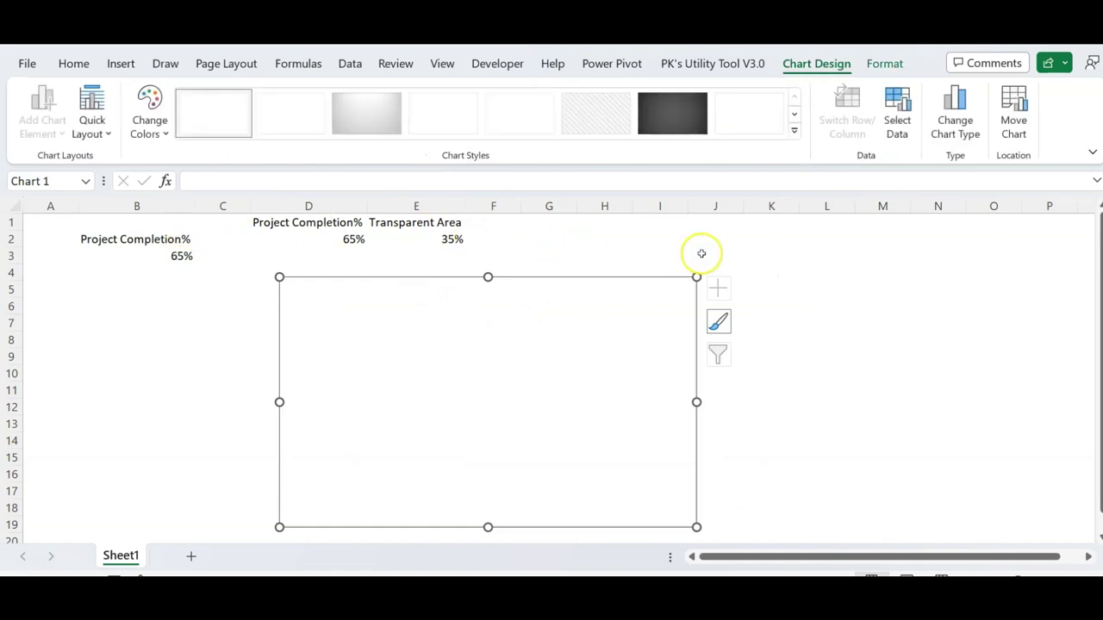
{"action": "left_click", "coordinate": [781, 262]}
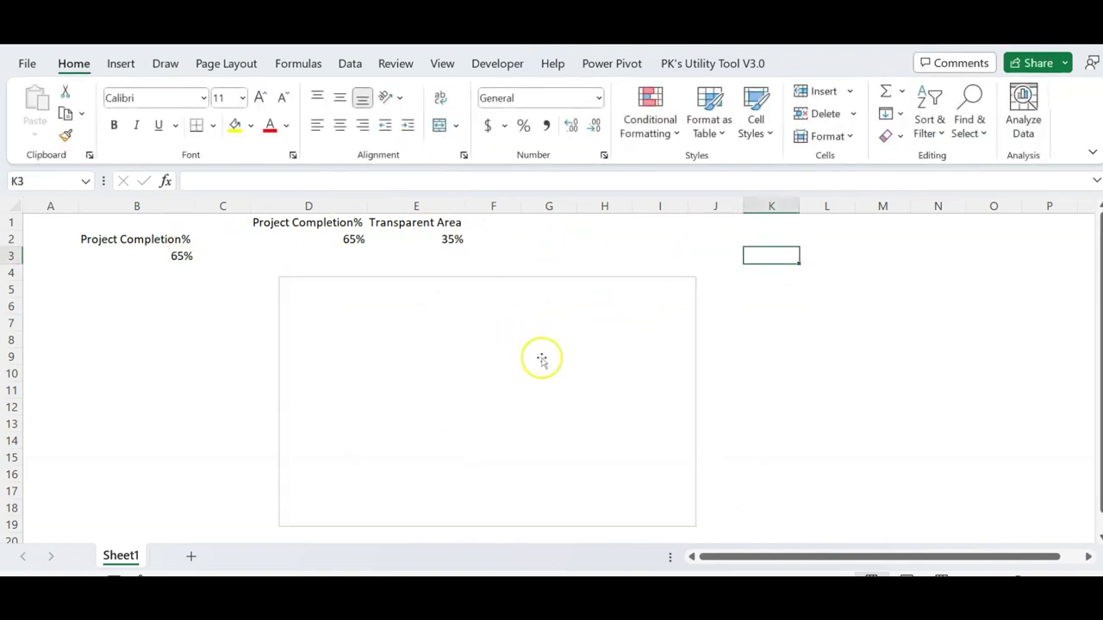
Enter =REPT("1,",100) in cell K1.
{"action": "left_click", "coordinate": [762, 222]}
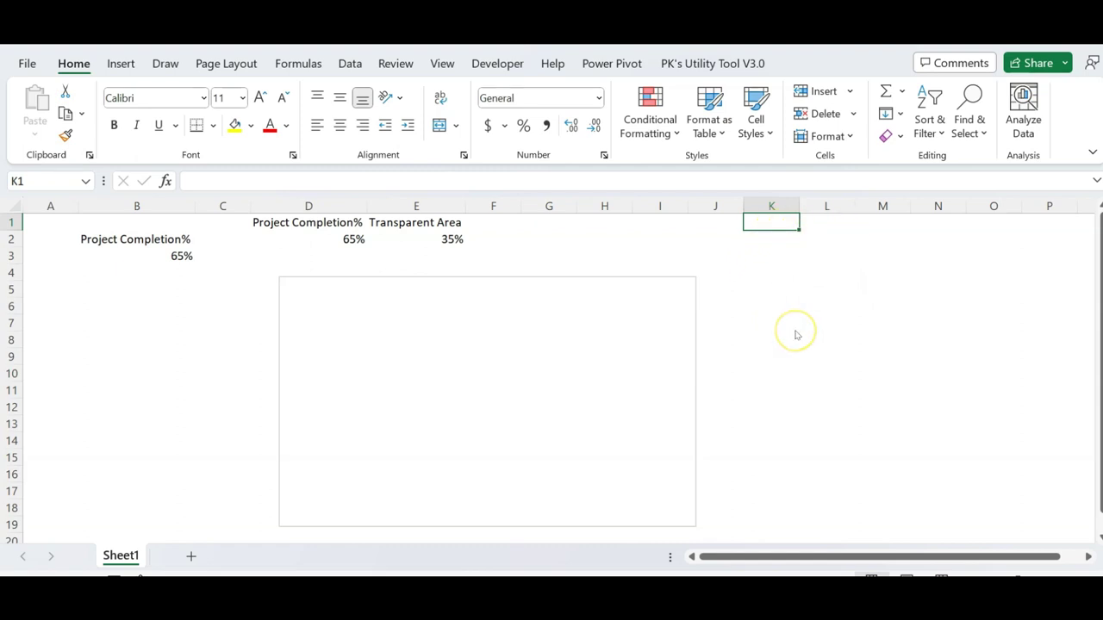
{"action": "type", "text": "=rep"}
{"action": "key", "text": "Down"}
{"action": "key", "text": "Tab"}
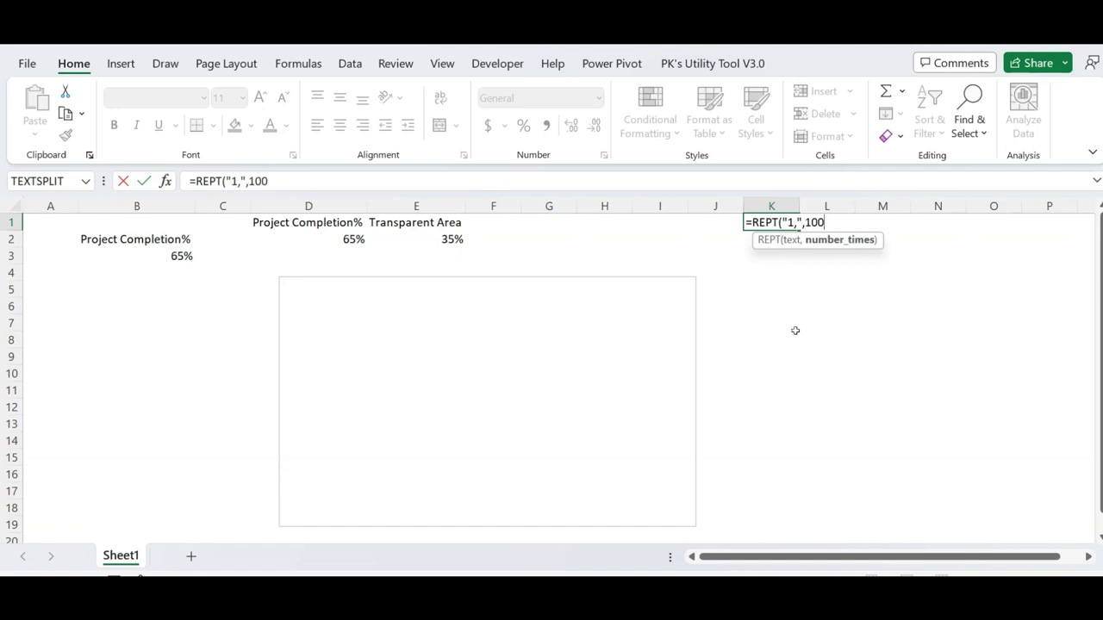
{"action": "key", "text": "Return"}
Paste K1 back as values only and select its full text in the expanded formula bar.
{"action": "key", "text": "Up"}
{"action": "key", "text": "Right"}
{"action": "key", "text": "Left"}
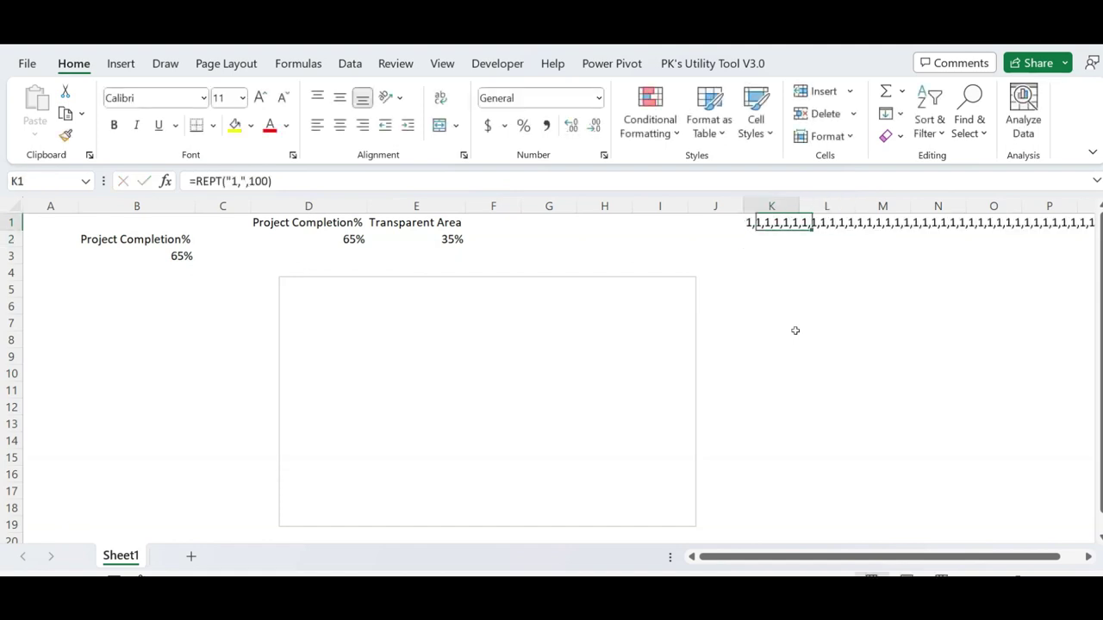
{"action": "key", "text": "alt+h"}
{"action": "key", "text": "v"}
{"action": "key", "text": "s"}
{"action": "key", "text": "v"}
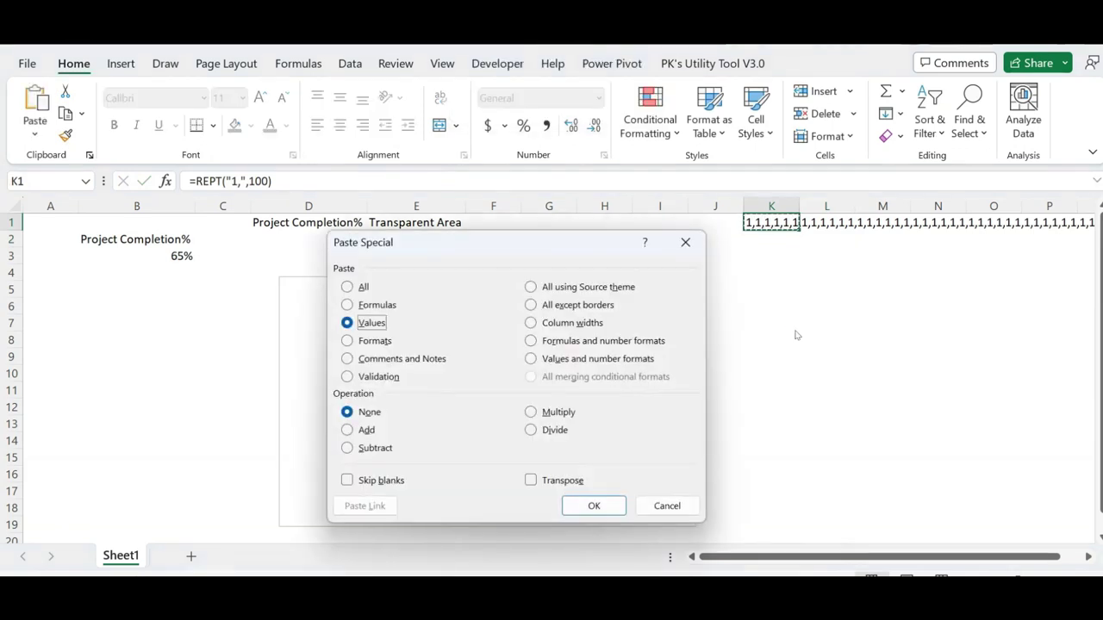
{"action": "key", "text": "Return"}
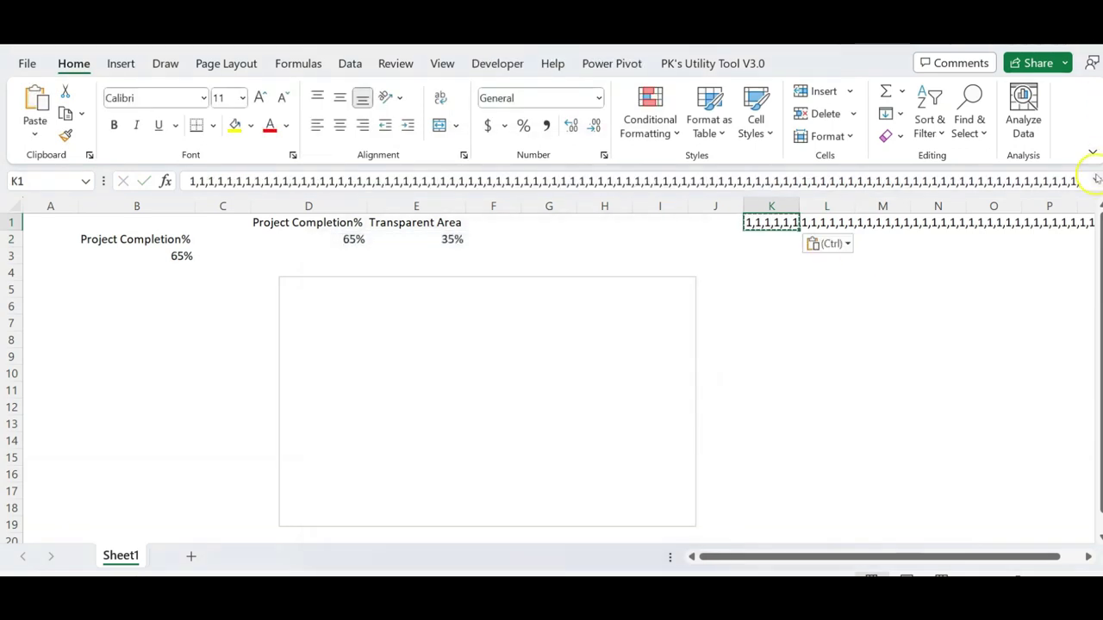
{"action": "left_click", "coordinate": [1097, 178]}
{"action": "left_click", "coordinate": [276, 197]}
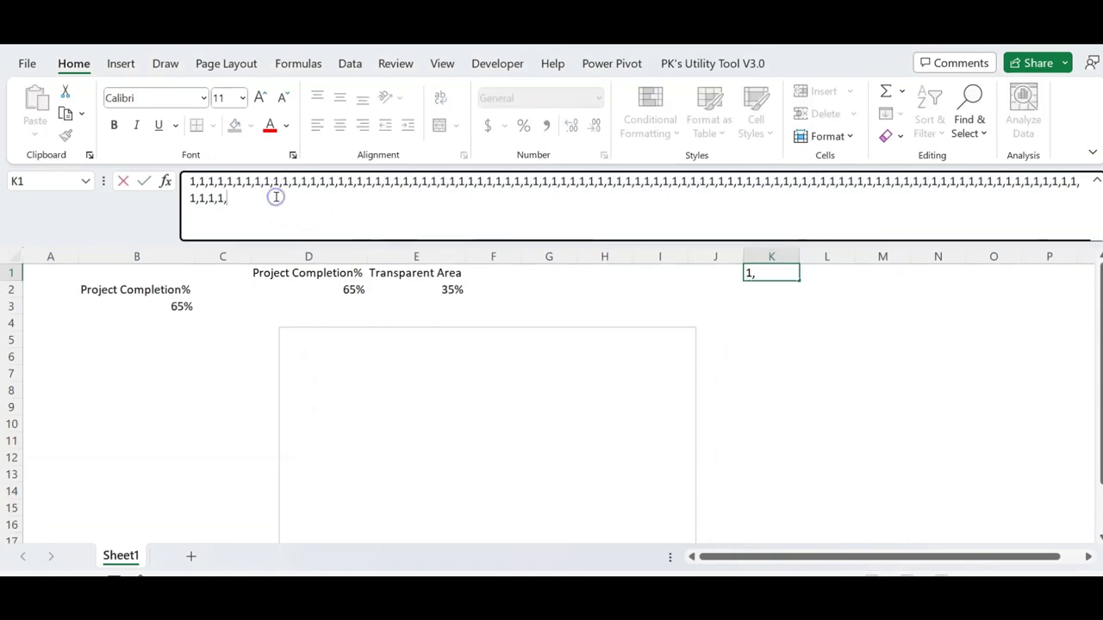
{"action": "key", "text": "ctrl+a"}
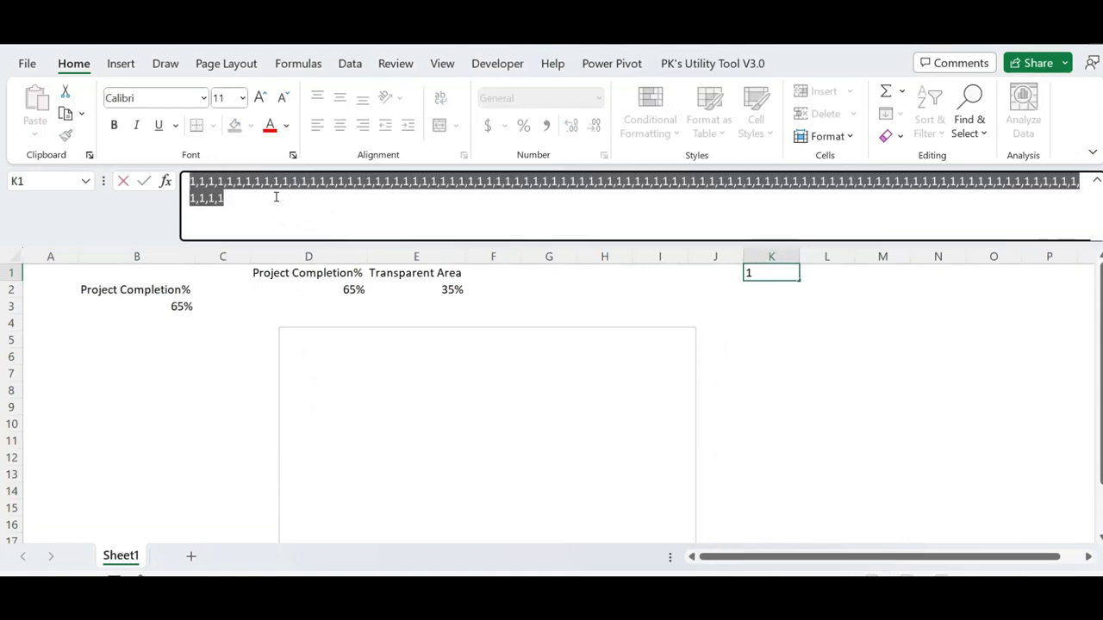
{"action": "key", "text": "Escape"}
Add a chart series named Background whose values are the pasted list of 1s from K1.
{"action": "left_click", "coordinate": [615, 319]}
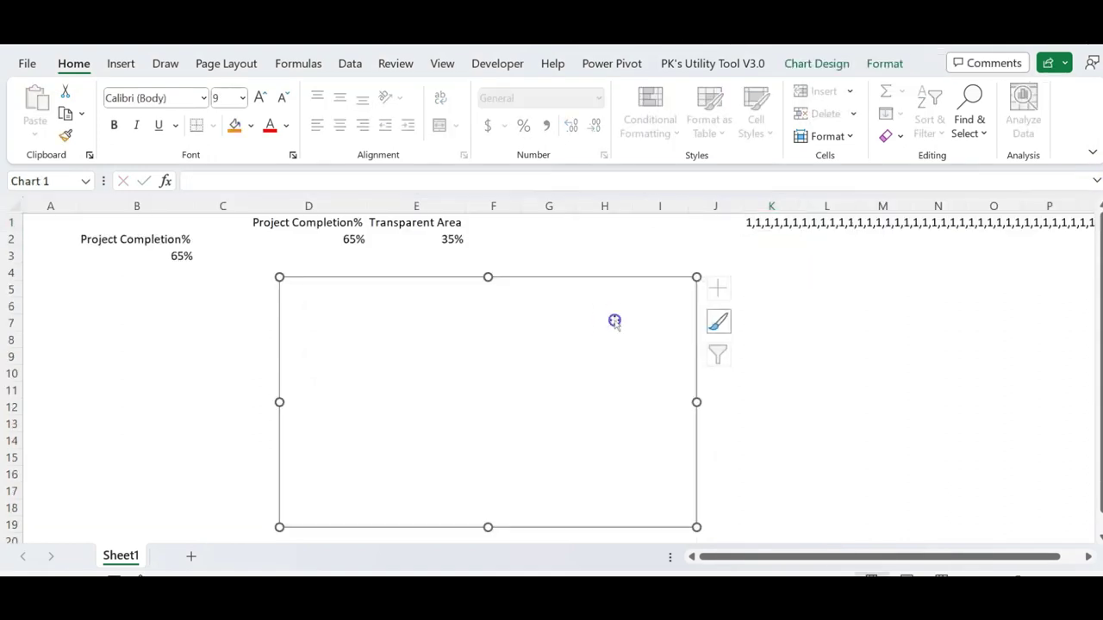
{"action": "right_click", "coordinate": [616, 320]}
{"action": "left_click", "coordinate": [672, 289]}
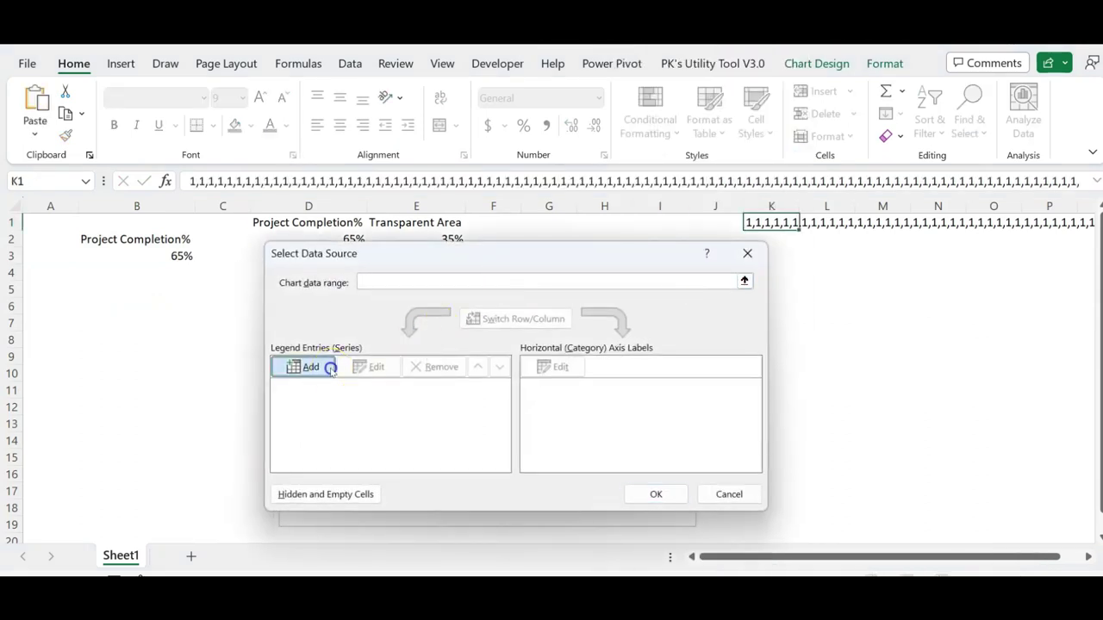
{"action": "left_click", "coordinate": [327, 367]}
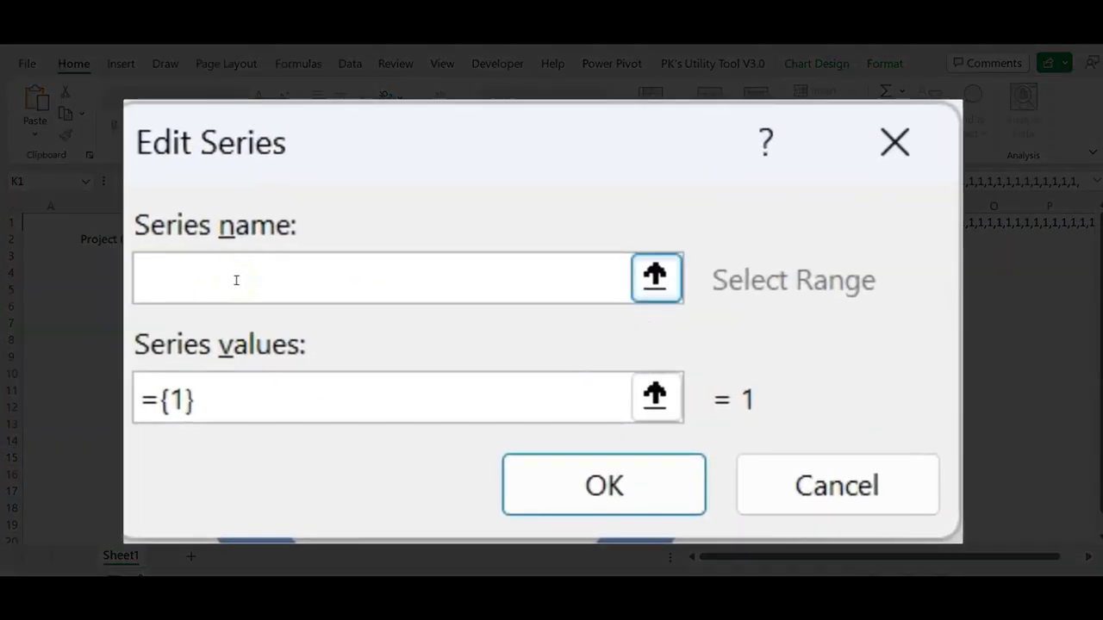
{"action": "type", "text": "a"}
{"action": "key", "text": "BackSpace"}
{"action": "type", "text": "Background"}
{"action": "left_click", "coordinate": [376, 397]}
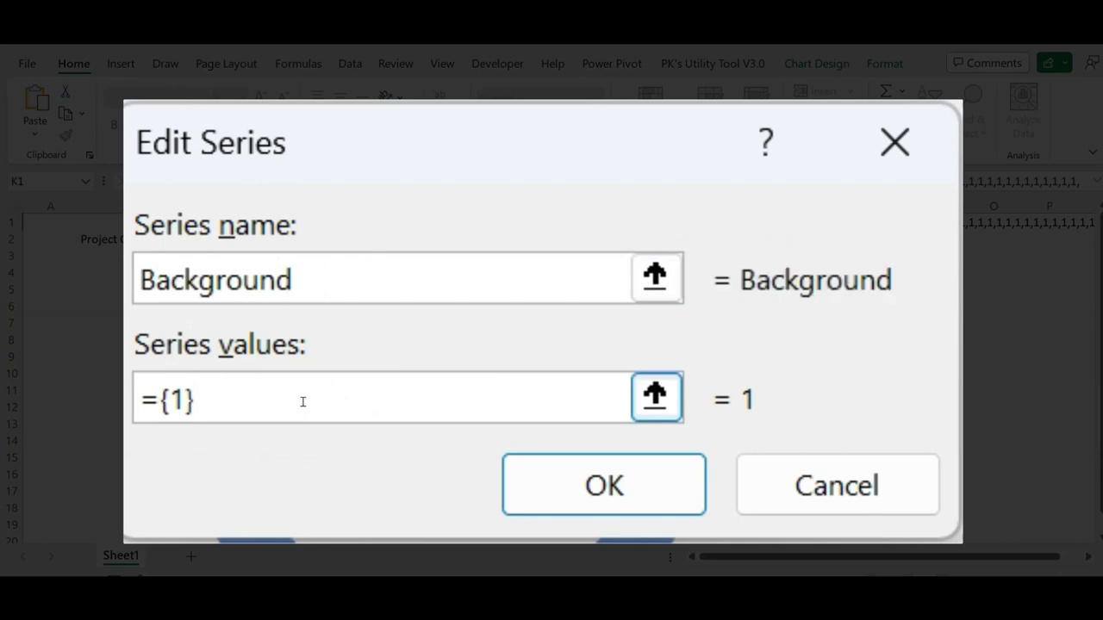
{"action": "left_click", "coordinate": [180, 397]}
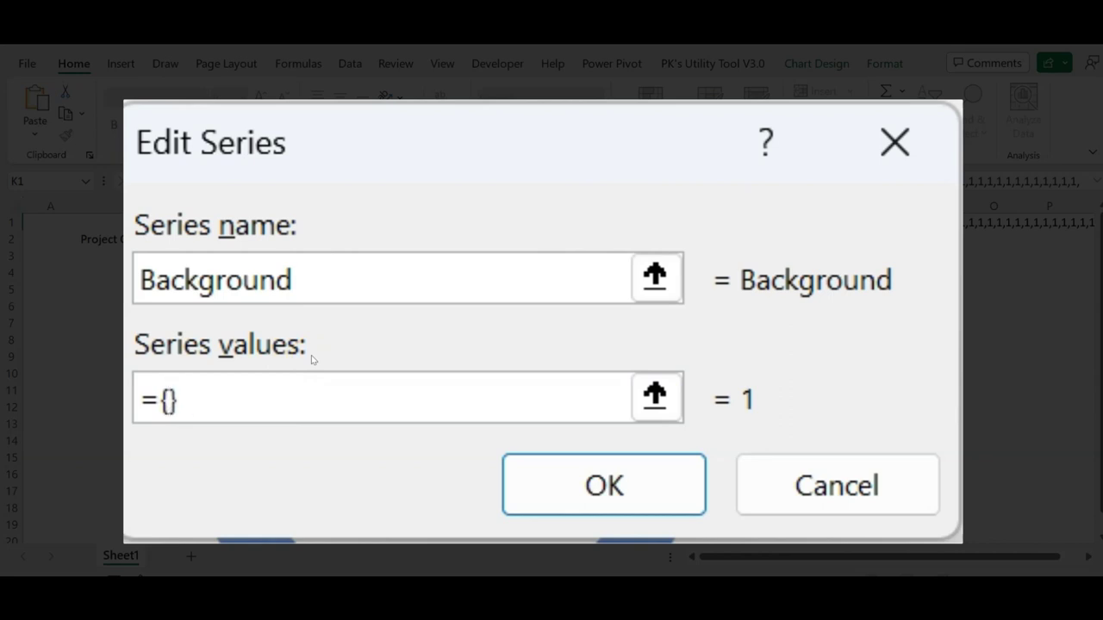
{"action": "key", "text": "ctrl+v"}
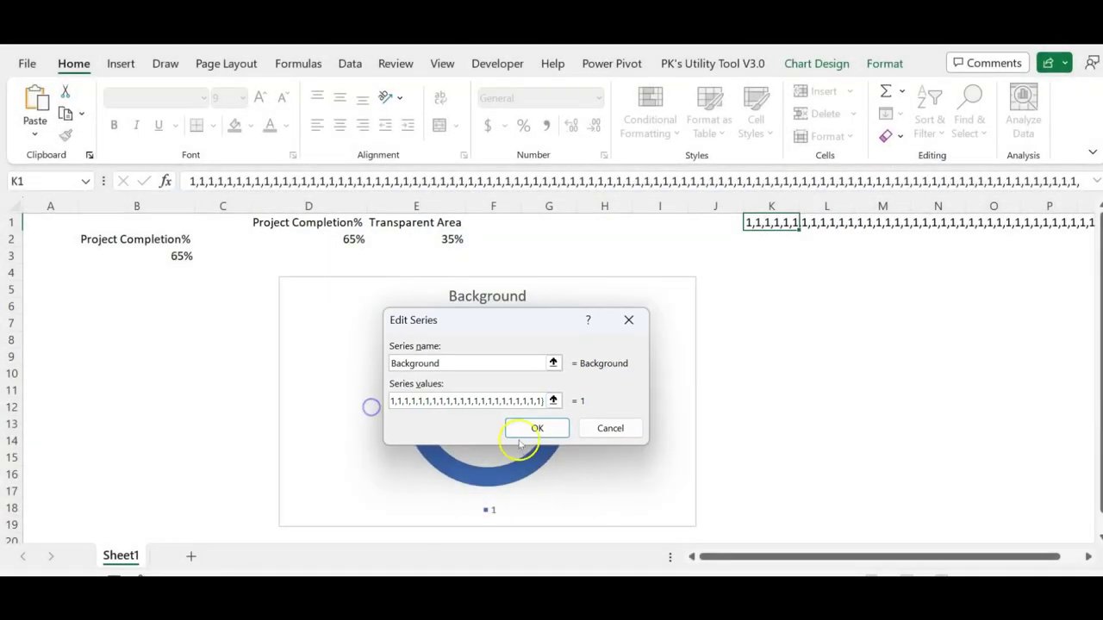
{"action": "left_click", "coordinate": [536, 430]}
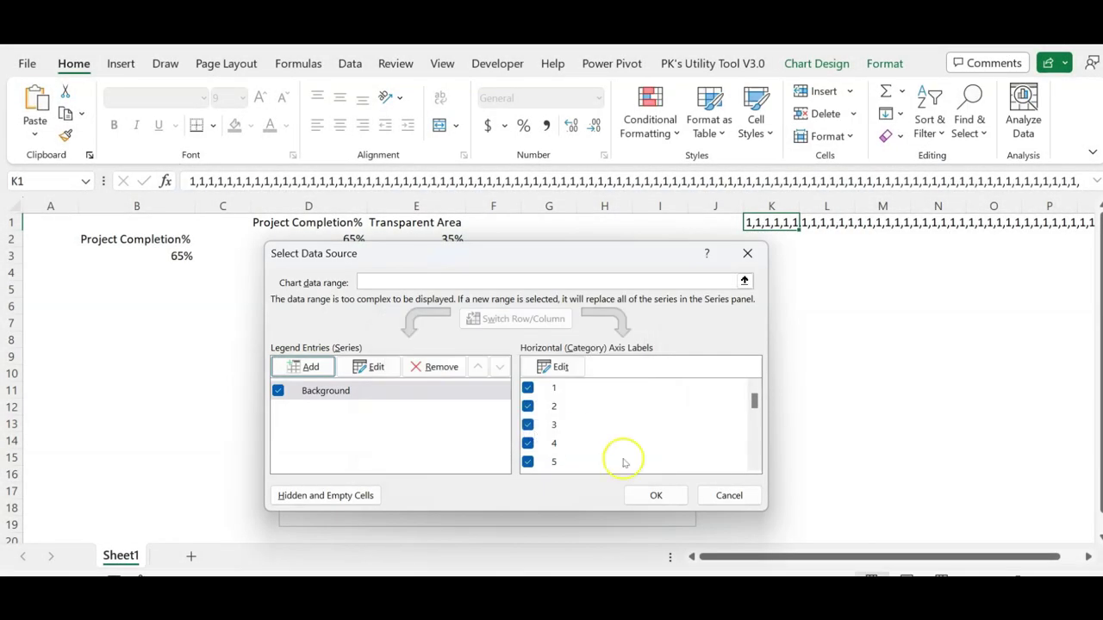
{"action": "key", "text": "Return"}
{"action": "left_click", "coordinate": [718, 288]}
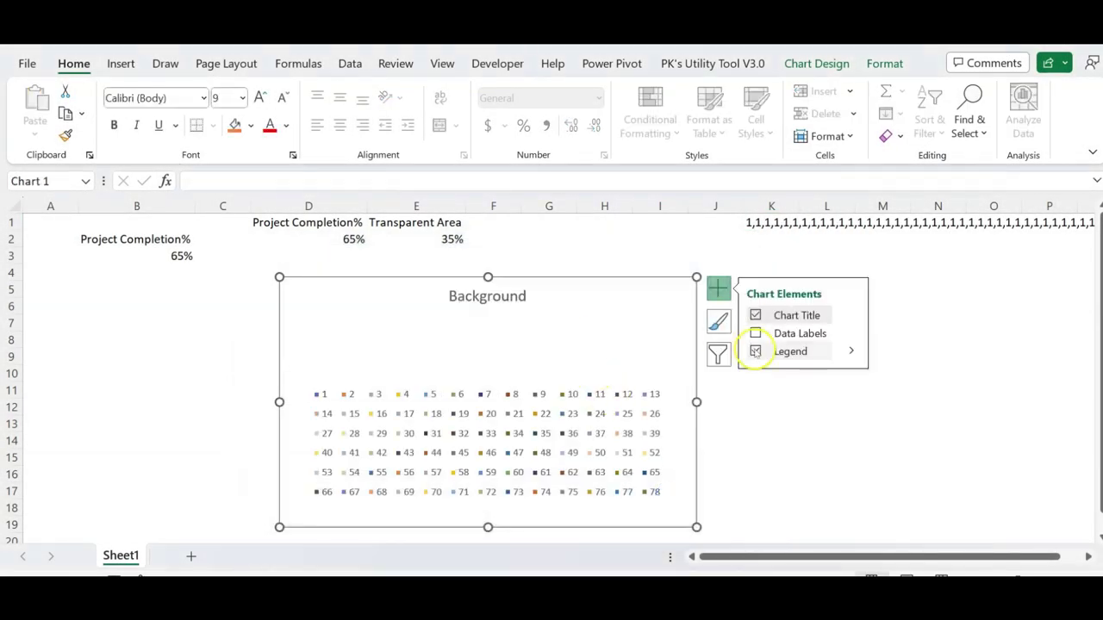
Hide the chart legend and delete the Background chart title.
{"action": "left_click", "coordinate": [755, 351]}
{"action": "left_click", "coordinate": [779, 428]}
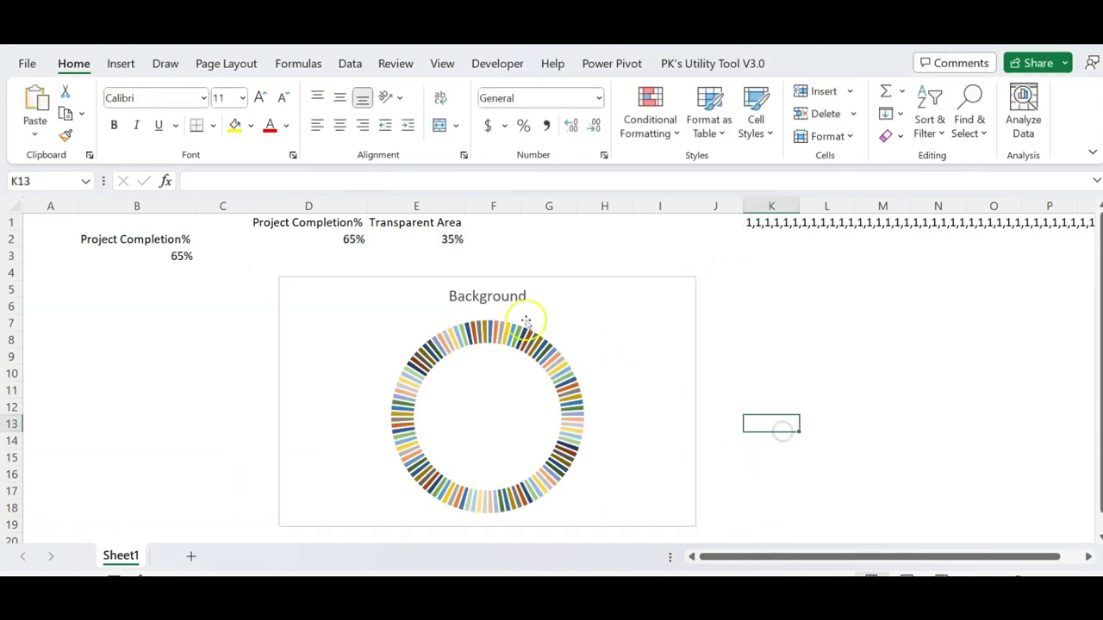
{"action": "left_click", "coordinate": [506, 297]}
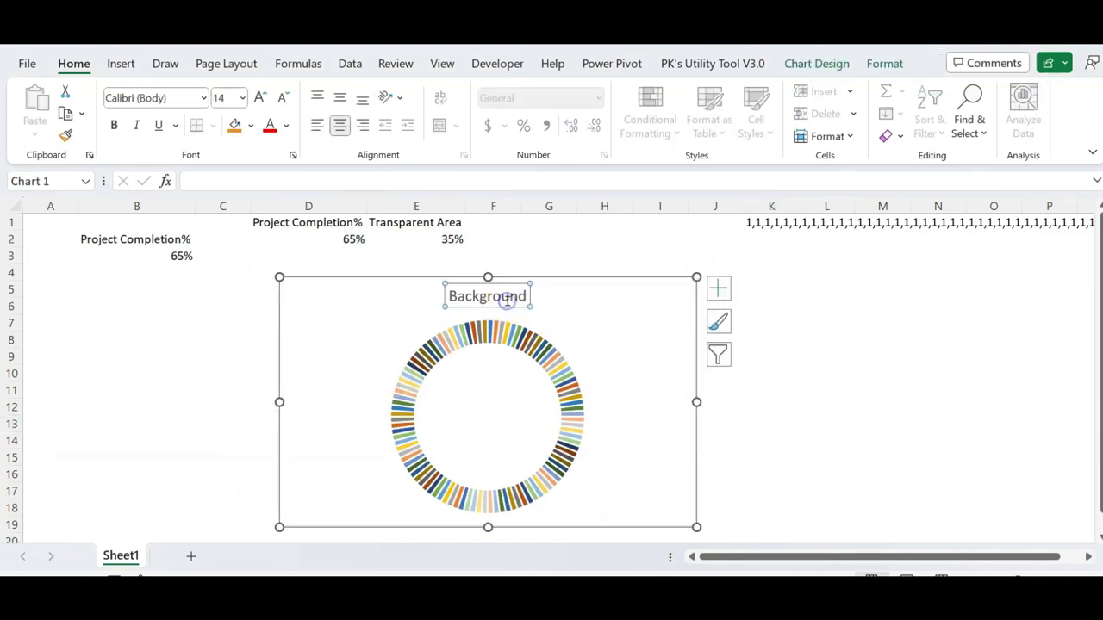
{"action": "key", "text": "Delete"}
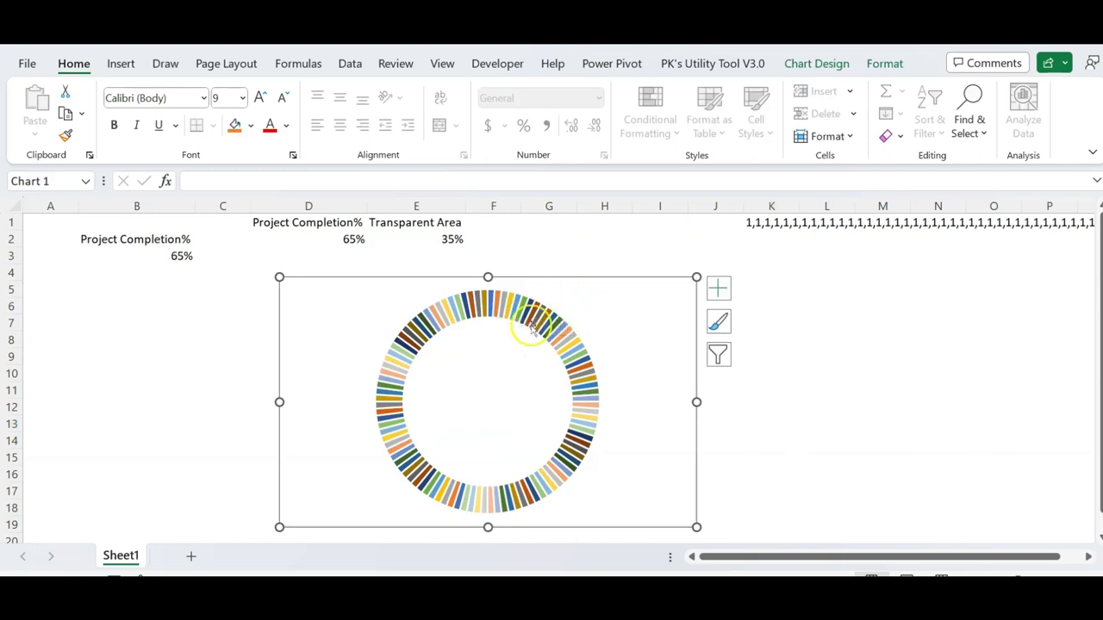
Open Format Data Series for the ring and expand its Fill options.
{"action": "left_click", "coordinate": [543, 319]}
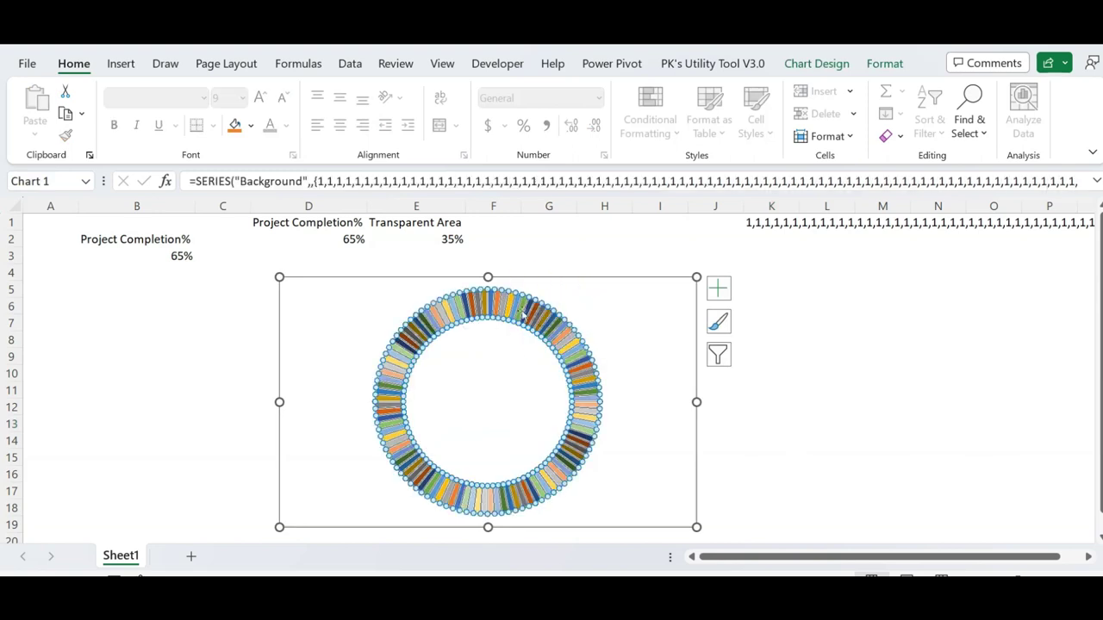
{"action": "right_click", "coordinate": [543, 319]}
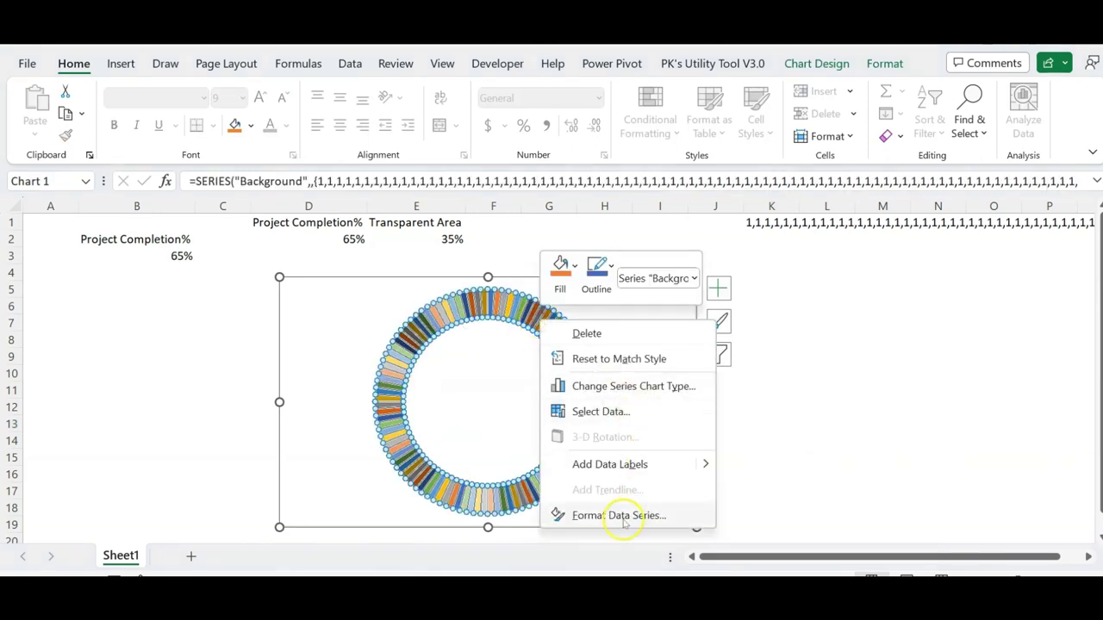
{"action": "left_click", "coordinate": [622, 517]}
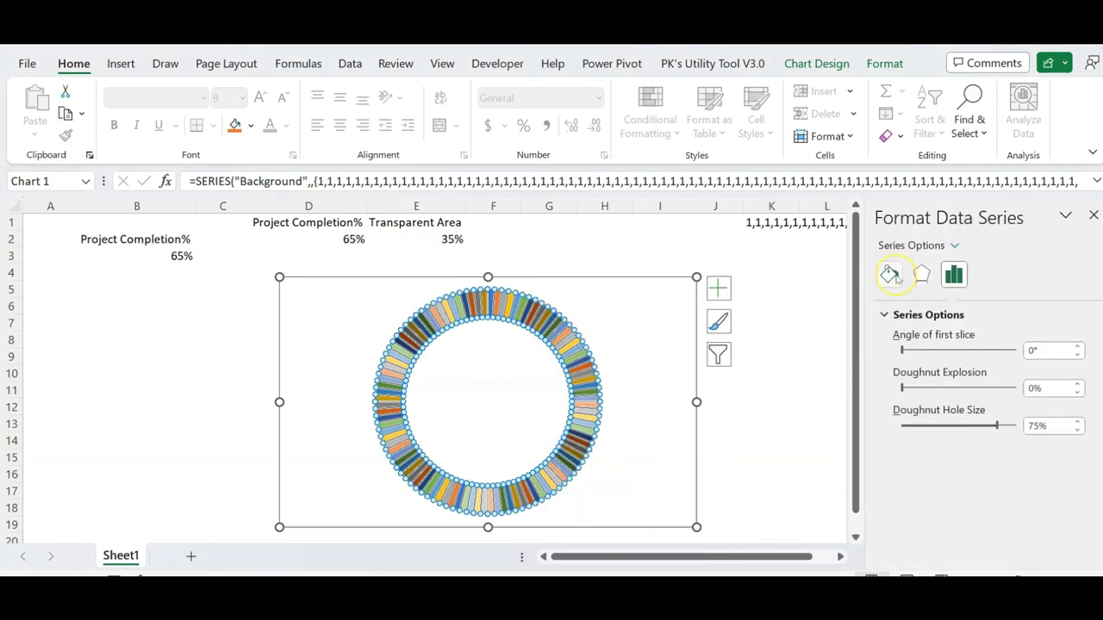
{"action": "left_click", "coordinate": [893, 275]}
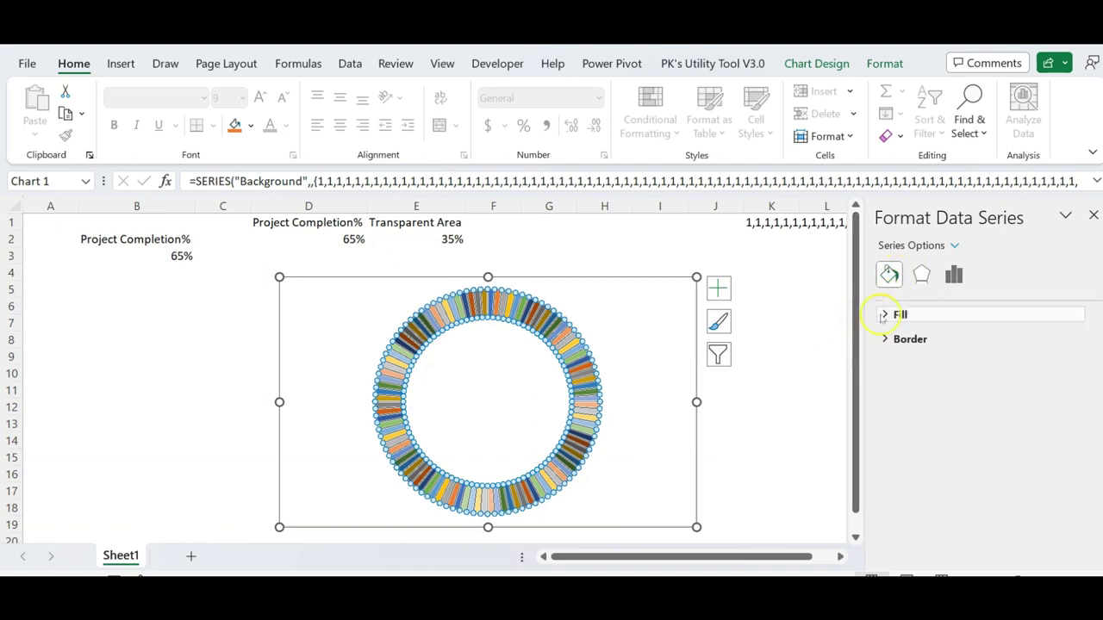
{"action": "left_click", "coordinate": [900, 314]}
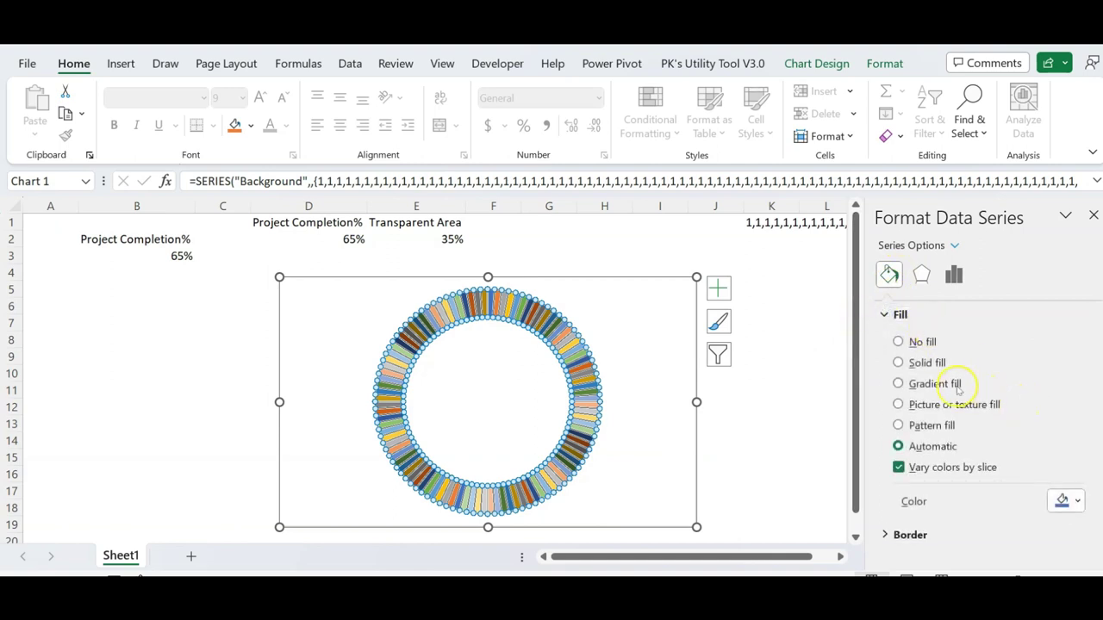
Fill the ring slices with a gradient from Gold to a light gold tint.
{"action": "left_click", "coordinate": [930, 384]}
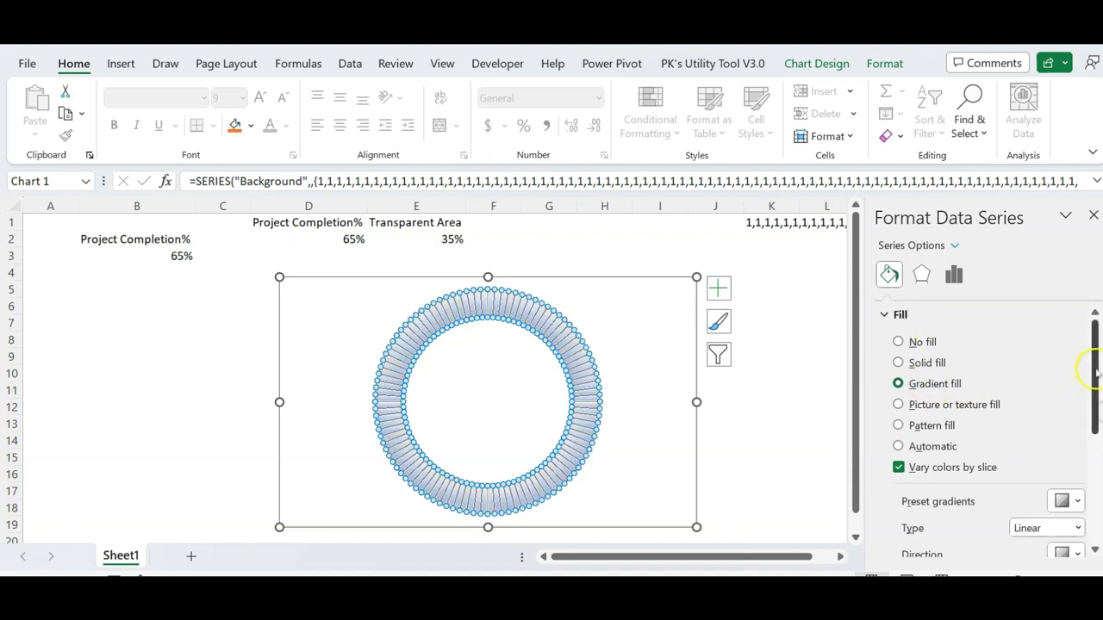
{"action": "left_click_drag", "start_coordinate": [1095, 371], "coordinate": [1092, 431]}
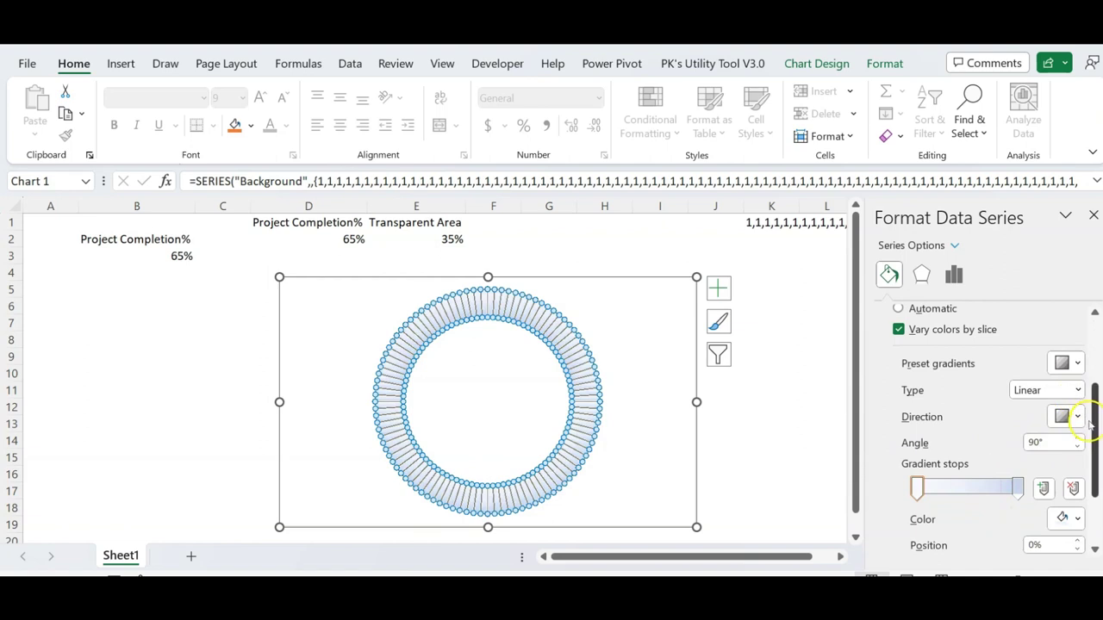
{"action": "left_click_drag", "start_coordinate": [1093, 422], "coordinate": [1093, 450]}
{"action": "left_click", "coordinate": [916, 422]}
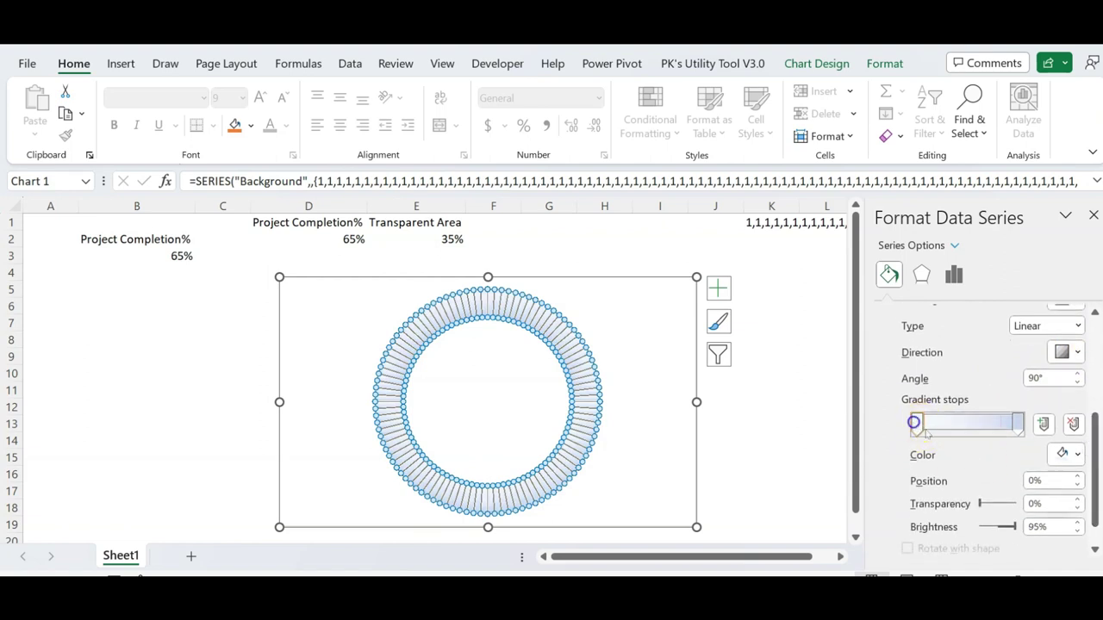
{"action": "left_click", "coordinate": [1076, 455]}
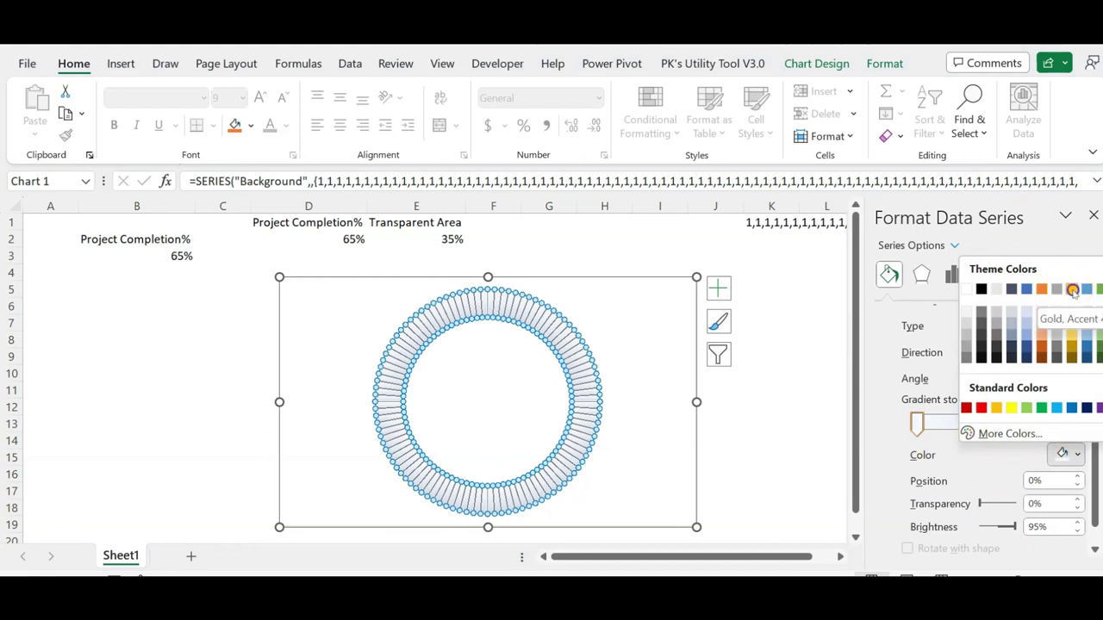
{"action": "left_click", "coordinate": [1072, 290]}
{"action": "left_click", "coordinate": [1021, 422]}
{"action": "left_click", "coordinate": [1076, 455]}
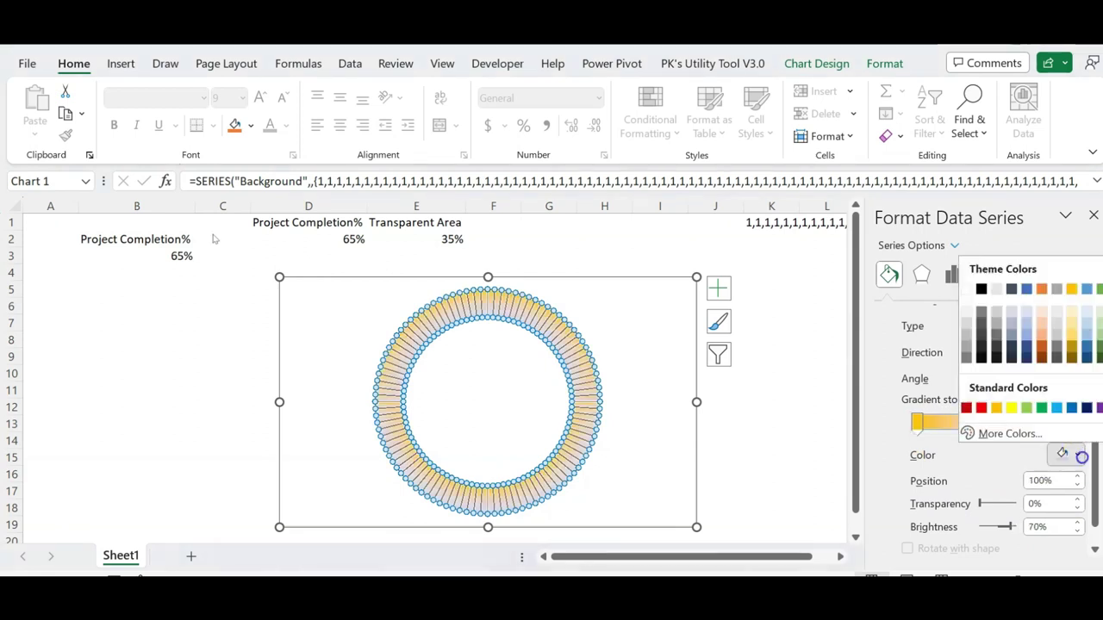
{"action": "left_click", "coordinate": [1072, 325]}
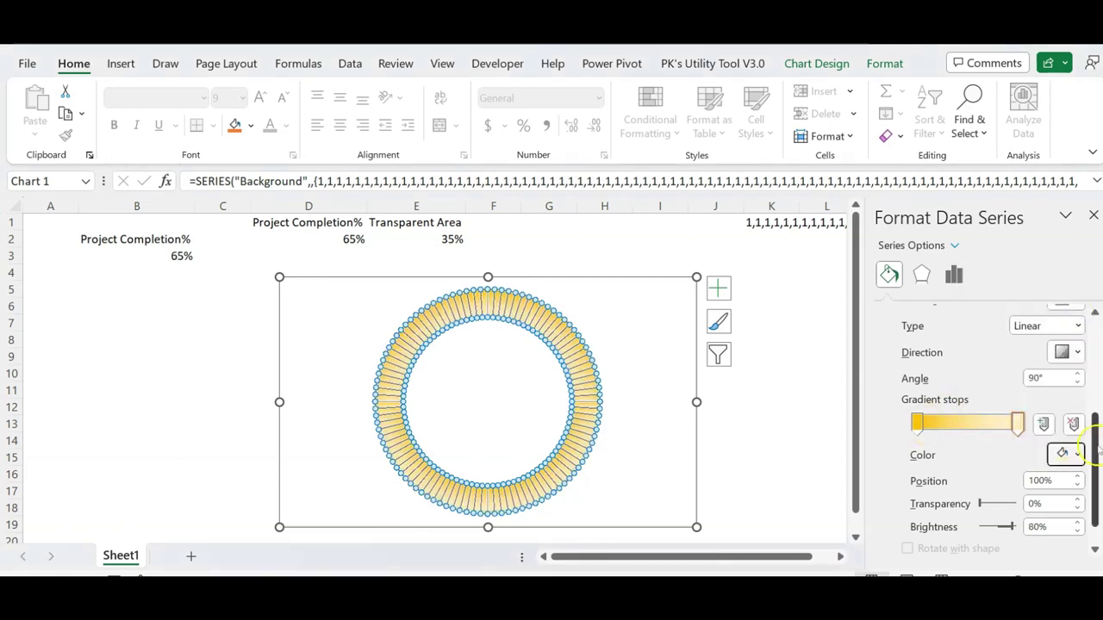
Give the ring slices a solid border line.
{"action": "scroll", "coordinate": [1097, 472], "scroll_direction": "down", "scroll_amount": 1}
{"action": "left_click", "coordinate": [888, 548]}
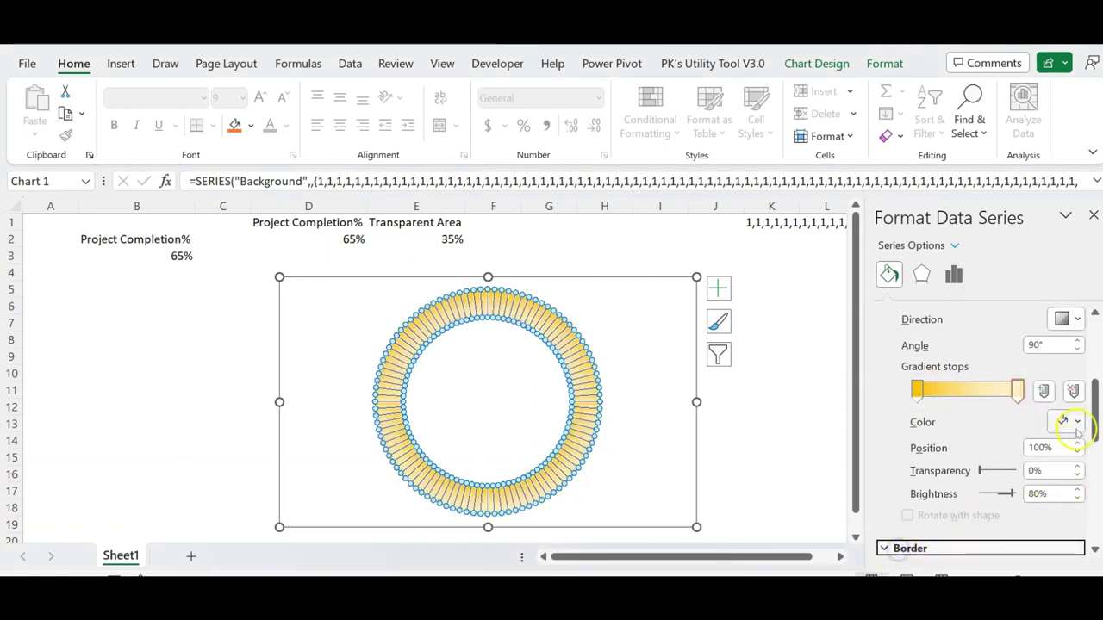
{"action": "scroll", "coordinate": [1077, 431], "scroll_direction": "down", "scroll_amount": 3}
{"action": "left_click", "coordinate": [924, 416]}
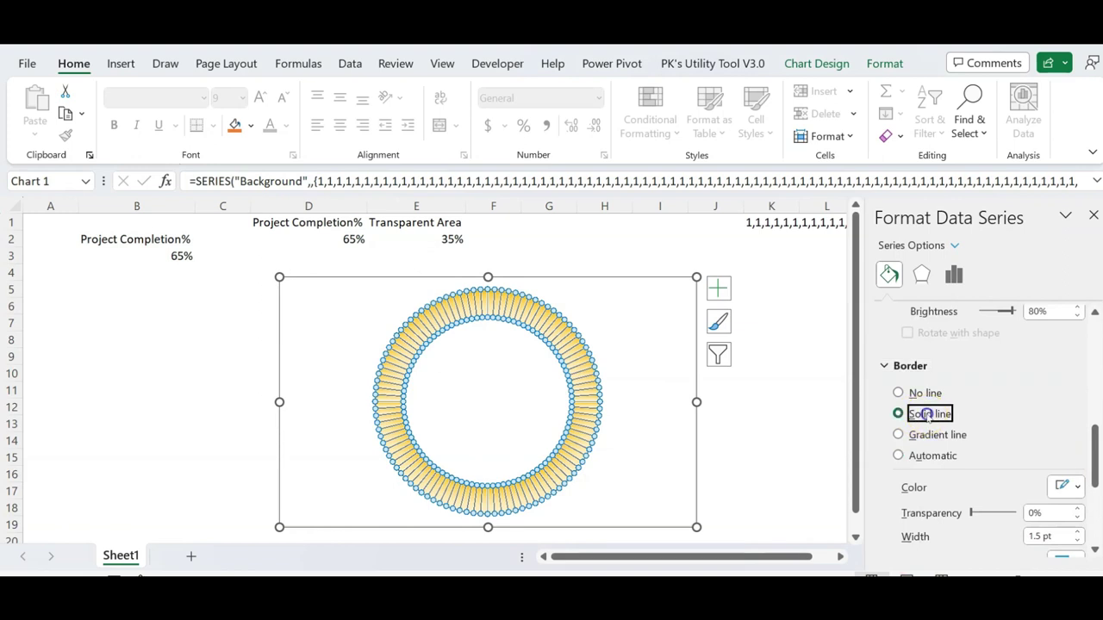
Make the slice borders 5 pt black and close the Format Data Series pane.
{"action": "left_click", "coordinate": [1063, 488]}
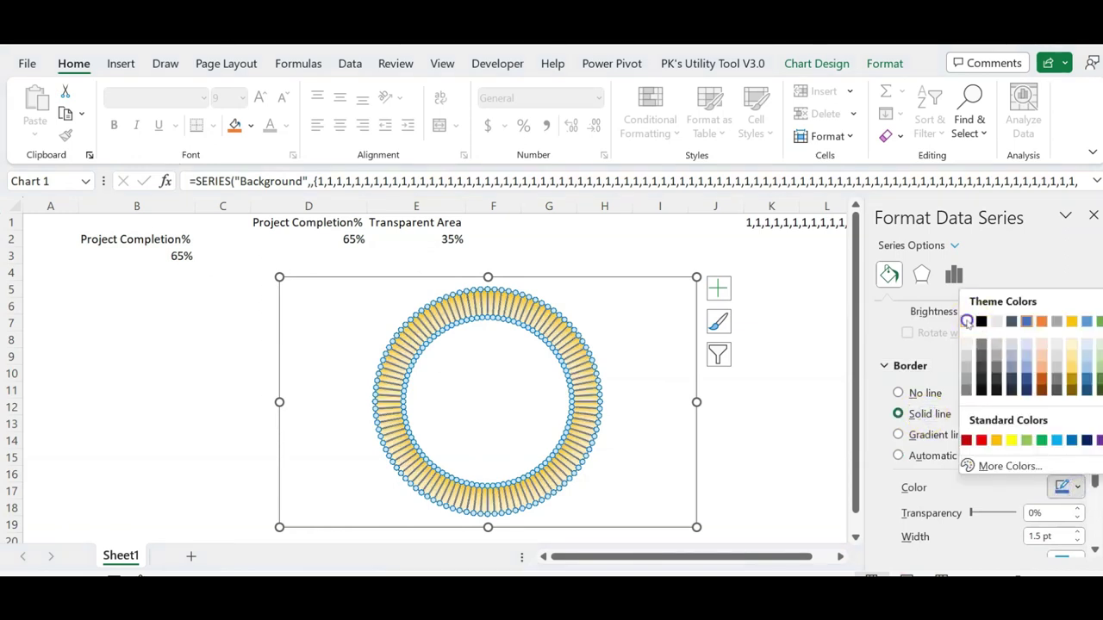
{"action": "left_click", "coordinate": [967, 322]}
{"action": "scroll", "coordinate": [983, 422], "scroll_direction": "down", "scroll_amount": 3}
{"action": "left_click", "coordinate": [1077, 406]}
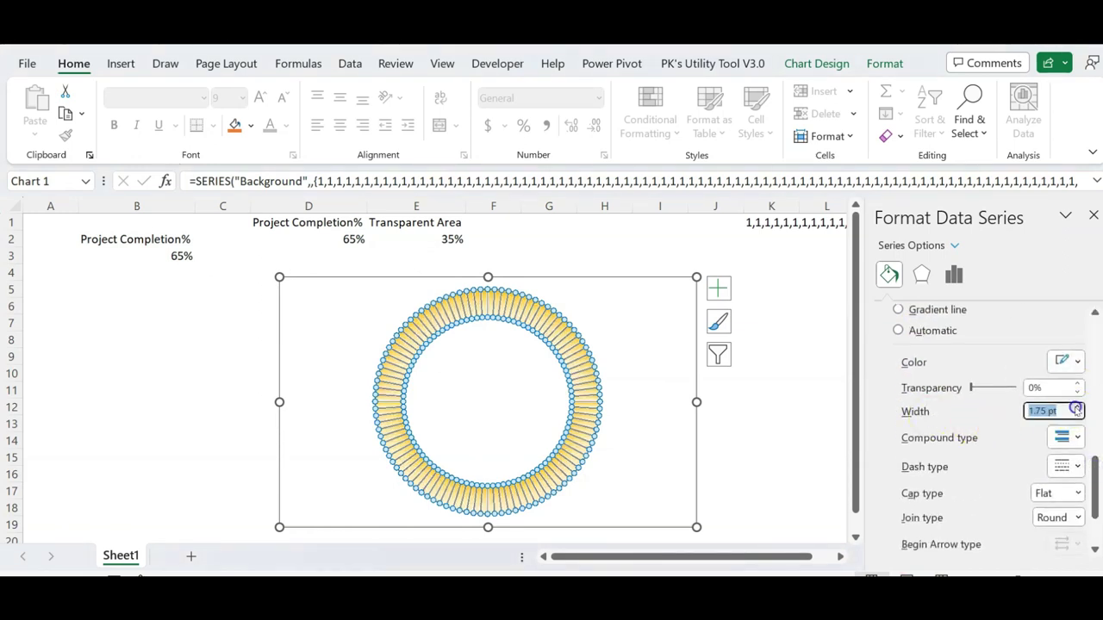
{"action": "left_click", "coordinate": [1078, 406]}
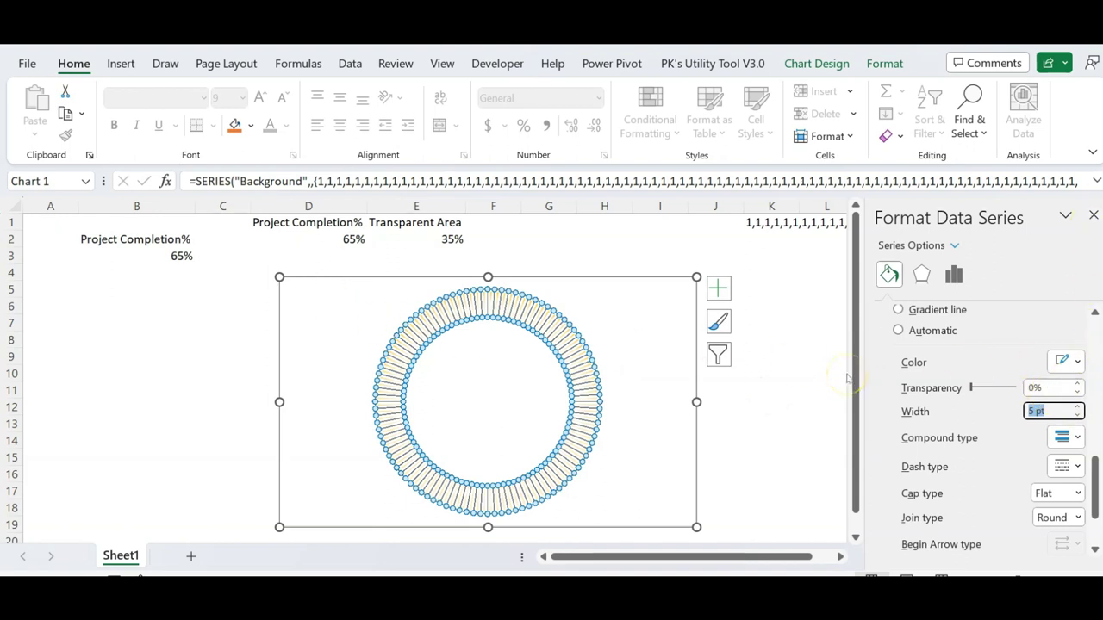
{"action": "left_click", "coordinate": [1073, 361]}
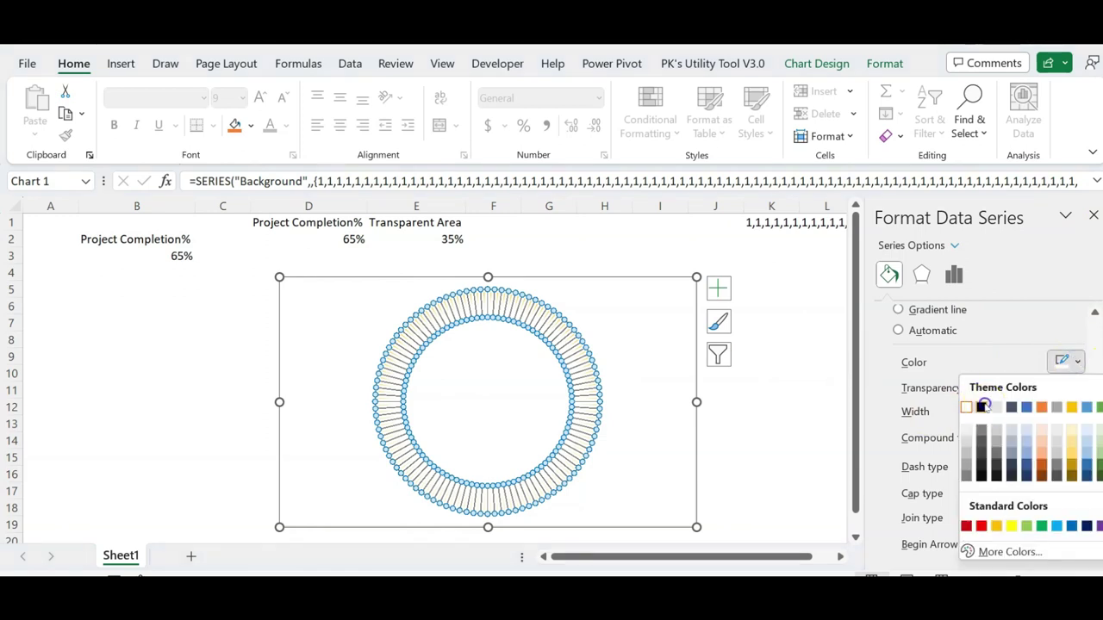
{"action": "left_click", "coordinate": [981, 407]}
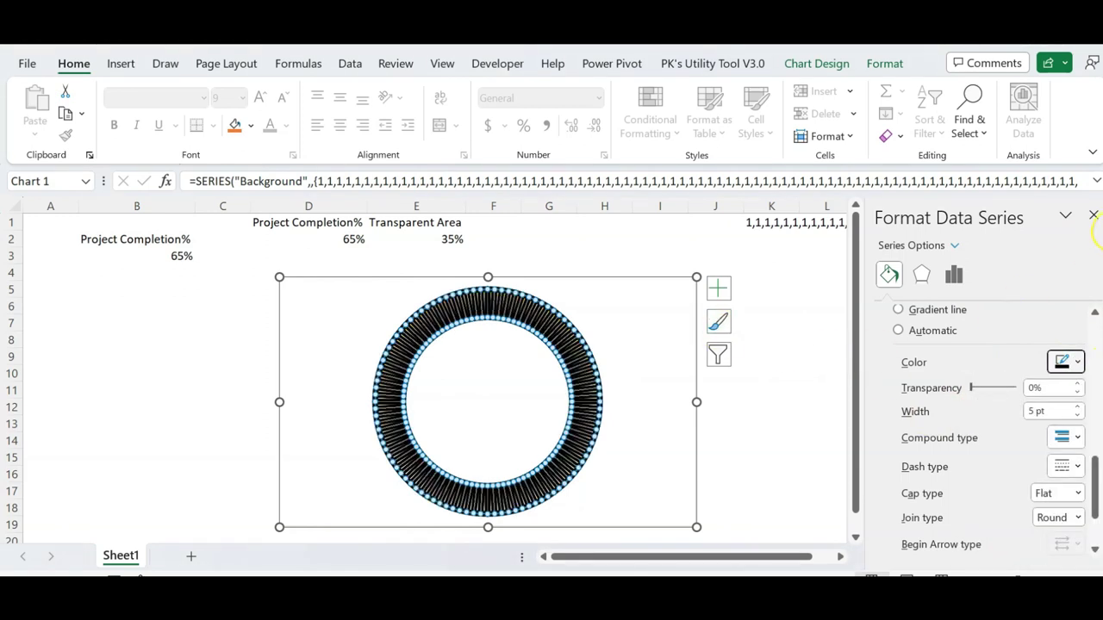
{"action": "left_click", "coordinate": [1093, 215]}
{"action": "left_click", "coordinate": [832, 372]}
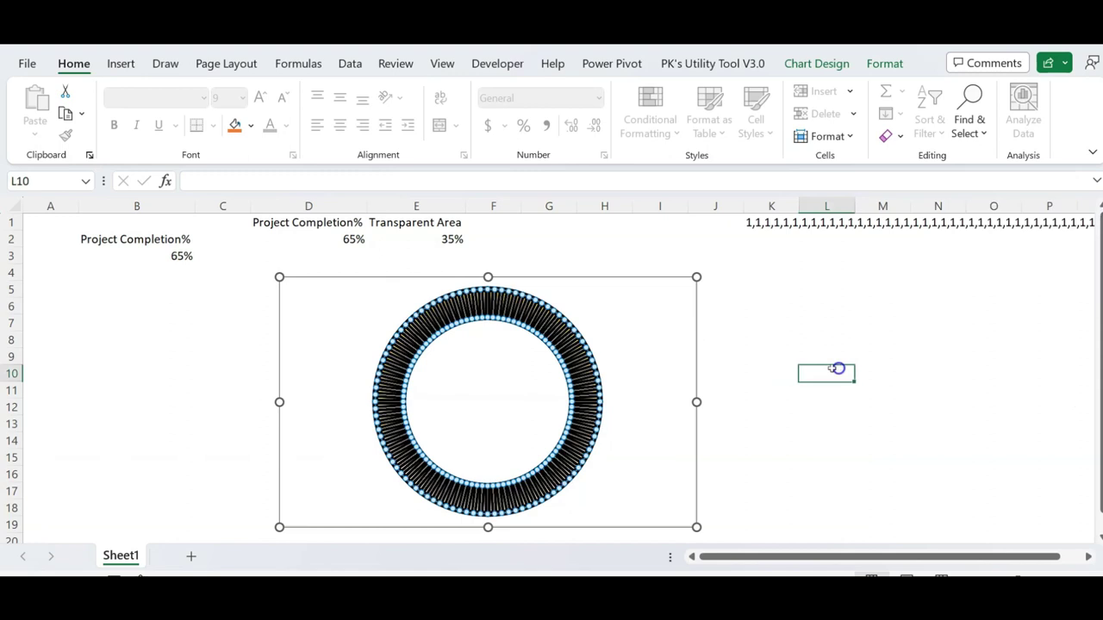
Set the chart area to No Fill and No Outline.
{"action": "left_click", "coordinate": [694, 331]}
{"action": "left_click", "coordinate": [887, 63]}
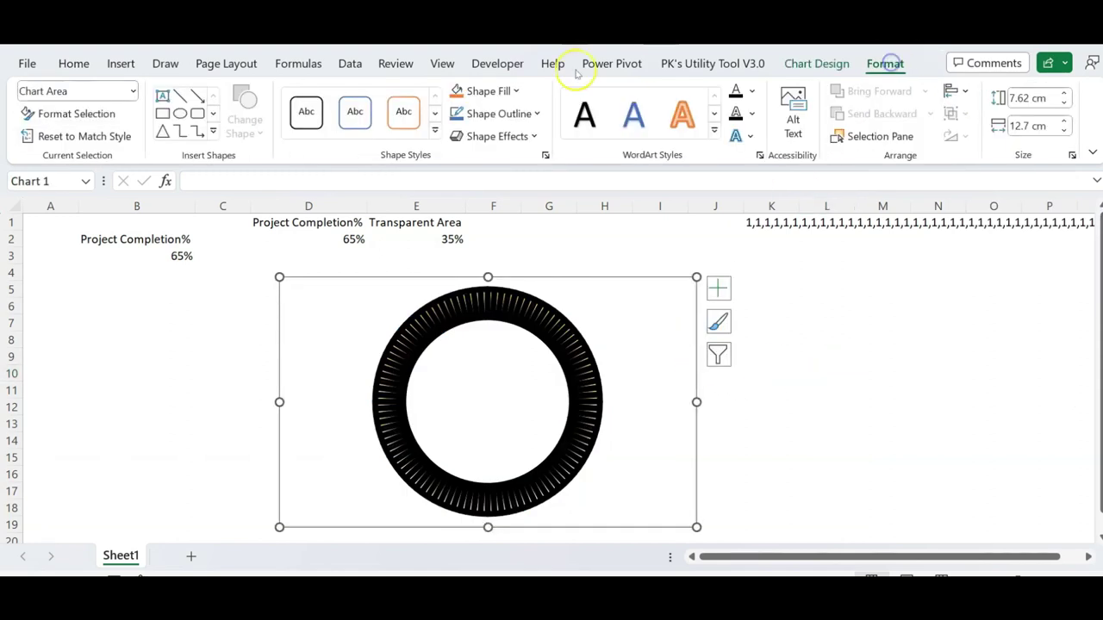
{"action": "left_click", "coordinate": [521, 90]}
{"action": "left_click", "coordinate": [509, 308]}
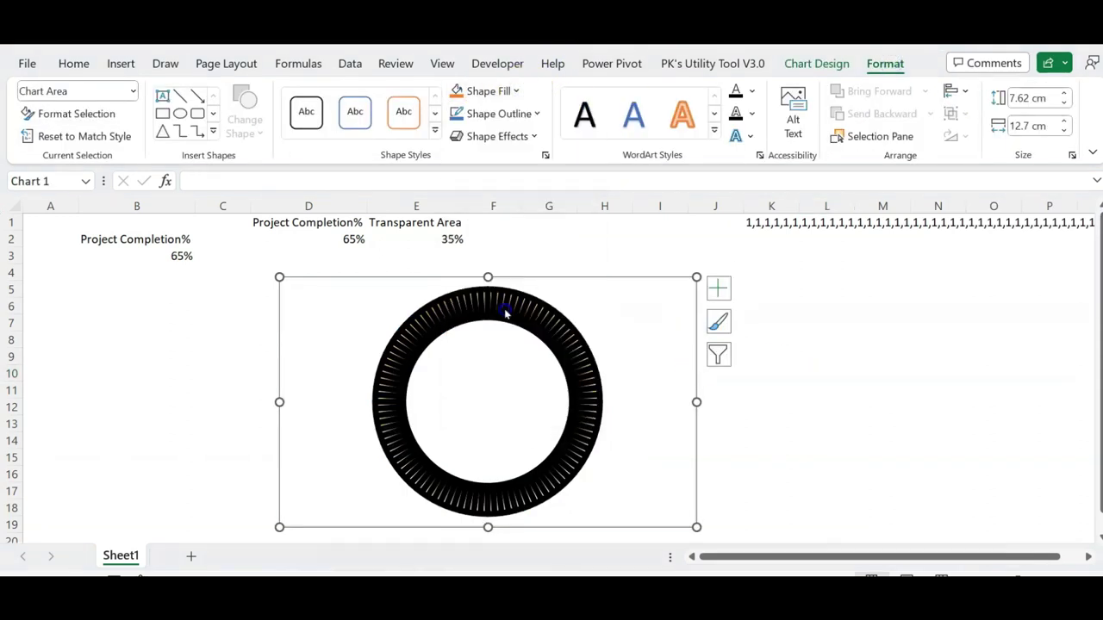
{"action": "left_click", "coordinate": [517, 113]}
{"action": "left_click", "coordinate": [507, 336]}
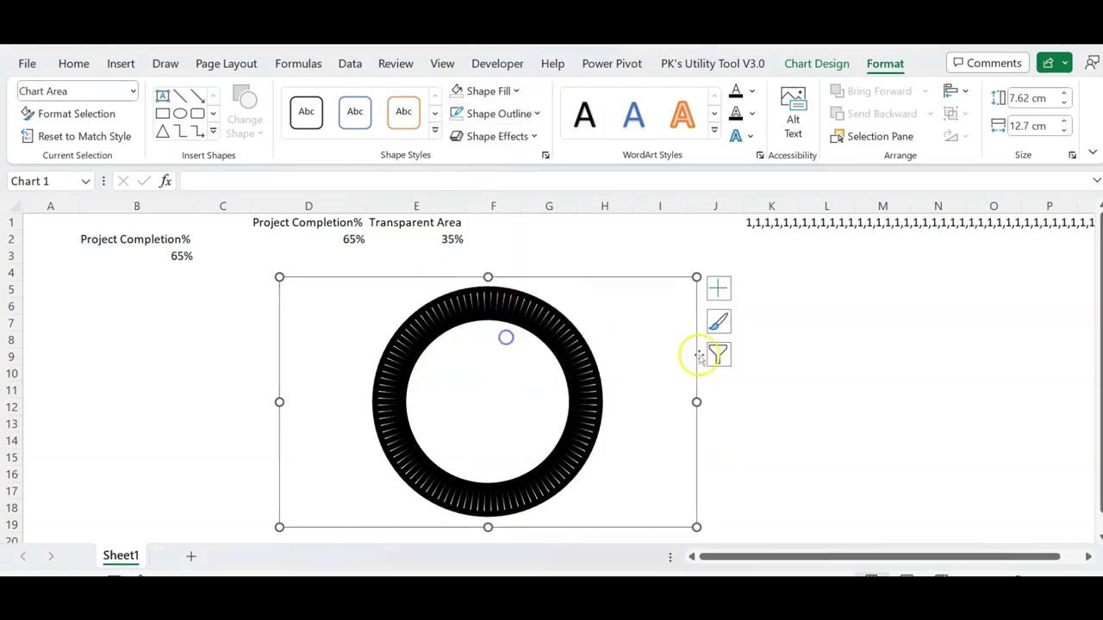
{"action": "left_click", "coordinate": [874, 342]}
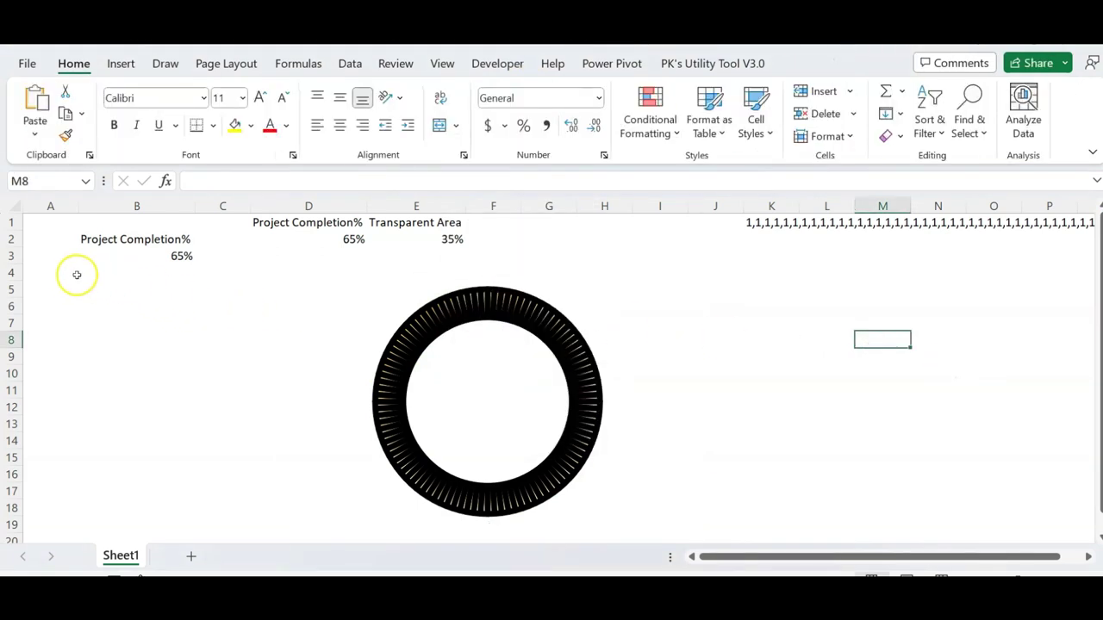
Fill cells A4:O19 behind the chart with black.
{"action": "left_click_drag", "start_coordinate": [74, 274], "coordinate": [988, 518]}
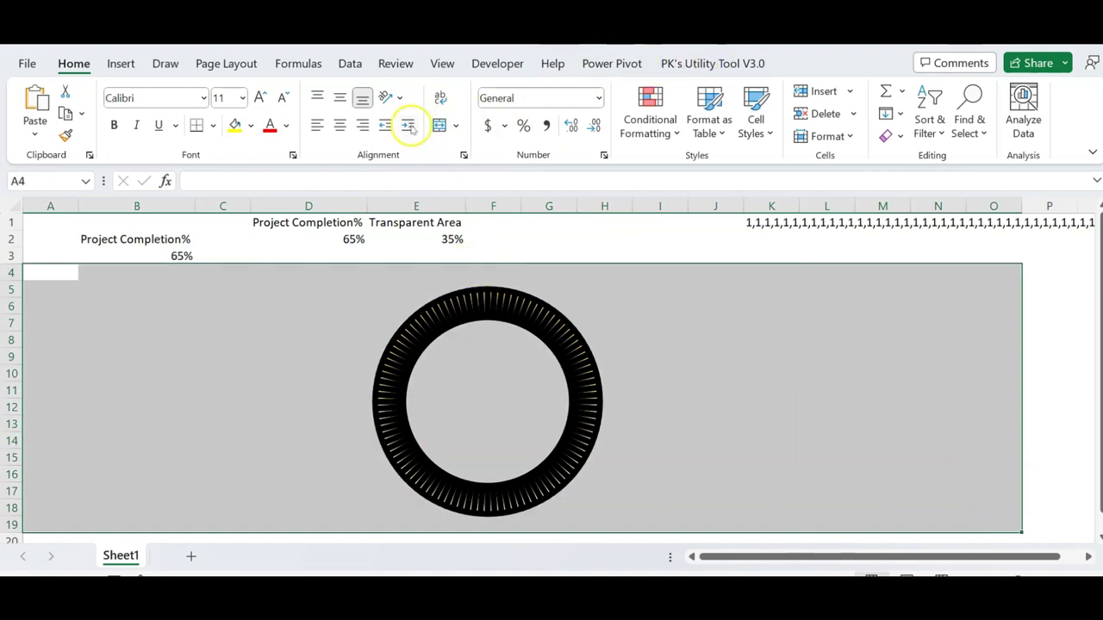
{"action": "left_click", "coordinate": [249, 125]}
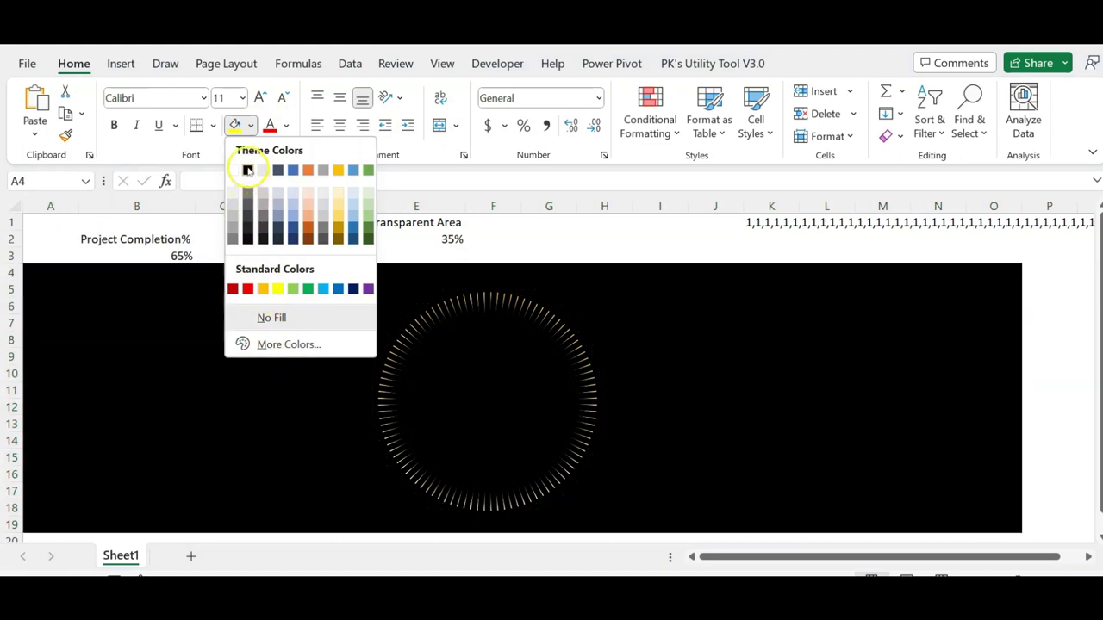
{"action": "left_click", "coordinate": [248, 169]}
{"action": "left_click", "coordinate": [721, 322]}
{"action": "left_click", "coordinate": [553, 307]}
{"action": "left_click", "coordinate": [547, 311]}
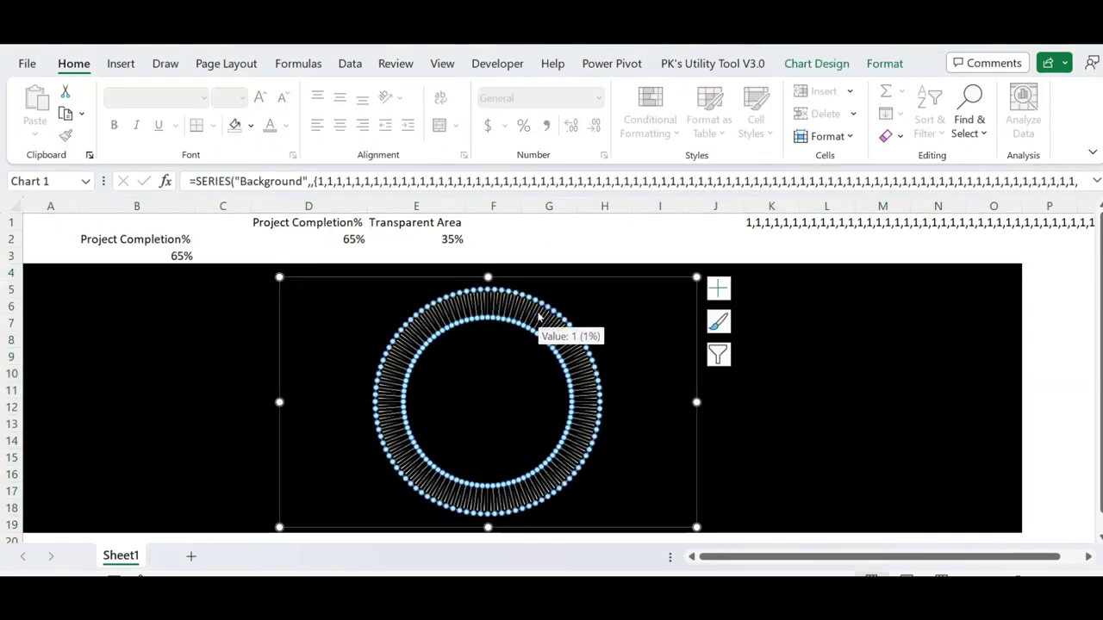
Add a series named from B2 with values D2:E2 (65% and 35%).
{"action": "right_click", "coordinate": [539, 311]}
{"action": "left_click", "coordinate": [601, 403]}
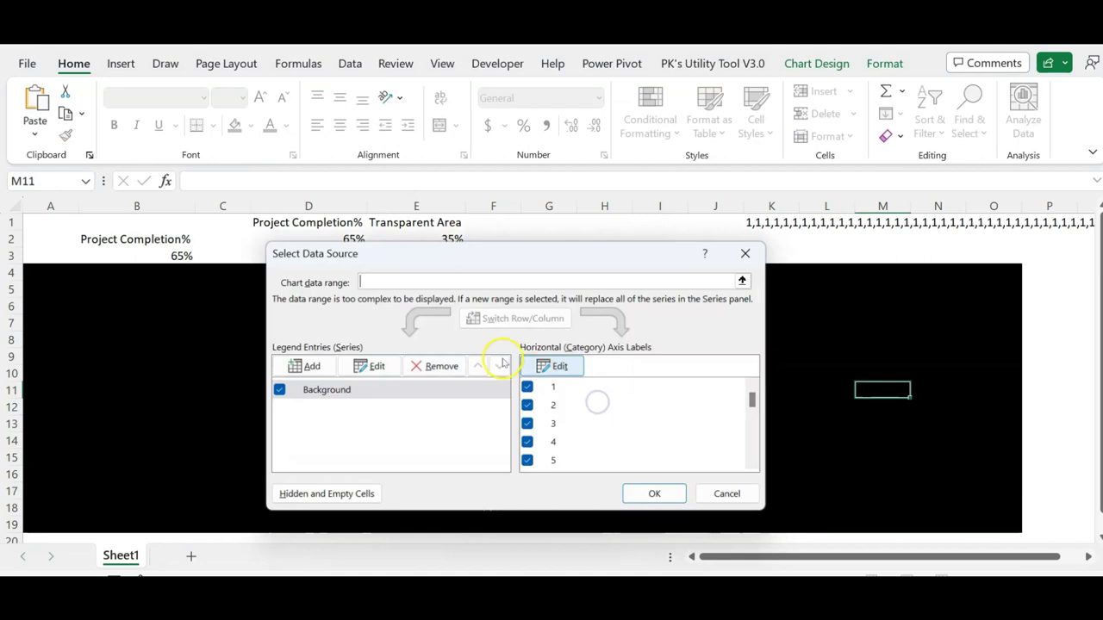
{"action": "left_click", "coordinate": [313, 366]}
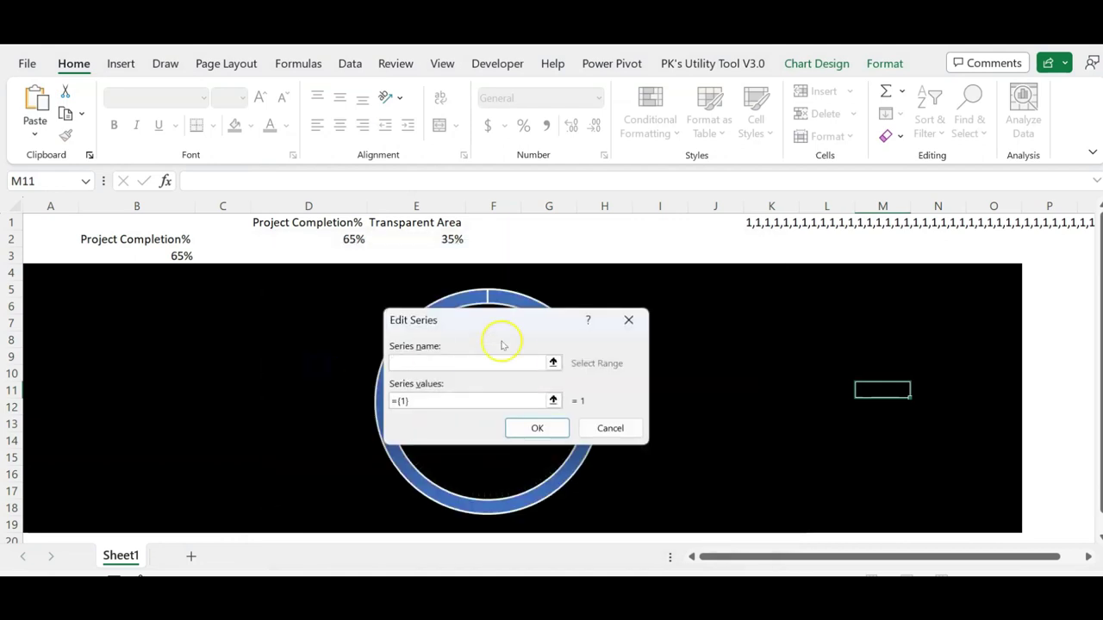
{"action": "left_click", "coordinate": [180, 236]}
{"action": "left_click", "coordinate": [422, 401]}
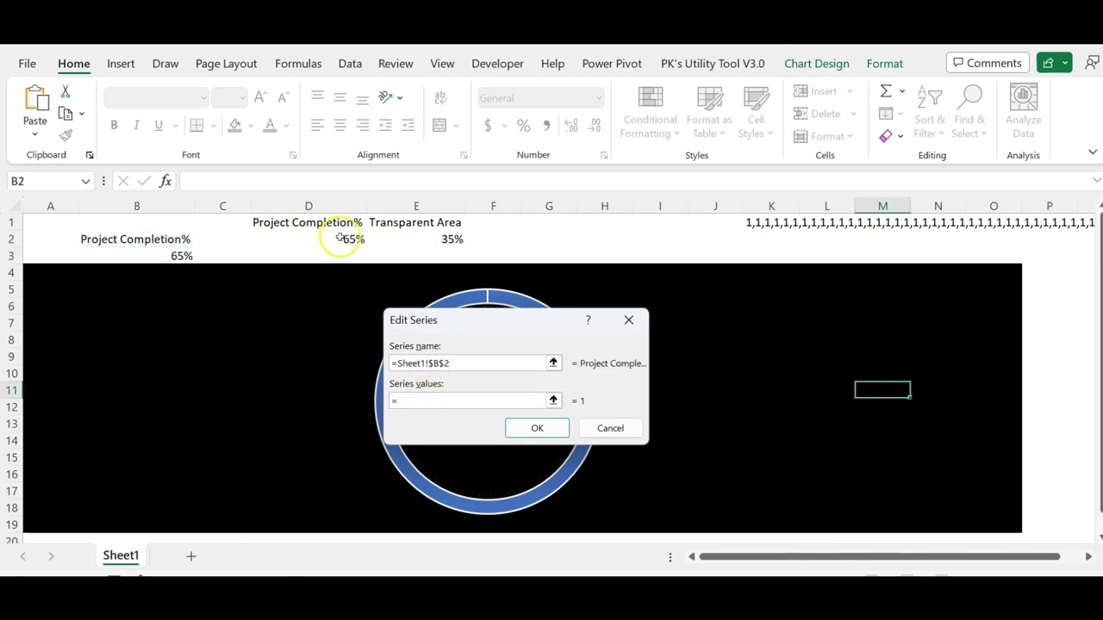
{"action": "left_click_drag", "start_coordinate": [340, 238], "coordinate": [442, 235]}
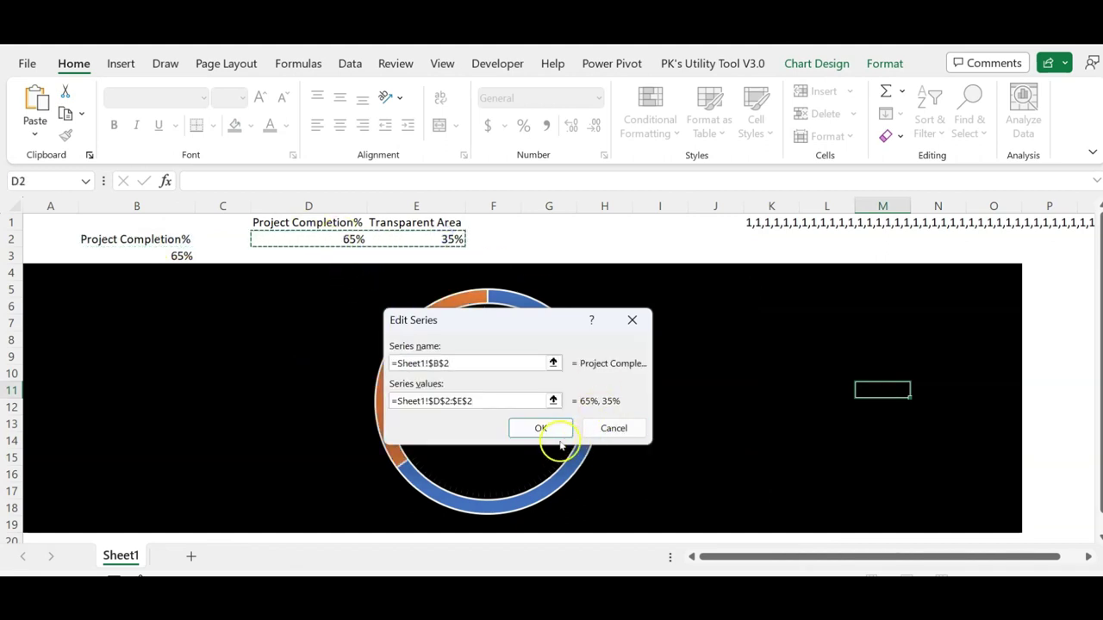
{"action": "left_click", "coordinate": [543, 425]}
{"action": "left_click", "coordinate": [653, 494]}
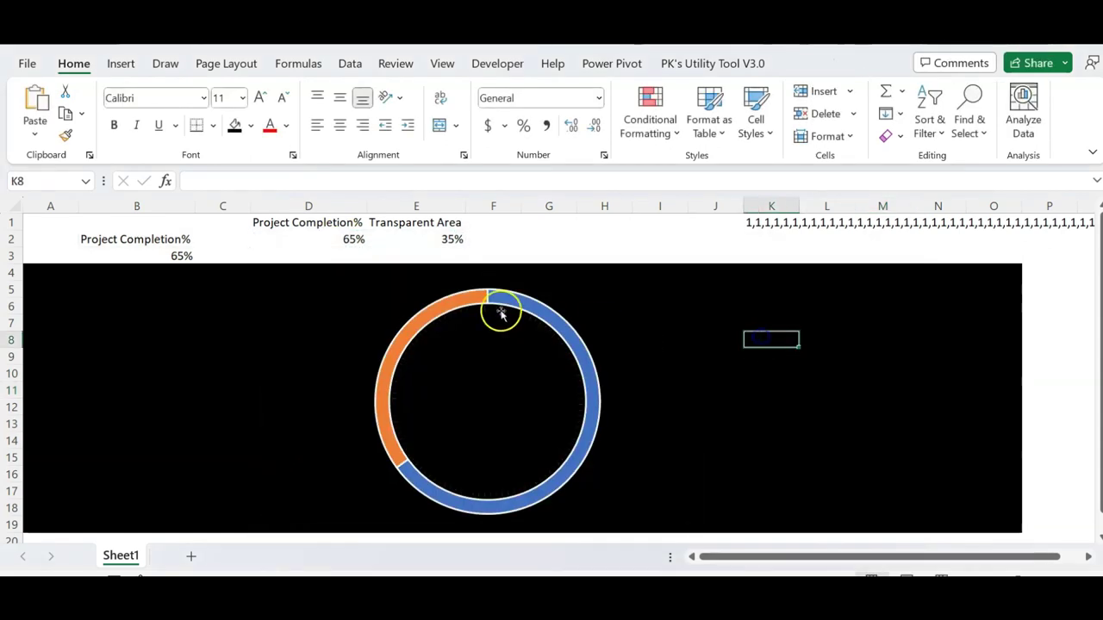
Change the Project Completion% series chart type from doughnut to Pie in the combo chart.
{"action": "right_click", "coordinate": [507, 310]}
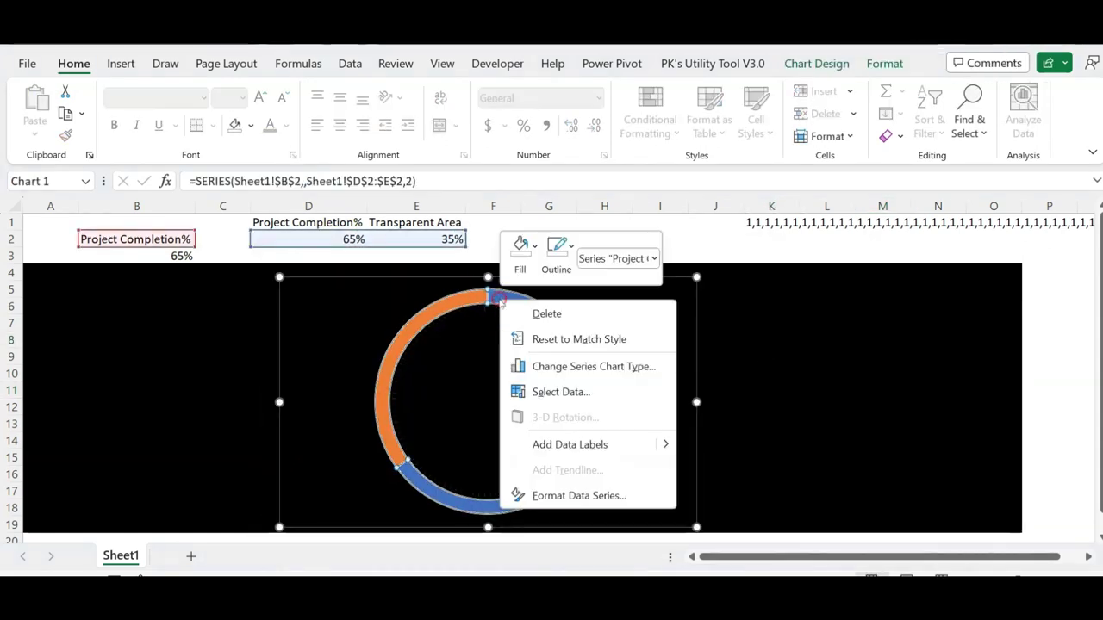
{"action": "left_click", "coordinate": [621, 369]}
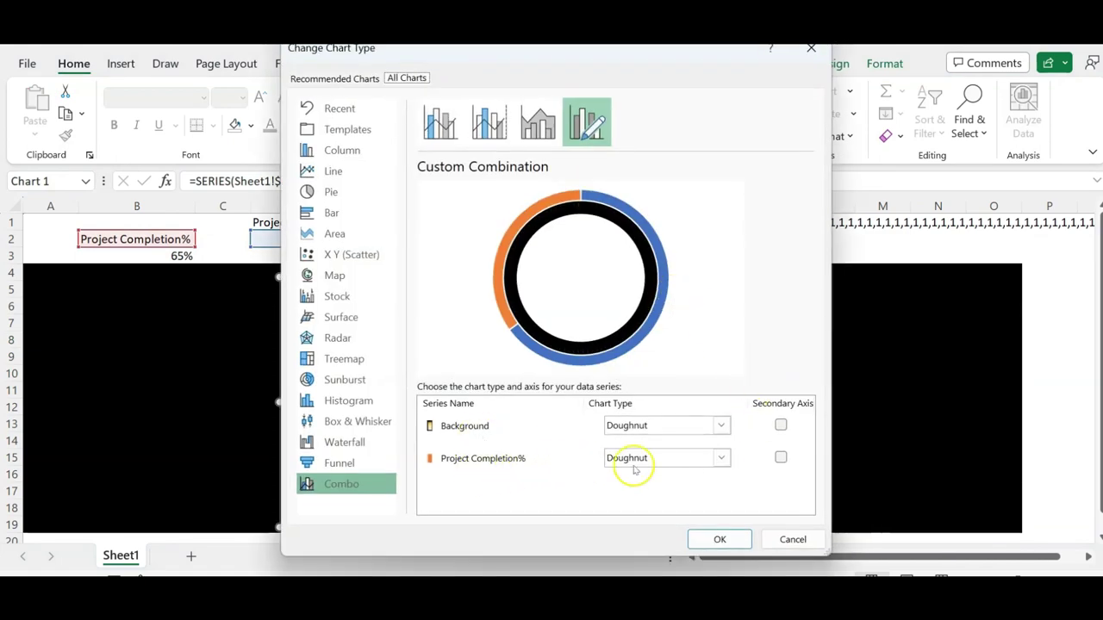
{"action": "left_click", "coordinate": [729, 458]}
{"action": "left_click", "coordinate": [636, 424]}
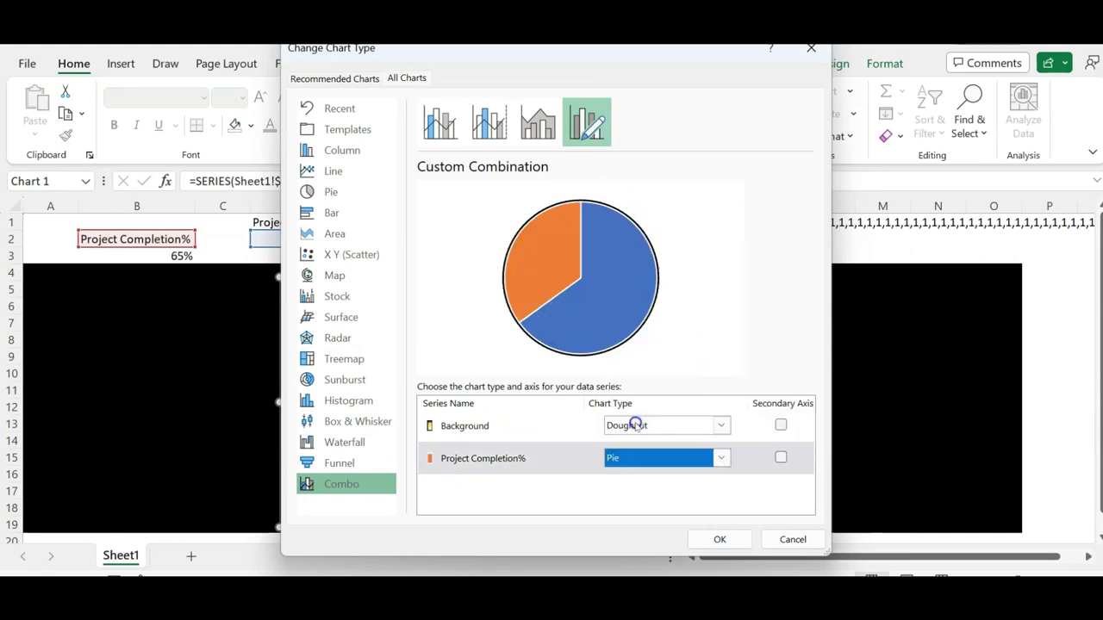
{"action": "left_click", "coordinate": [718, 538]}
Select the new pie and bring up its Shape Outline choices on the Format tab.
{"action": "left_click", "coordinate": [922, 375]}
{"action": "left_click", "coordinate": [554, 353]}
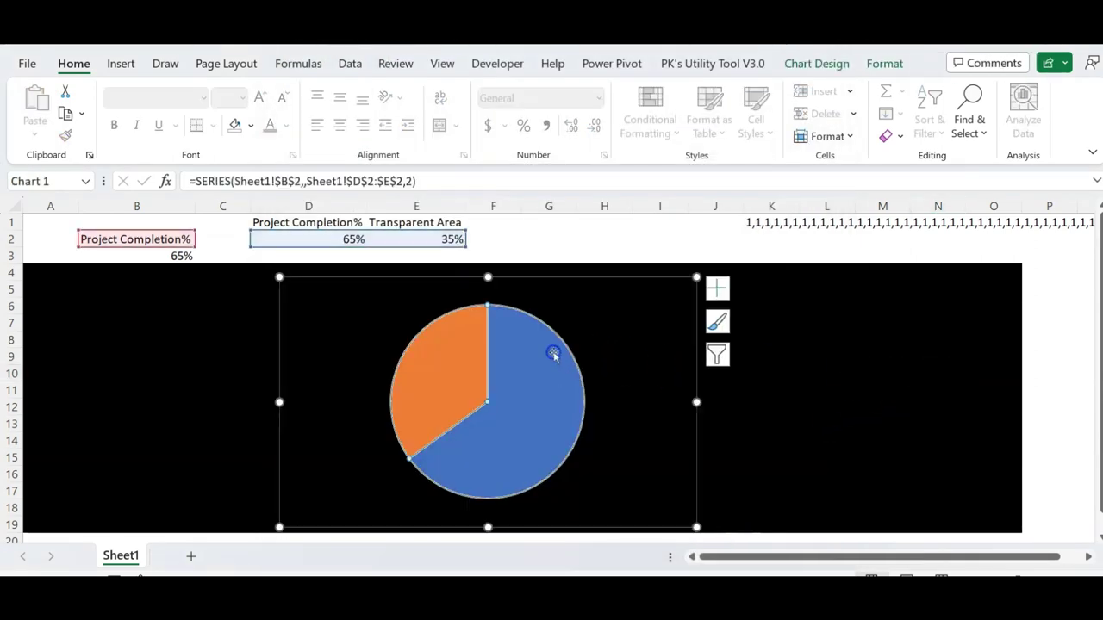
{"action": "left_click", "coordinate": [884, 63]}
{"action": "left_click", "coordinate": [500, 114]}
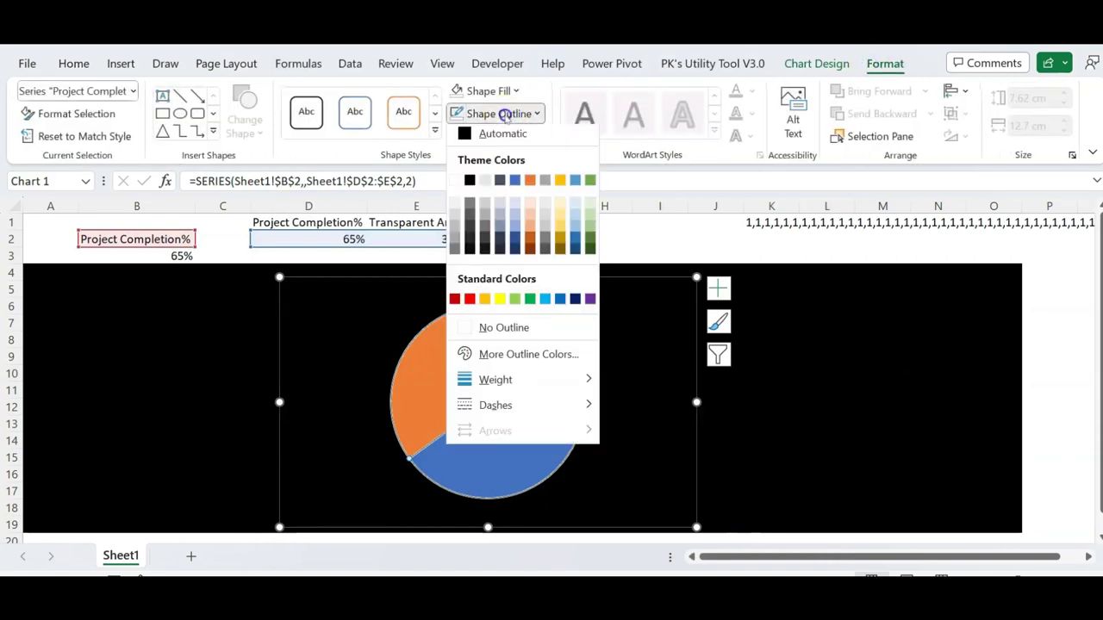
Remove the pie's outline and make the 65% slice transparent with No Fill.
{"action": "left_click", "coordinate": [516, 336]}
{"action": "left_click", "coordinate": [885, 370]}
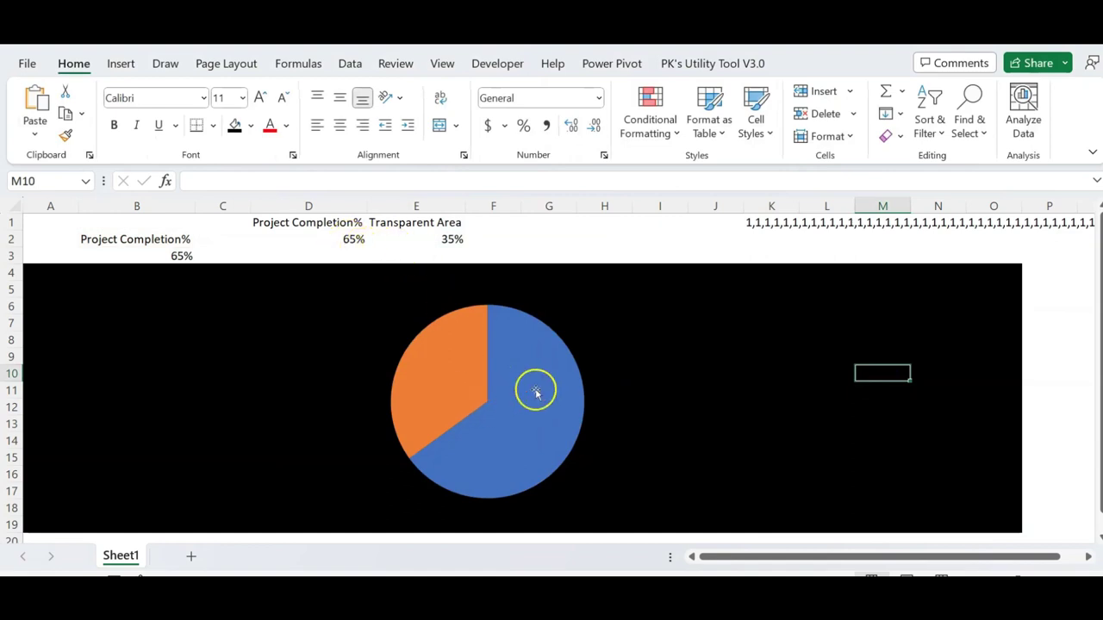
{"action": "mouse_move", "coordinate": [493, 460]}
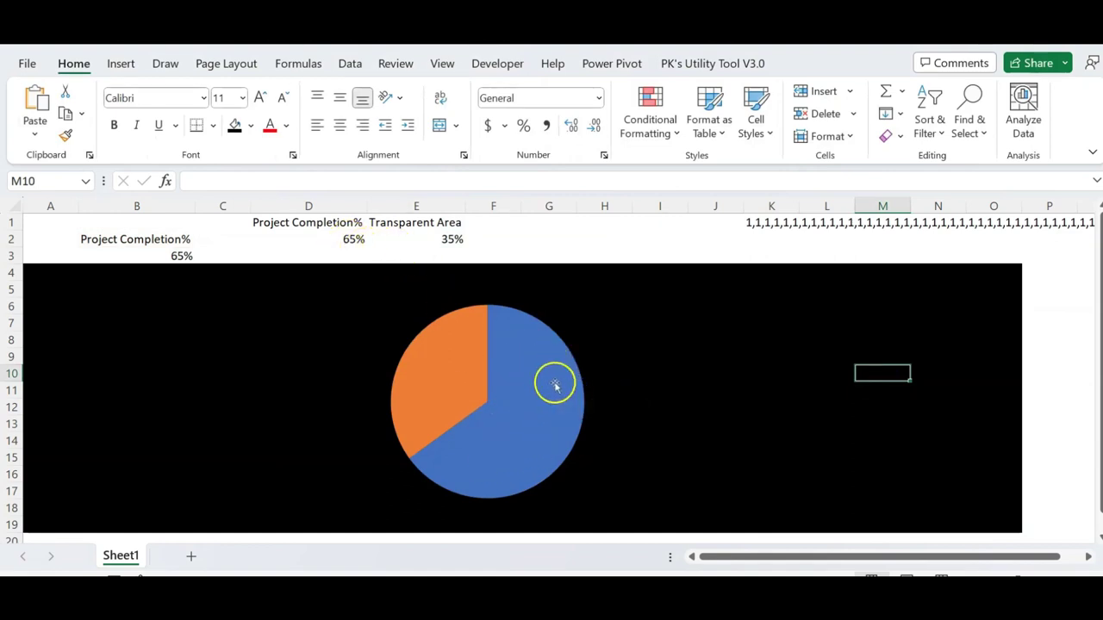
{"action": "double_click", "coordinate": [554, 382]}
{"action": "left_click", "coordinate": [552, 380]}
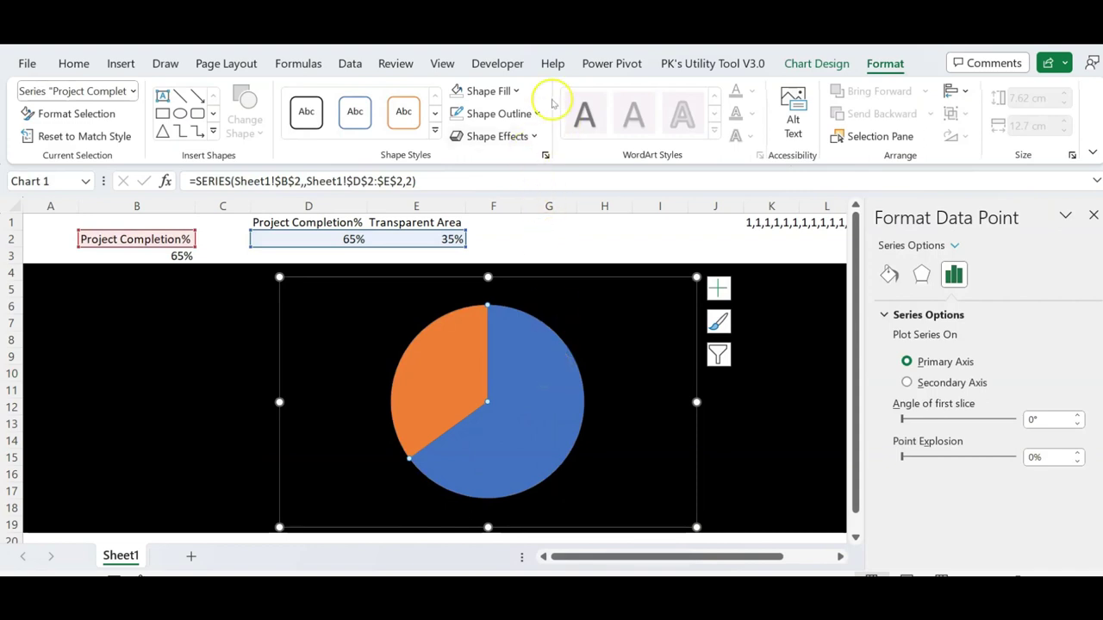
{"action": "left_click", "coordinate": [514, 92]}
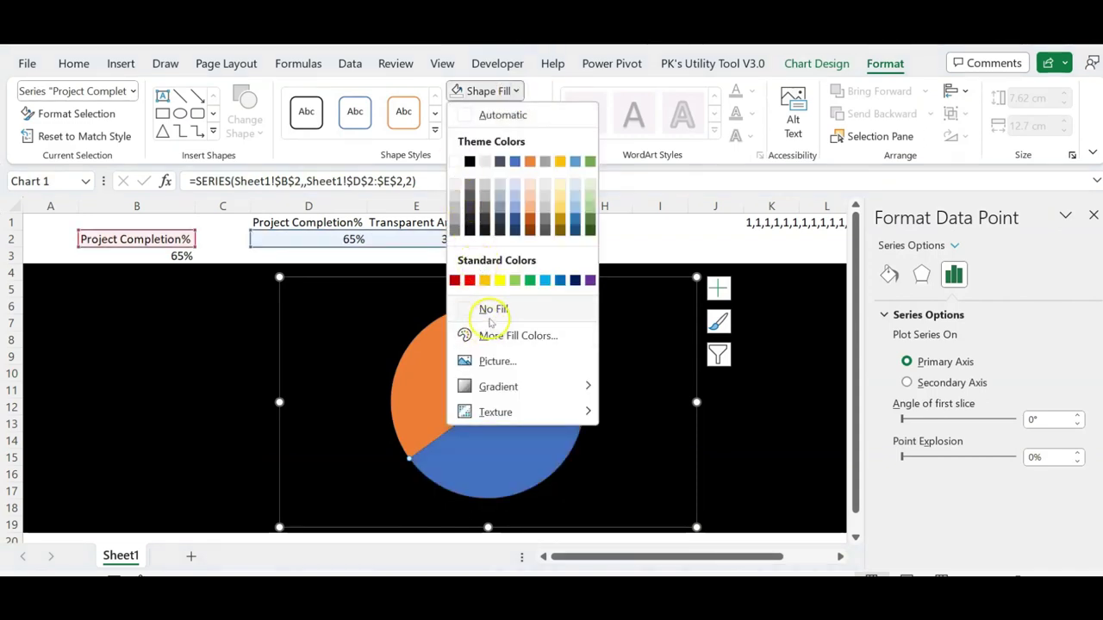
{"action": "left_click", "coordinate": [491, 319]}
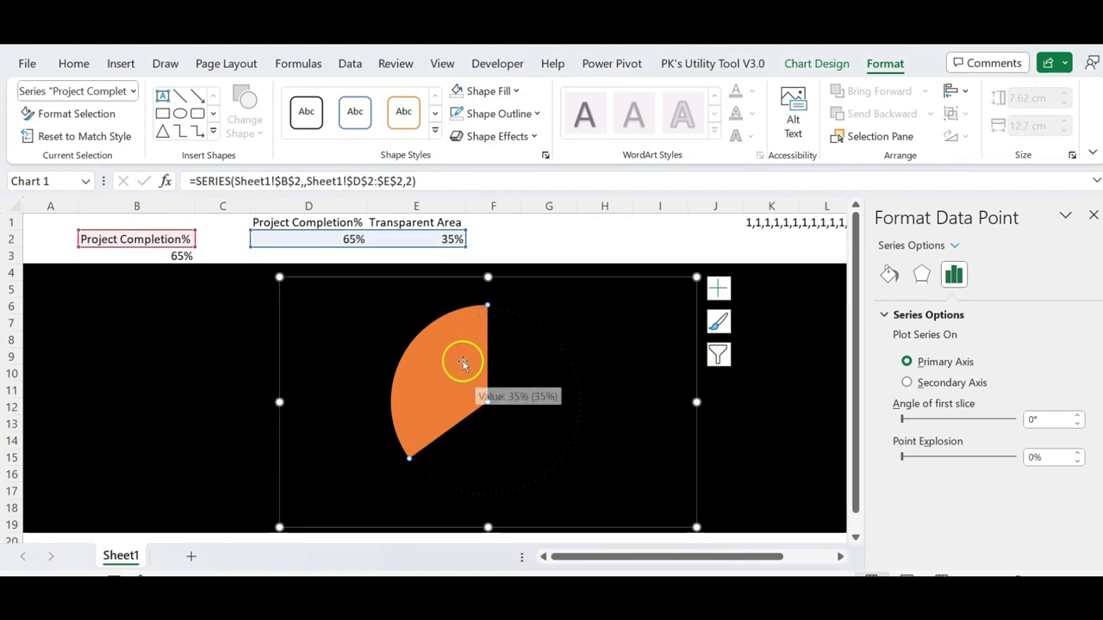
Give the 35% slice a solid black fill.
{"action": "left_click", "coordinate": [890, 274]}
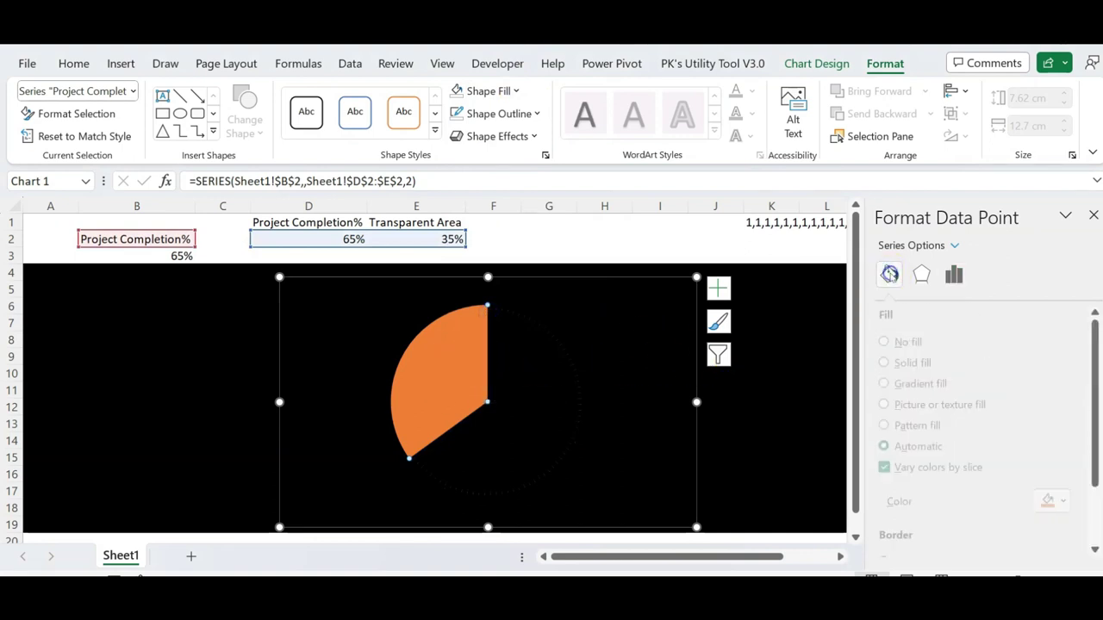
{"action": "left_click", "coordinate": [919, 366]}
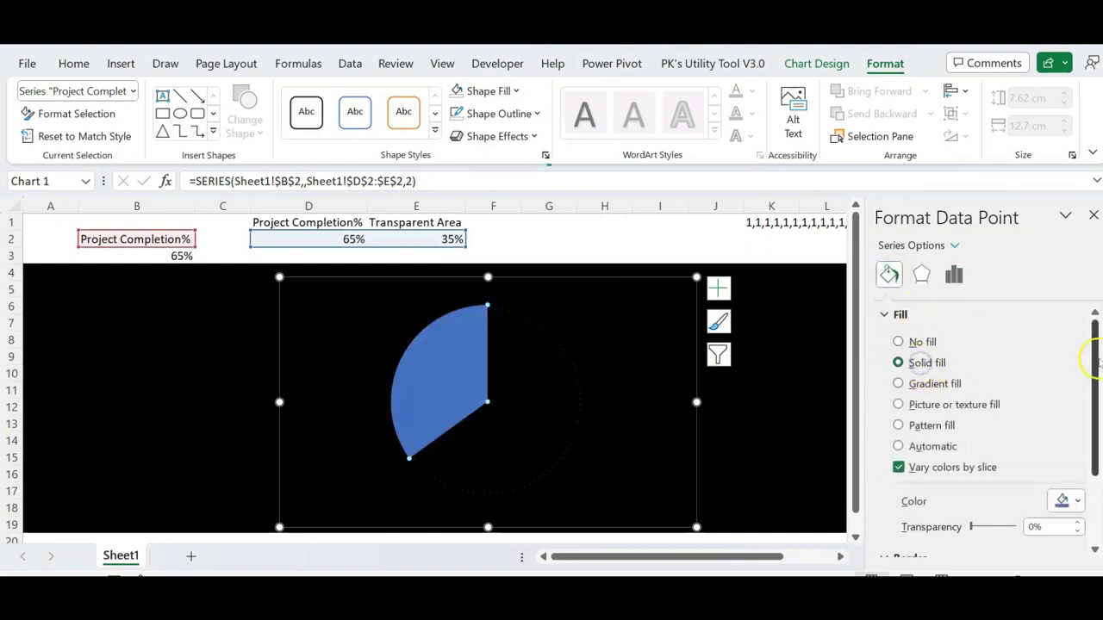
{"action": "left_click_drag", "start_coordinate": [1091, 360], "coordinate": [1091, 405]}
{"action": "left_click", "coordinate": [1077, 403]}
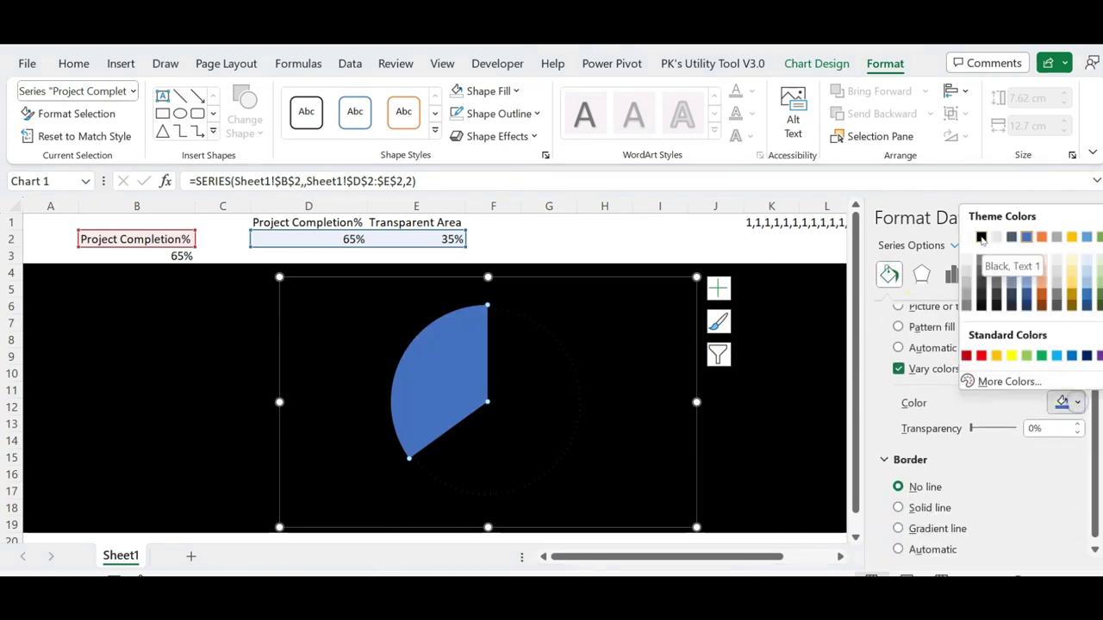
{"action": "left_click", "coordinate": [979, 237]}
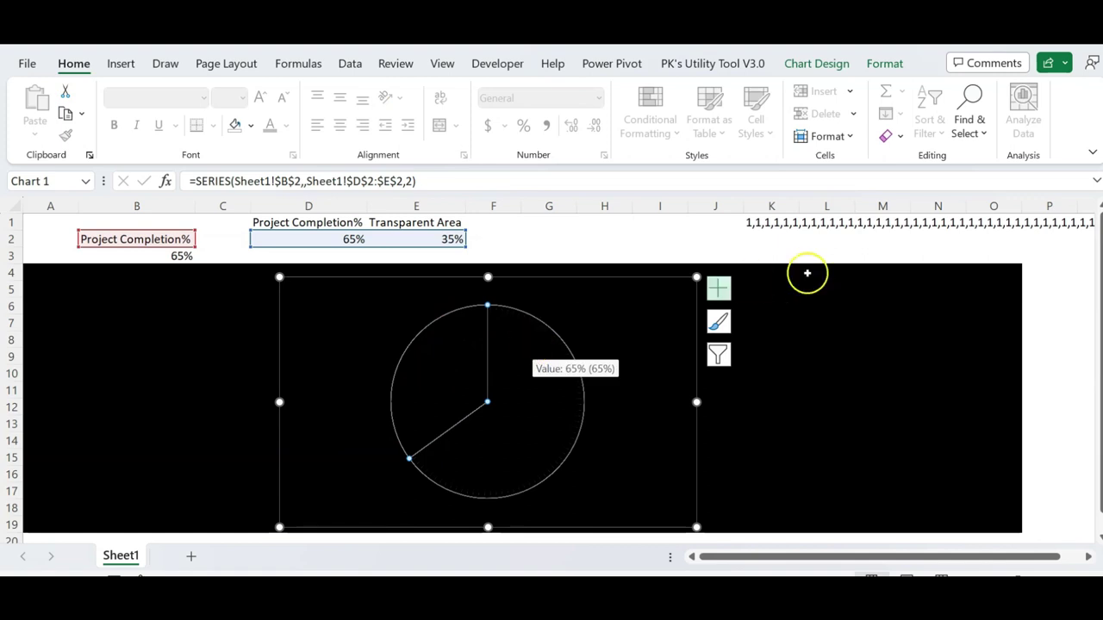
Reduce the Background series border width from 5 pt to 3.5 pt.
{"action": "right_click", "coordinate": [534, 354]}
{"action": "left_click", "coordinate": [629, 545]}
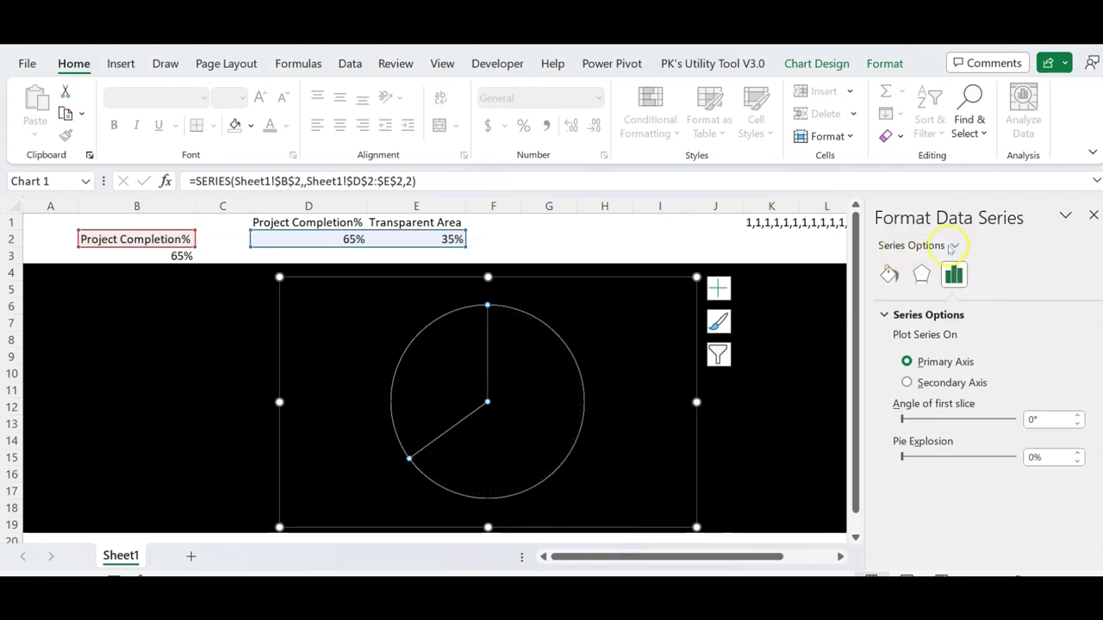
{"action": "left_click", "coordinate": [953, 246]}
{"action": "left_click", "coordinate": [1018, 312]}
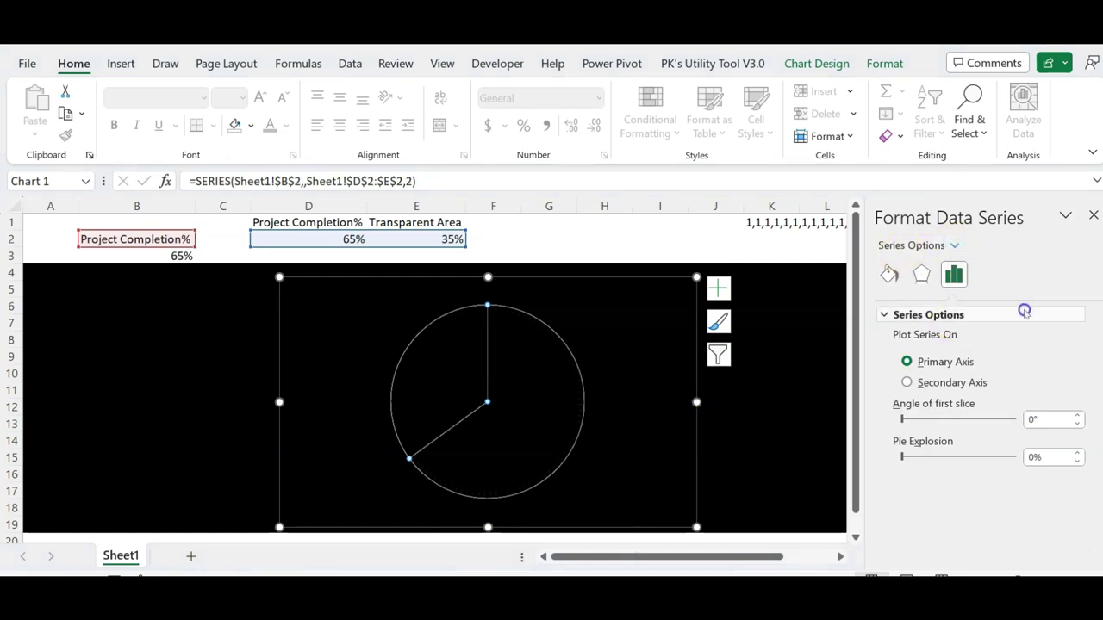
{"action": "left_click", "coordinate": [893, 276]}
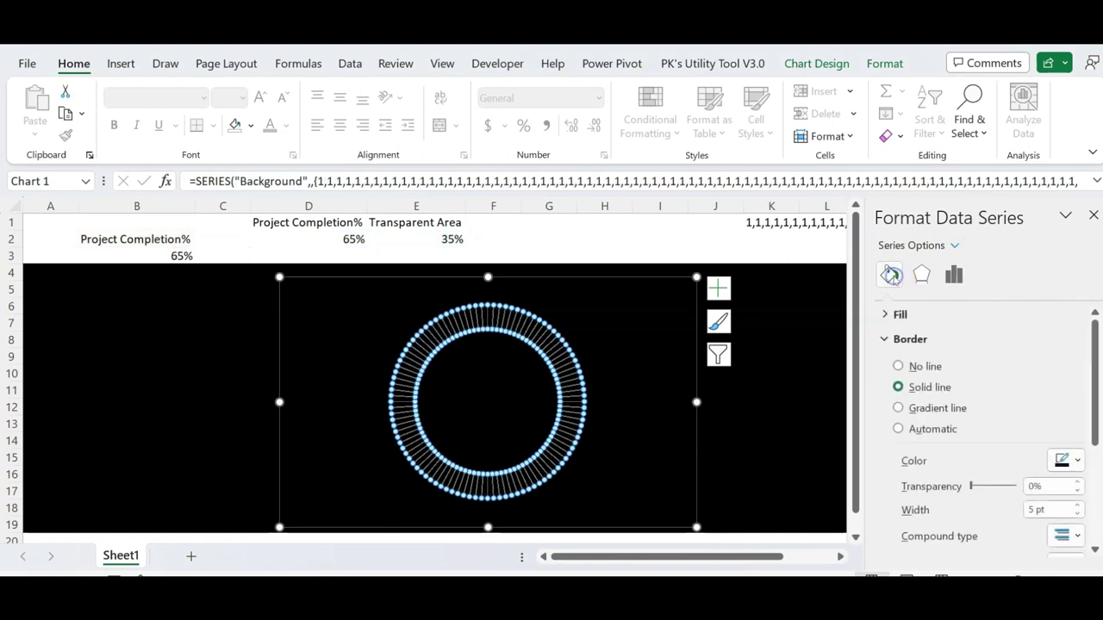
{"action": "left_click_drag", "start_coordinate": [1095, 366], "coordinate": [1095, 416]}
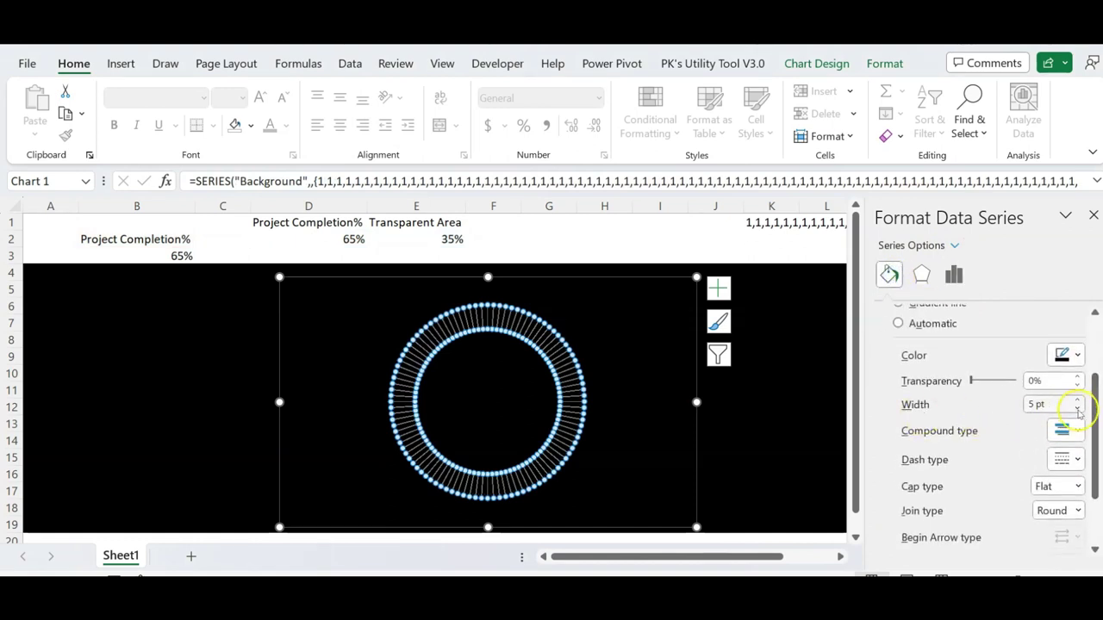
{"action": "left_click", "coordinate": [1077, 409]}
{"action": "left_click", "coordinate": [1079, 408]}
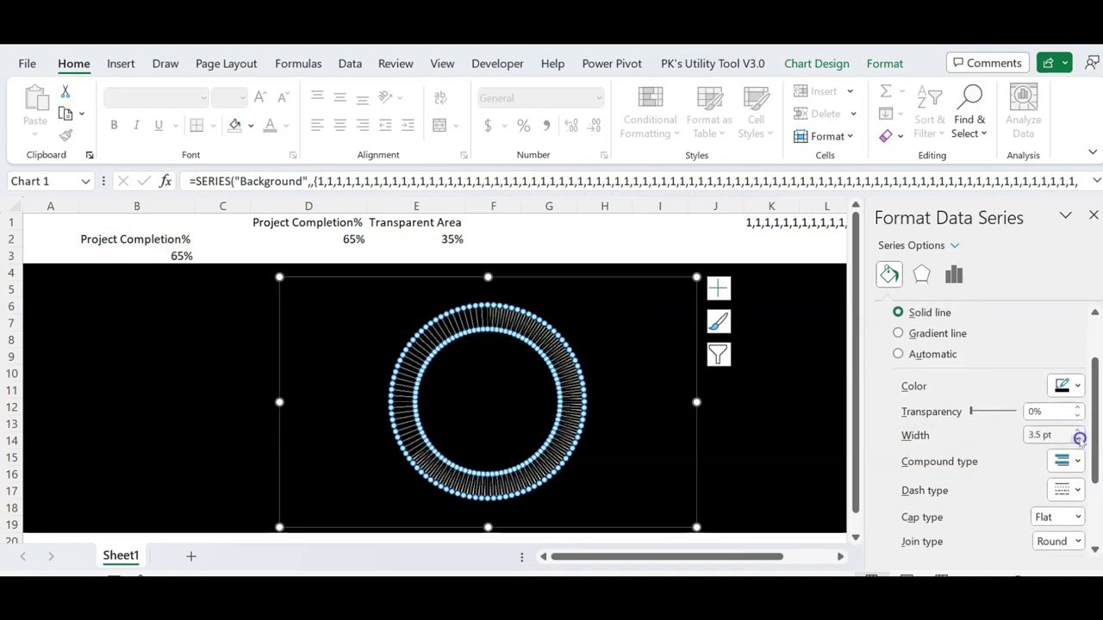
{"action": "left_click", "coordinate": [791, 393]}
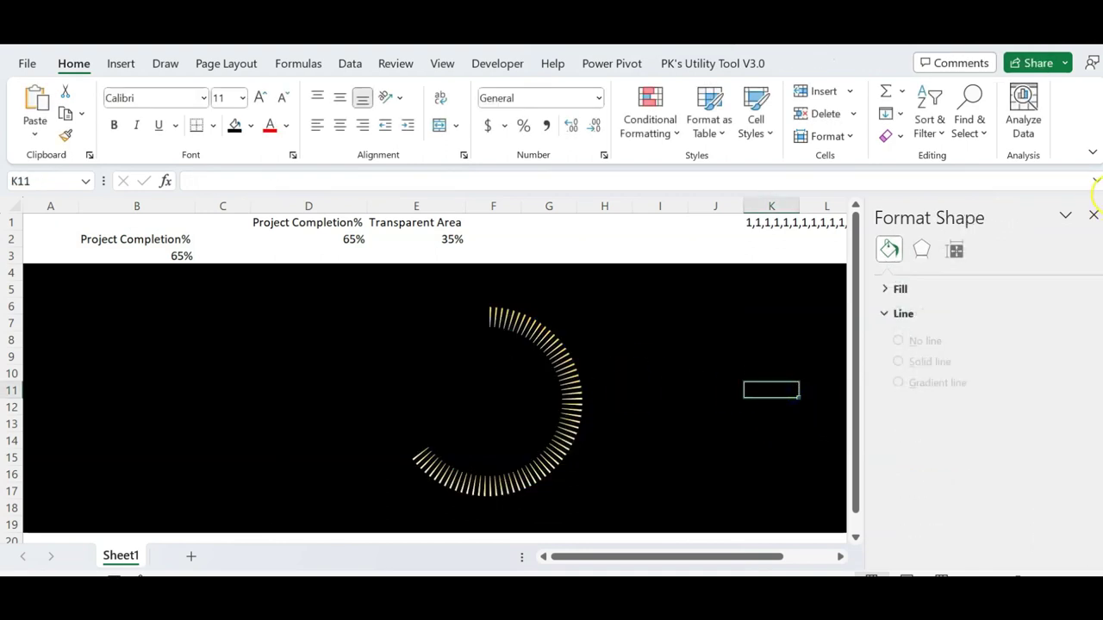
Close the formatting pane and enter 40% as the completion value in B3.
{"action": "left_click", "coordinate": [1093, 216]}
{"action": "left_click", "coordinate": [867, 354]}
{"action": "left_click", "coordinate": [758, 343]}
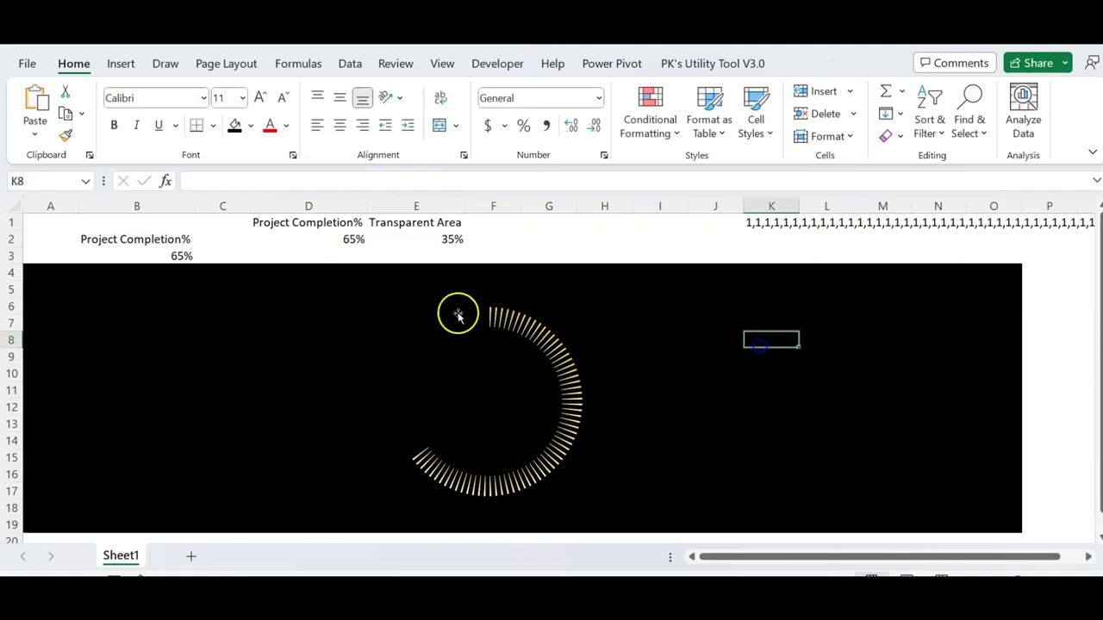
{"action": "left_click", "coordinate": [185, 254]}
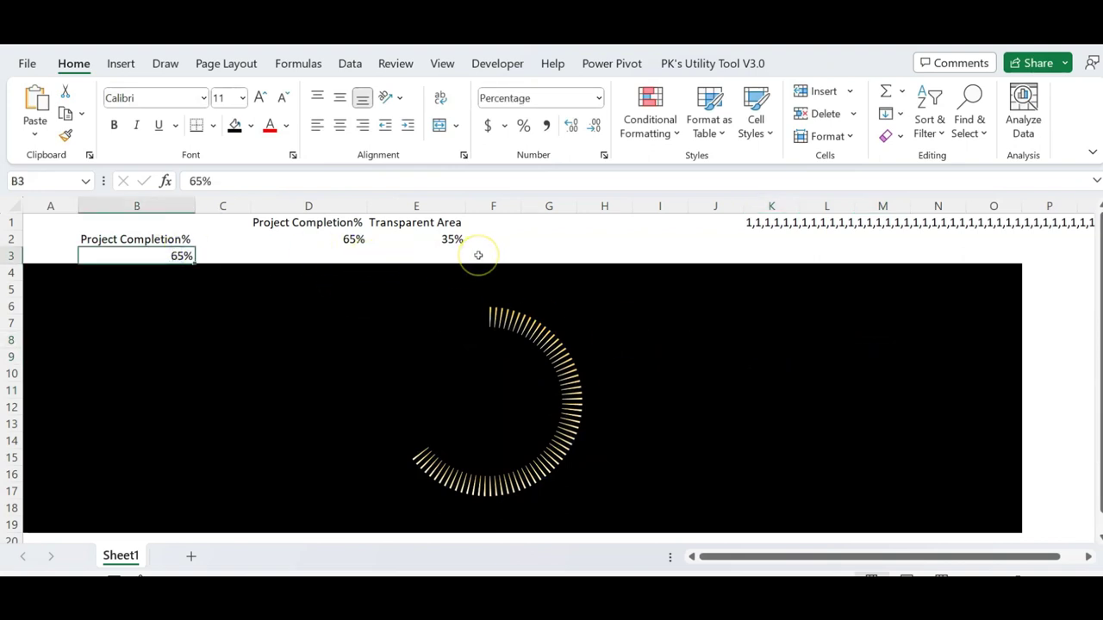
{"action": "type", "text": "40"}
{"action": "key", "text": "Return"}
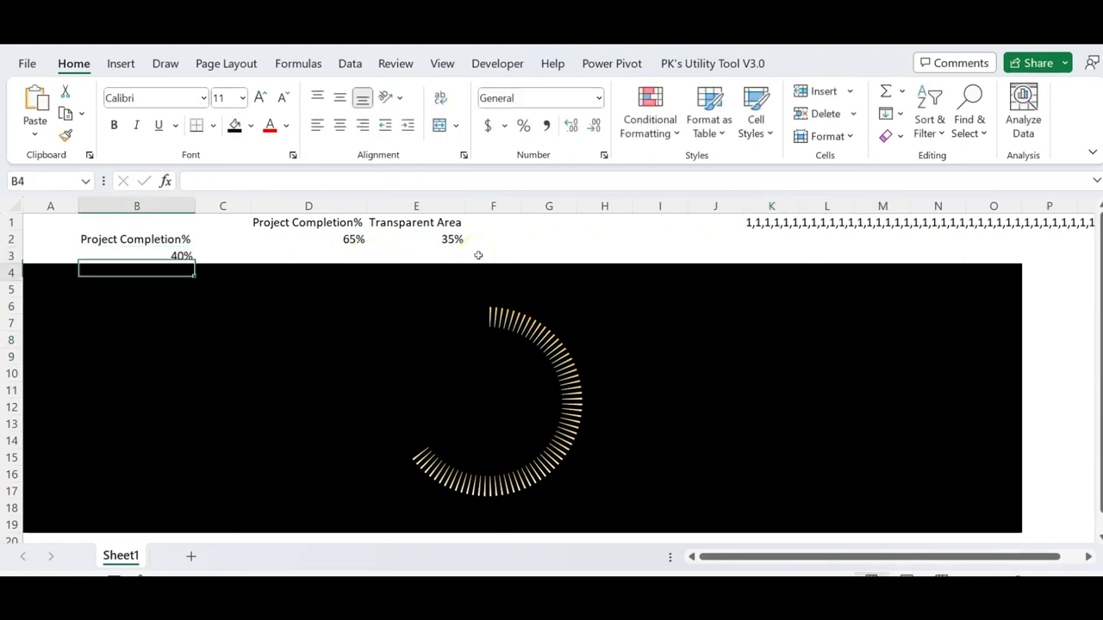
Link D2 to B3 with the formula =B3, then change B3 to 80%.
{"action": "left_click", "coordinate": [337, 242]}
{"action": "type", "text": "="}
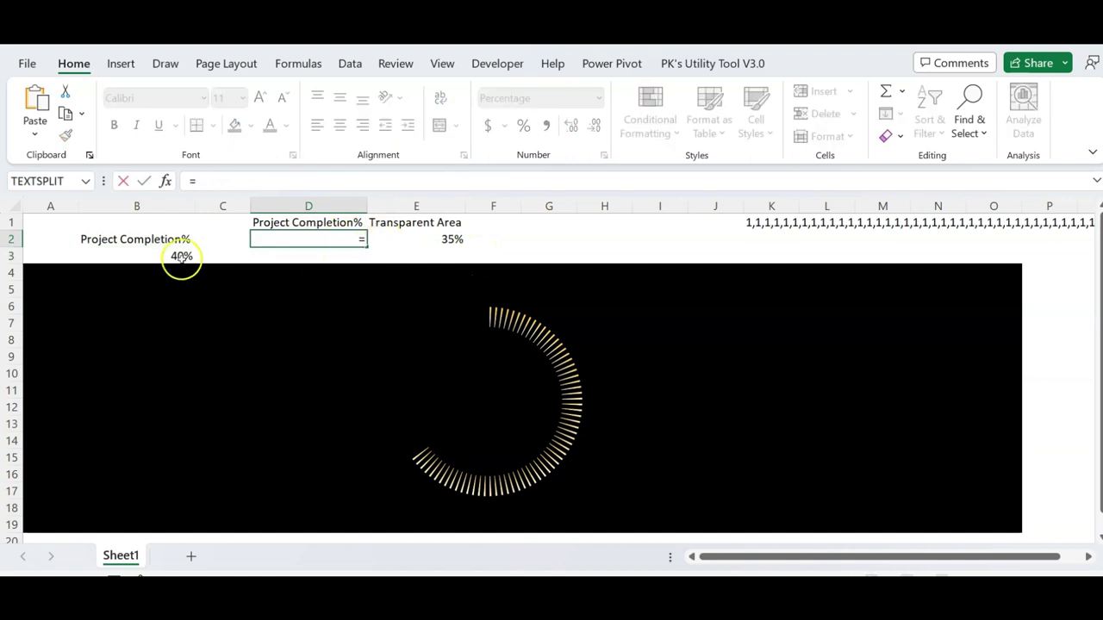
{"action": "left_click", "coordinate": [181, 258]}
{"action": "key", "text": "Return"}
{"action": "left_click", "coordinate": [532, 284]}
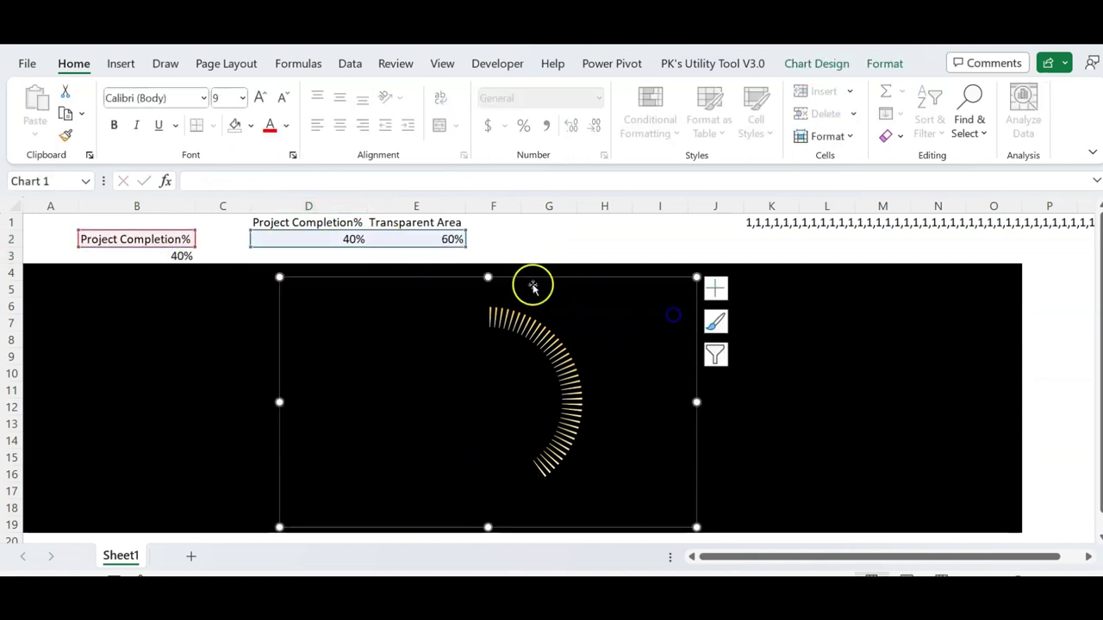
{"action": "left_click", "coordinate": [179, 256]}
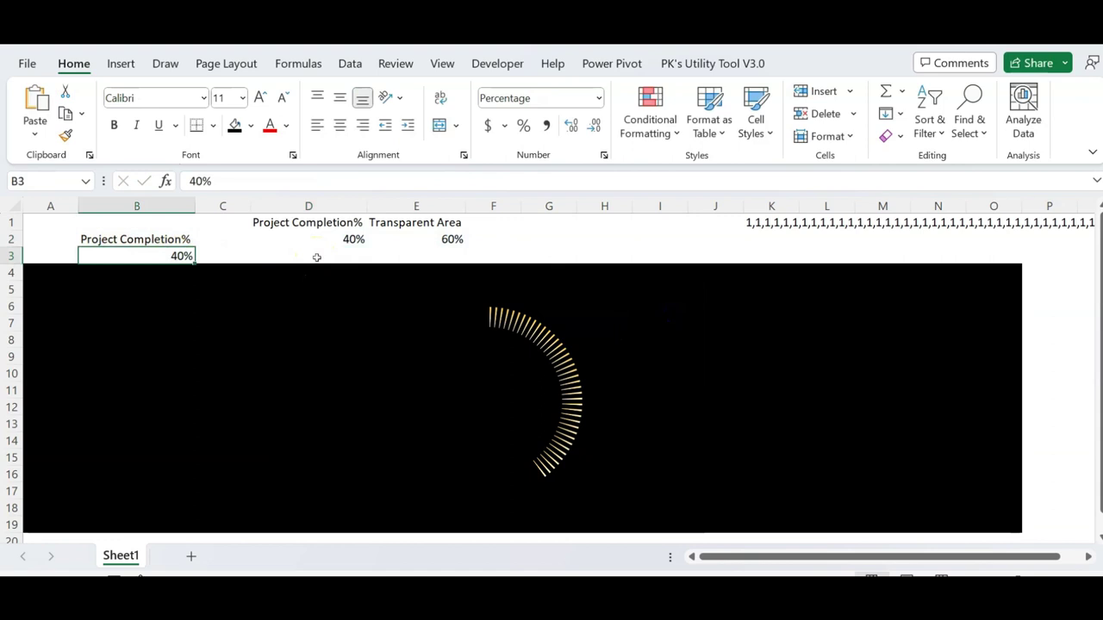
{"action": "type", "text": "80%"}
{"action": "key", "text": "Return"}
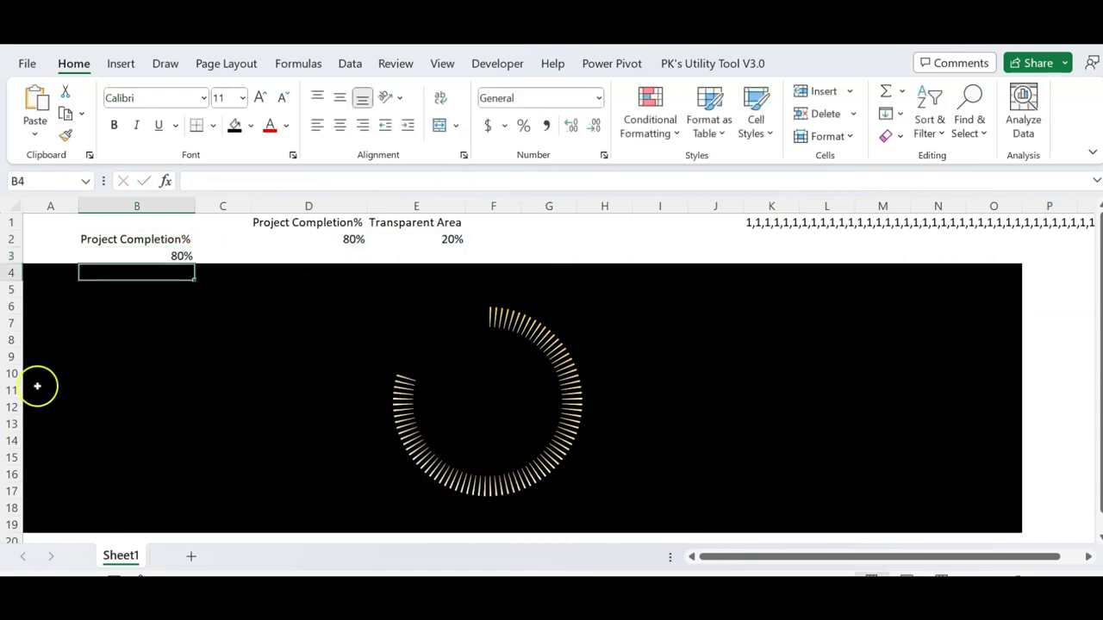
Set the remaining Transparent Area slice's fill transparency to 35%, then close the pane.
{"action": "left_click", "coordinate": [476, 320]}
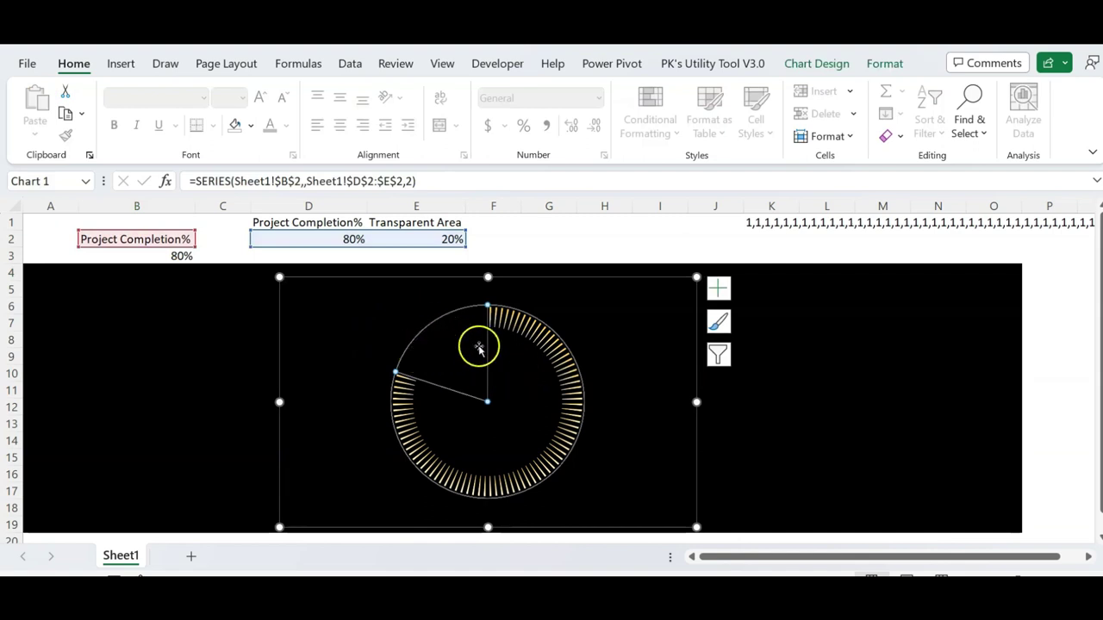
{"action": "left_click", "coordinate": [882, 406]}
{"action": "left_click", "coordinate": [455, 333]}
{"action": "left_click", "coordinate": [458, 334]}
{"action": "left_click", "coordinate": [465, 336]}
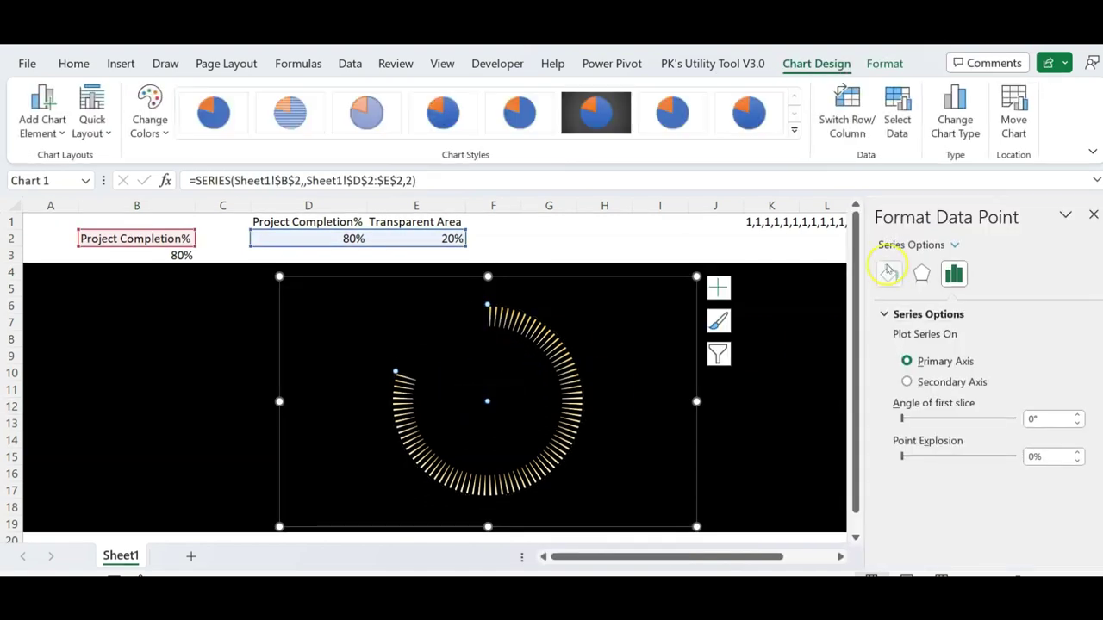
{"action": "left_click", "coordinate": [889, 273]}
{"action": "left_click", "coordinate": [885, 315]}
{"action": "left_click_drag", "start_coordinate": [1095, 379], "coordinate": [1088, 448]}
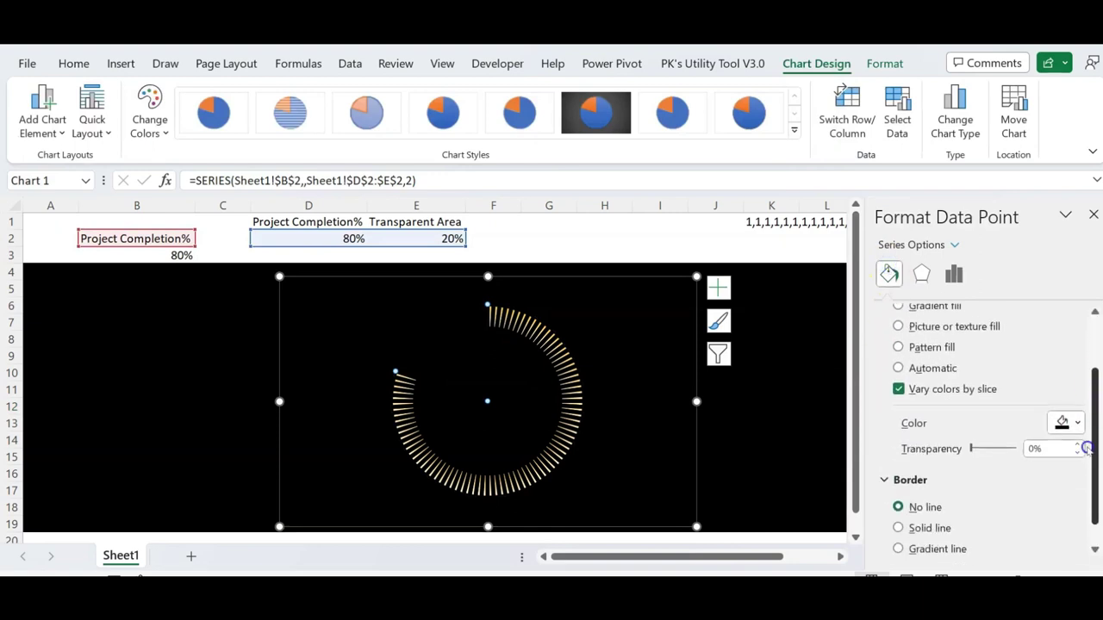
{"action": "left_click", "coordinate": [1050, 448]}
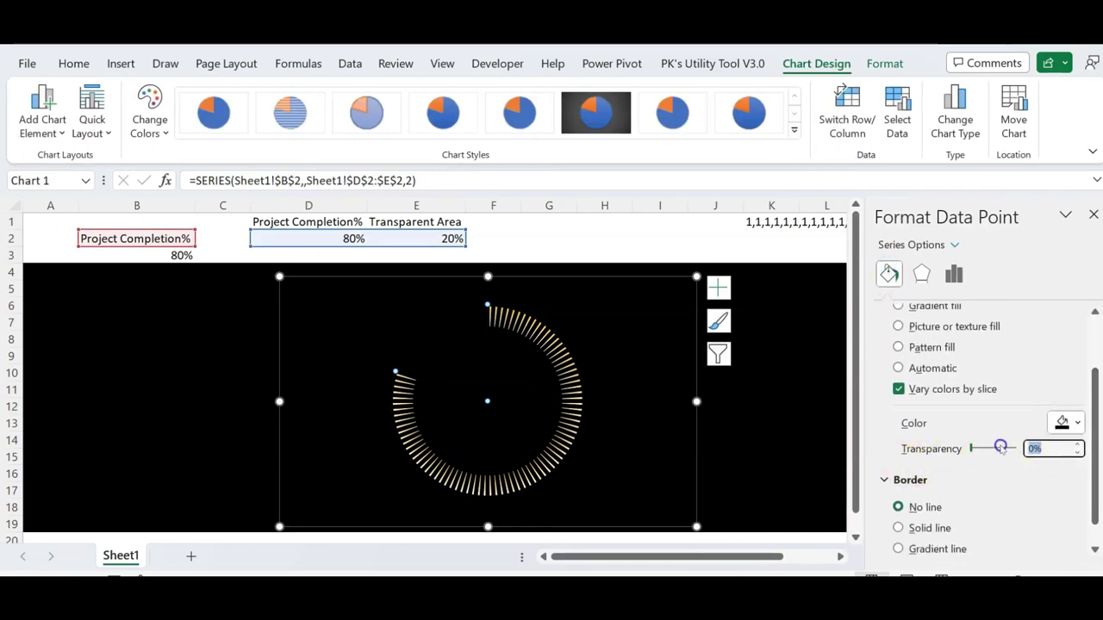
{"action": "type", "text": "25"}
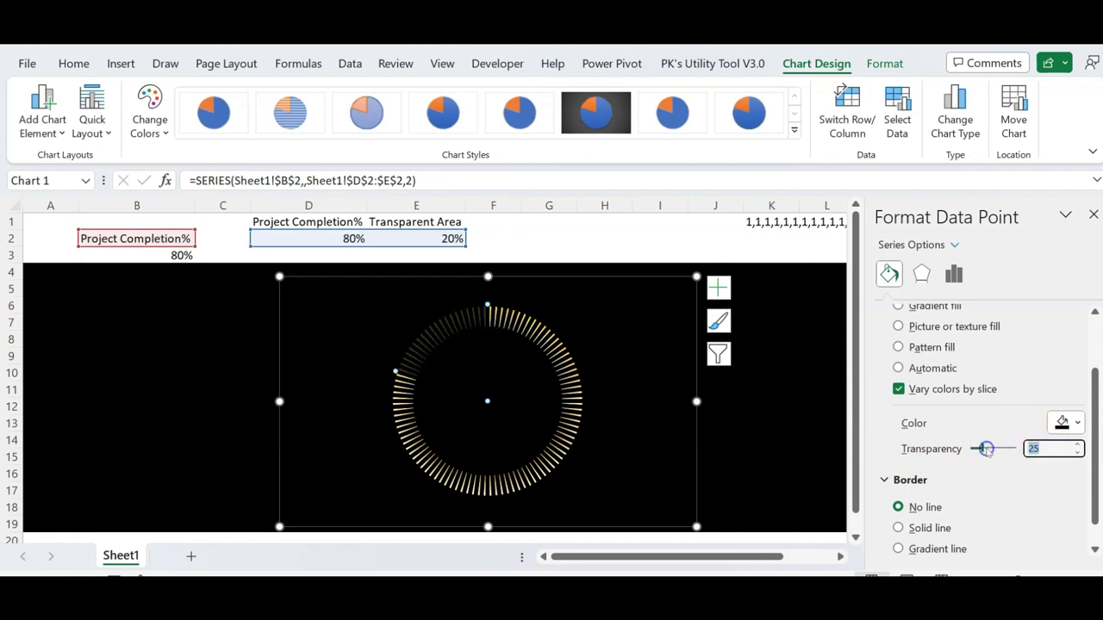
{"action": "type", "text": "35"}
{"action": "left_click", "coordinate": [1093, 215]}
Enter 90% and then 20% in B3 and check that the ring updates.
{"action": "left_click", "coordinate": [882, 338]}
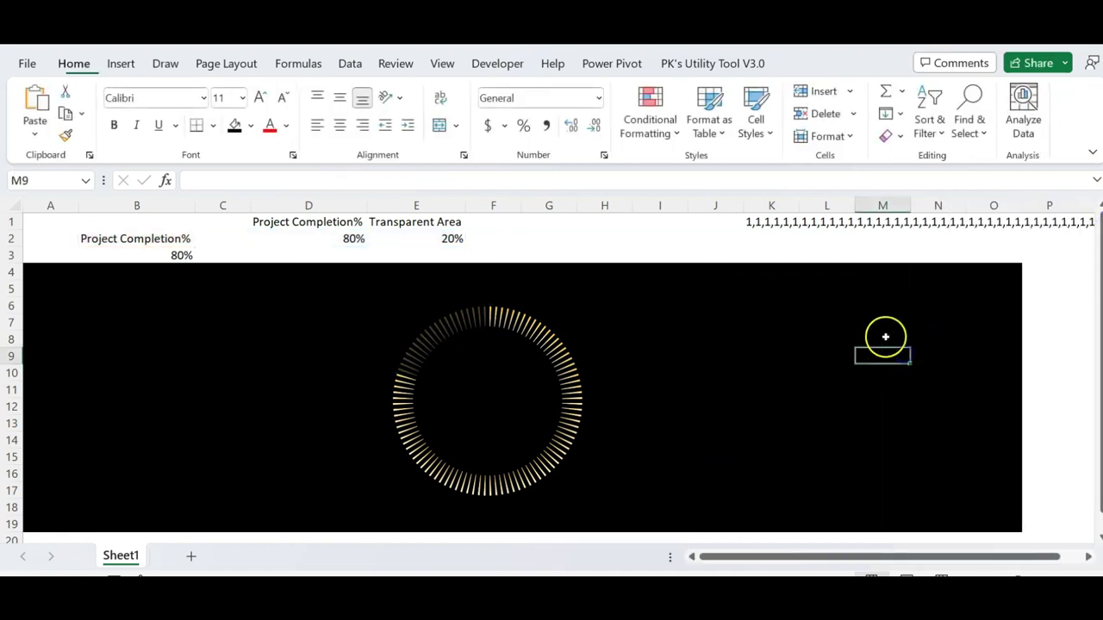
{"action": "left_click", "coordinate": [182, 256]}
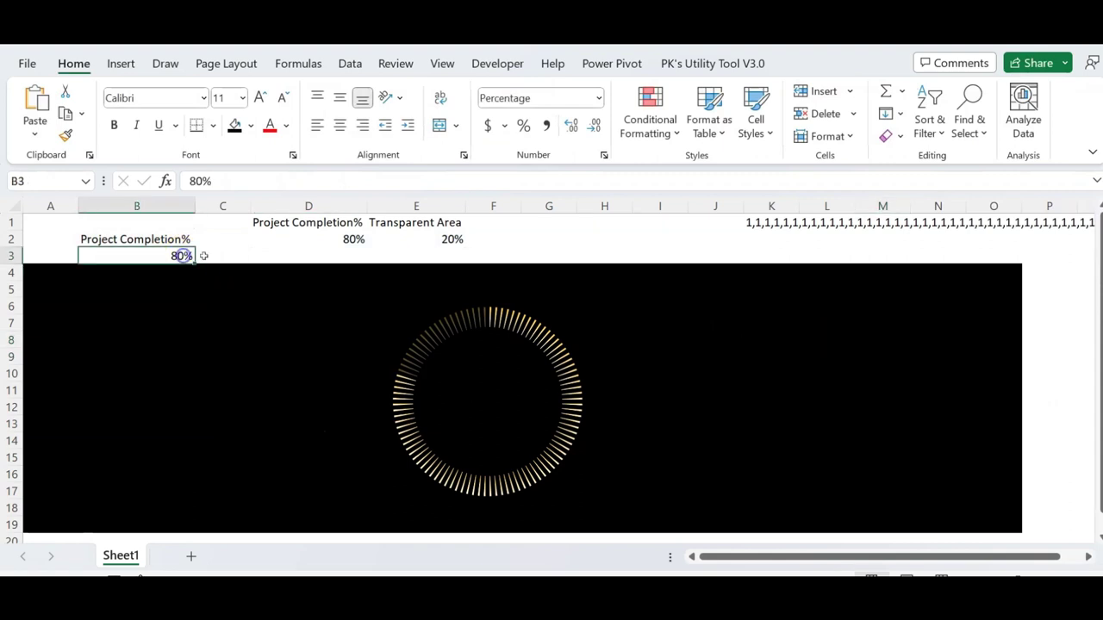
{"action": "type", "text": "9"}
{"action": "key", "text": "Return"}
{"action": "left_click", "coordinate": [177, 257]}
{"action": "type", "text": "2"}
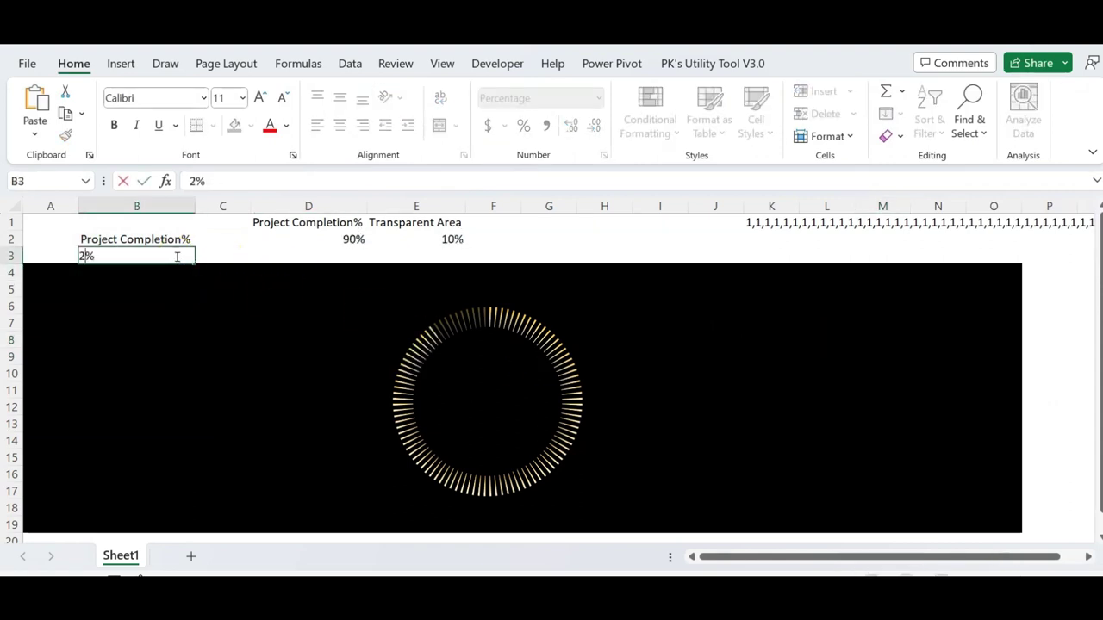
{"action": "key", "text": "Return"}
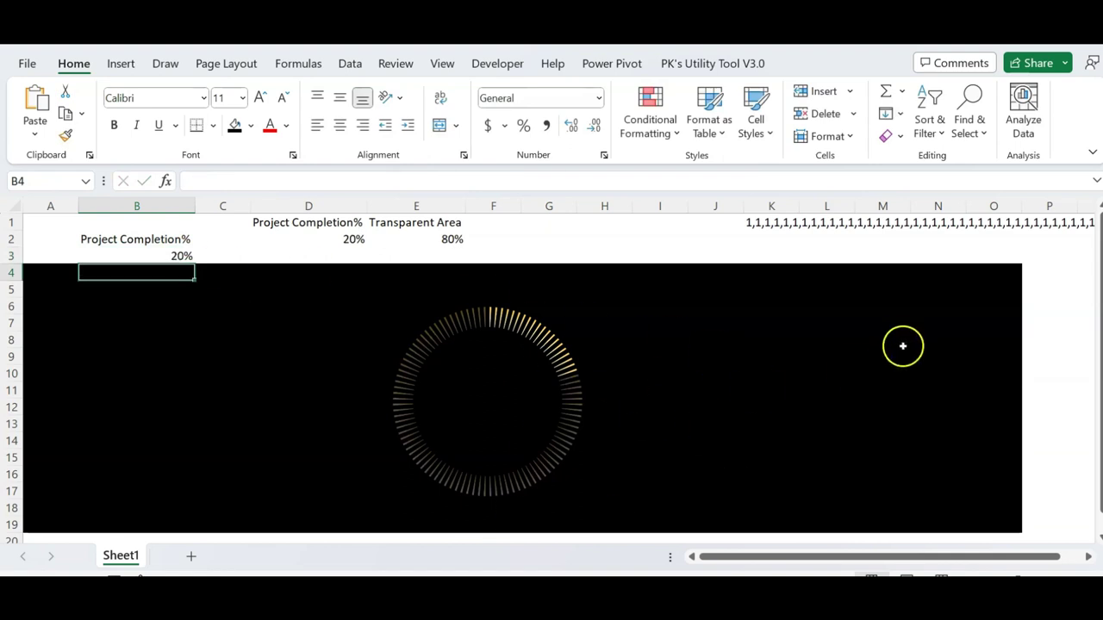
{"action": "left_click", "coordinate": [710, 359]}
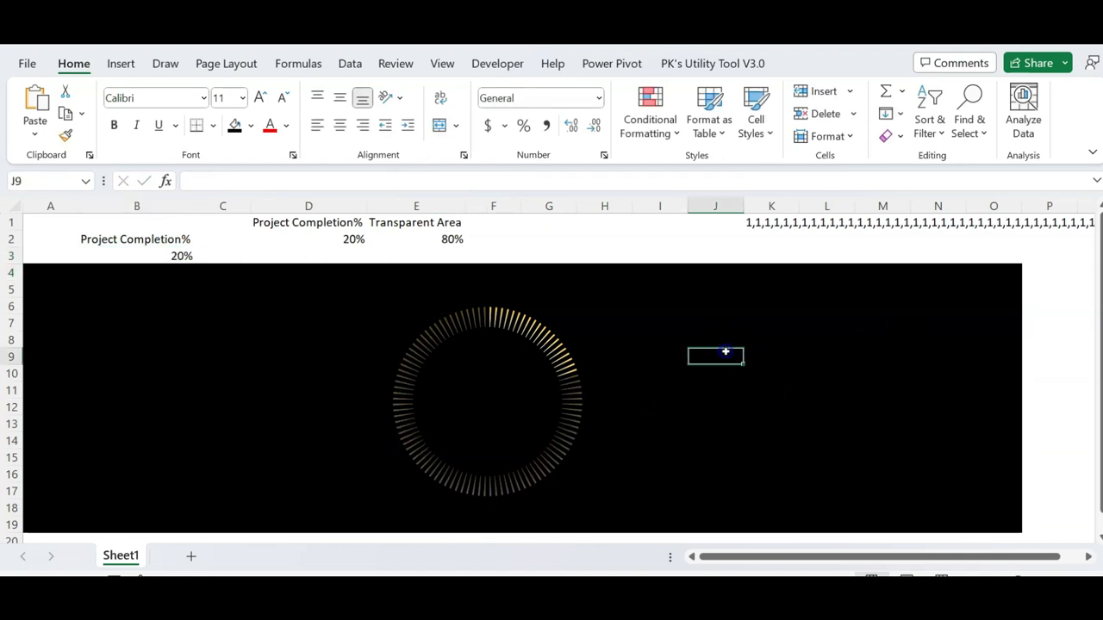
{"action": "mouse_move", "coordinate": [572, 403]}
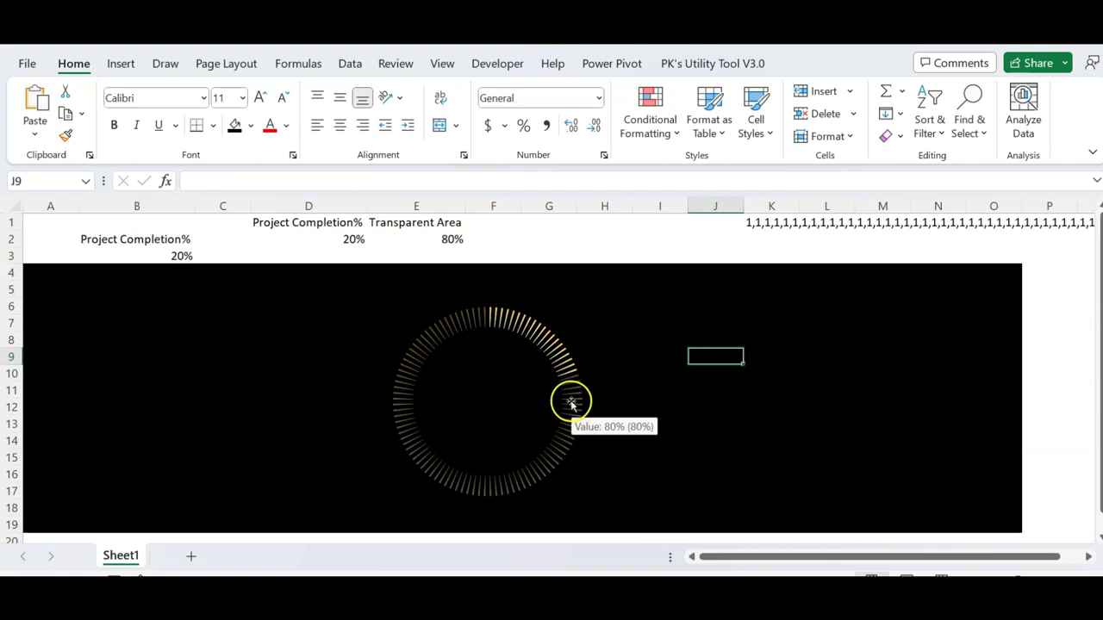
{"action": "left_click", "coordinate": [827, 405]}
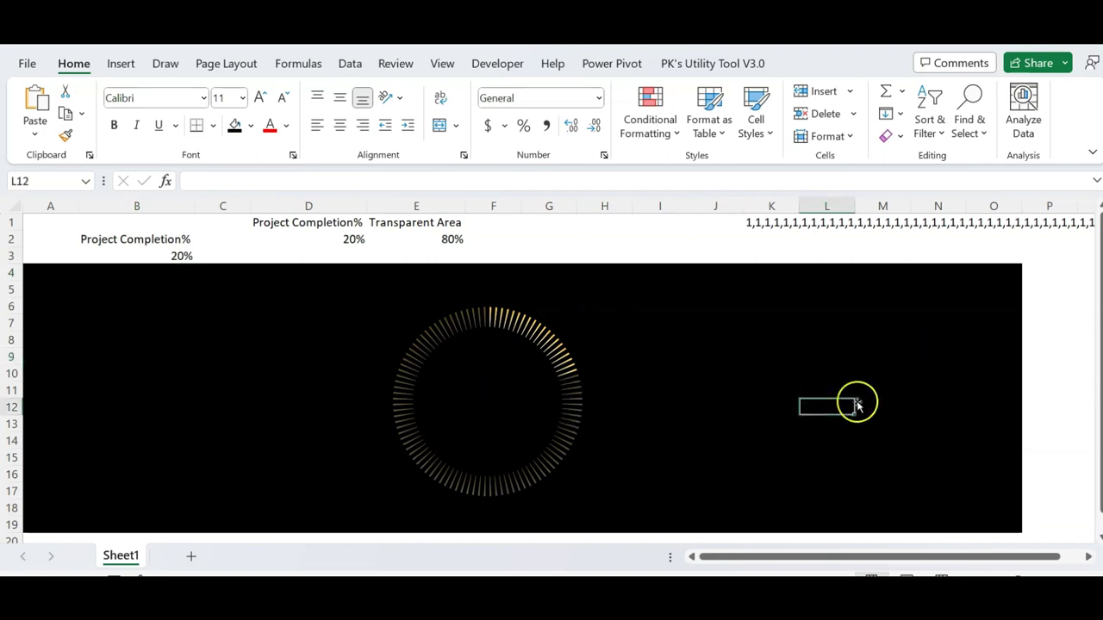
{"action": "left_click", "coordinate": [202, 95]}
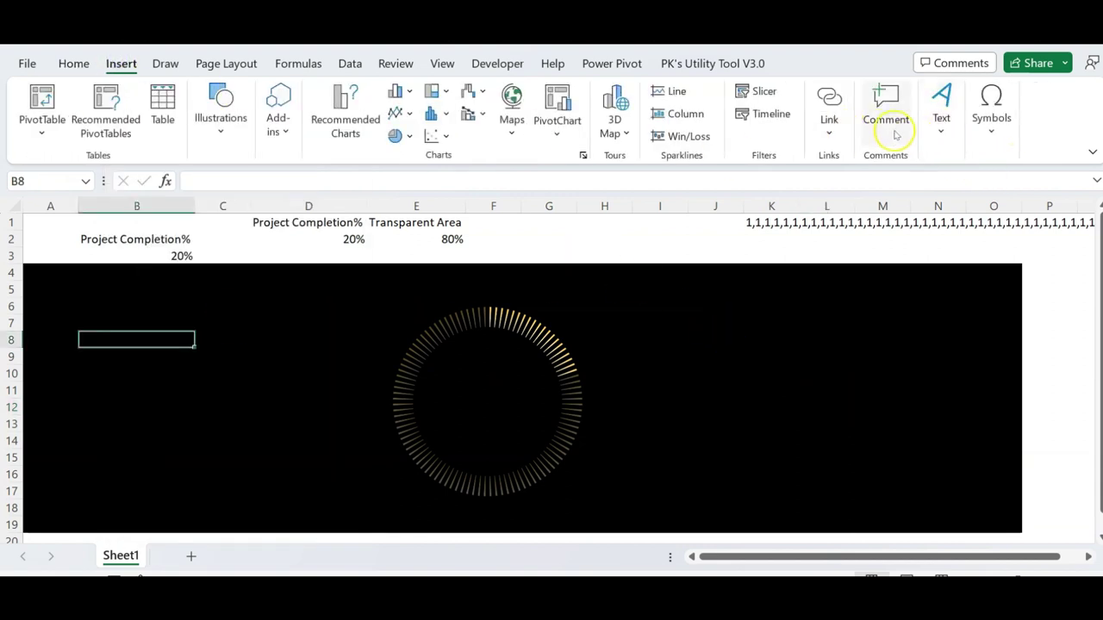
Draw a text box in the ring's centre and link it to D2 with =$D$2.
{"action": "left_click", "coordinate": [941, 111]}
{"action": "left_click", "coordinate": [911, 185]}
{"action": "left_click", "coordinate": [454, 394]}
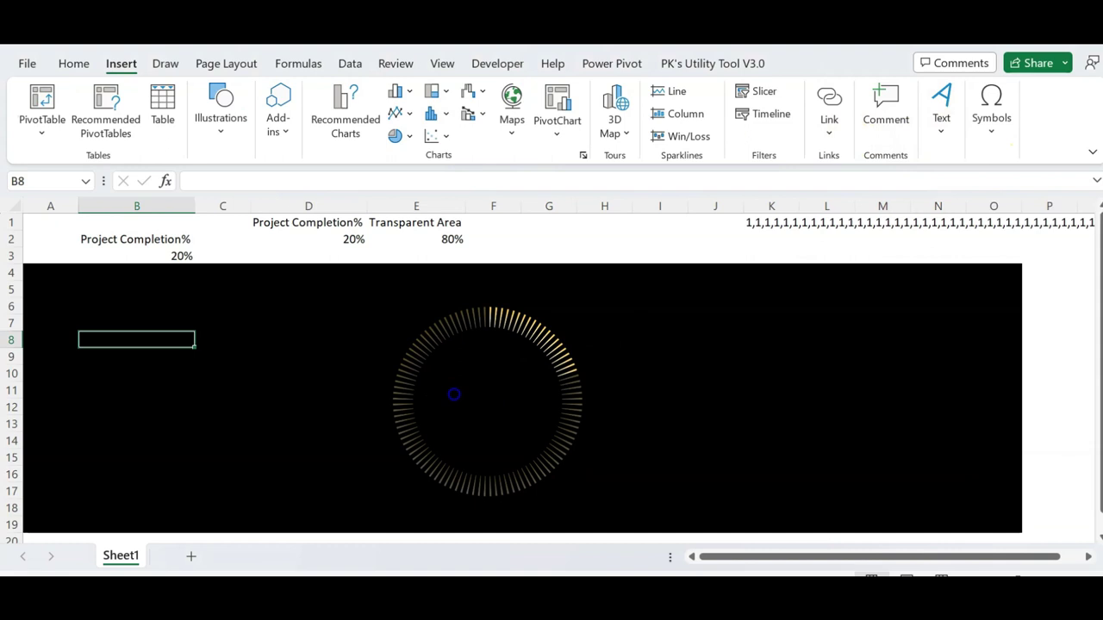
{"action": "left_click_drag", "start_coordinate": [555, 414], "coordinate": [554, 416]}
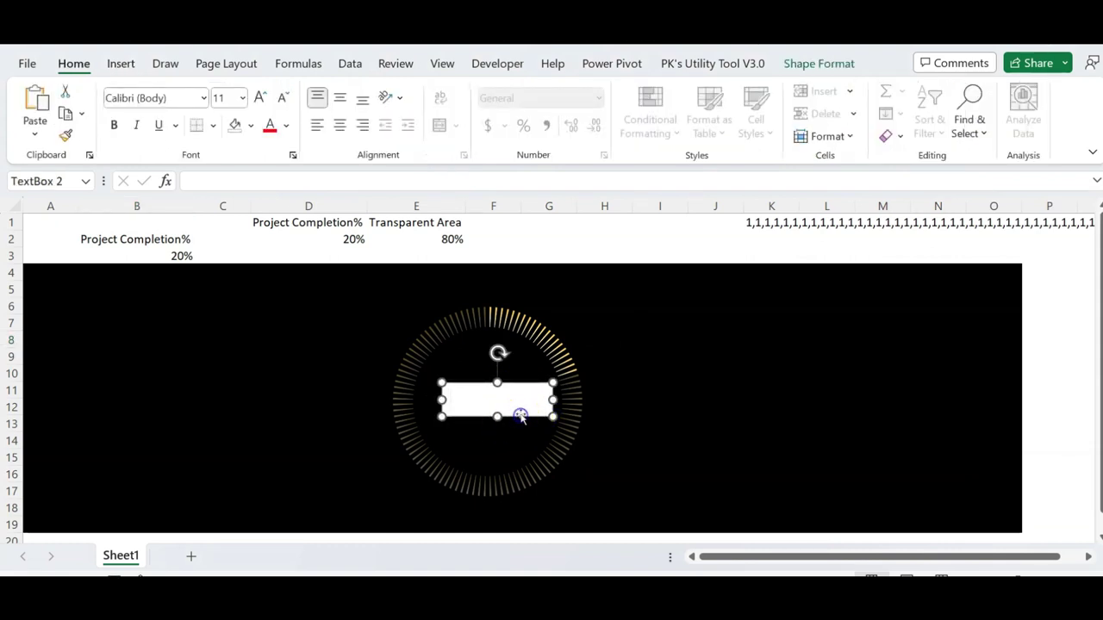
{"action": "left_click", "coordinate": [251, 182]}
{"action": "type", "text": "="}
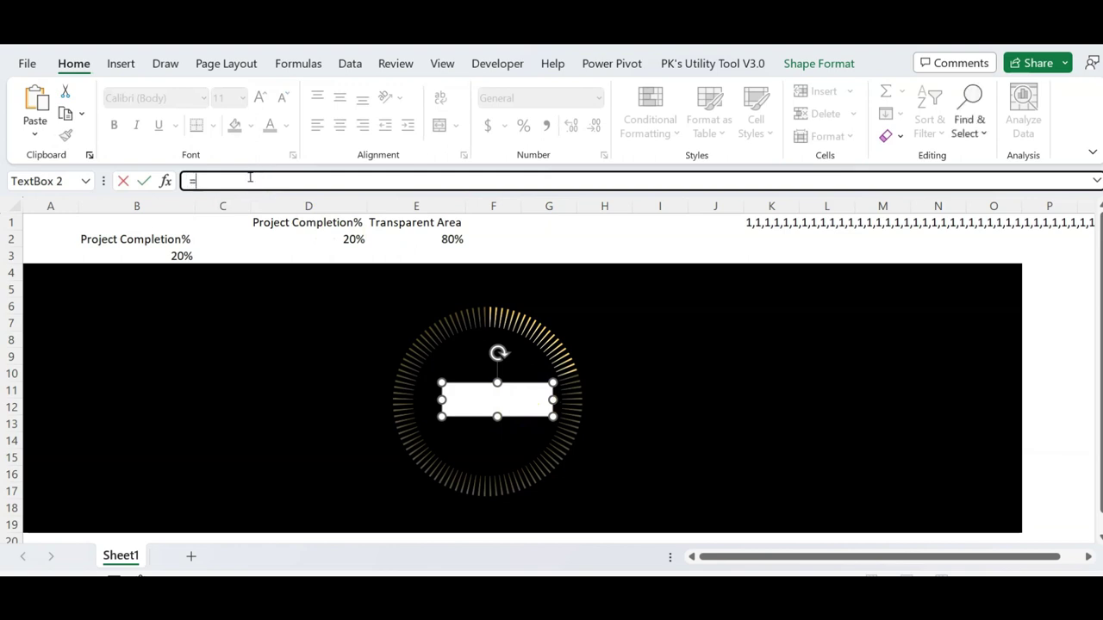
{"action": "left_click", "coordinate": [345, 237]}
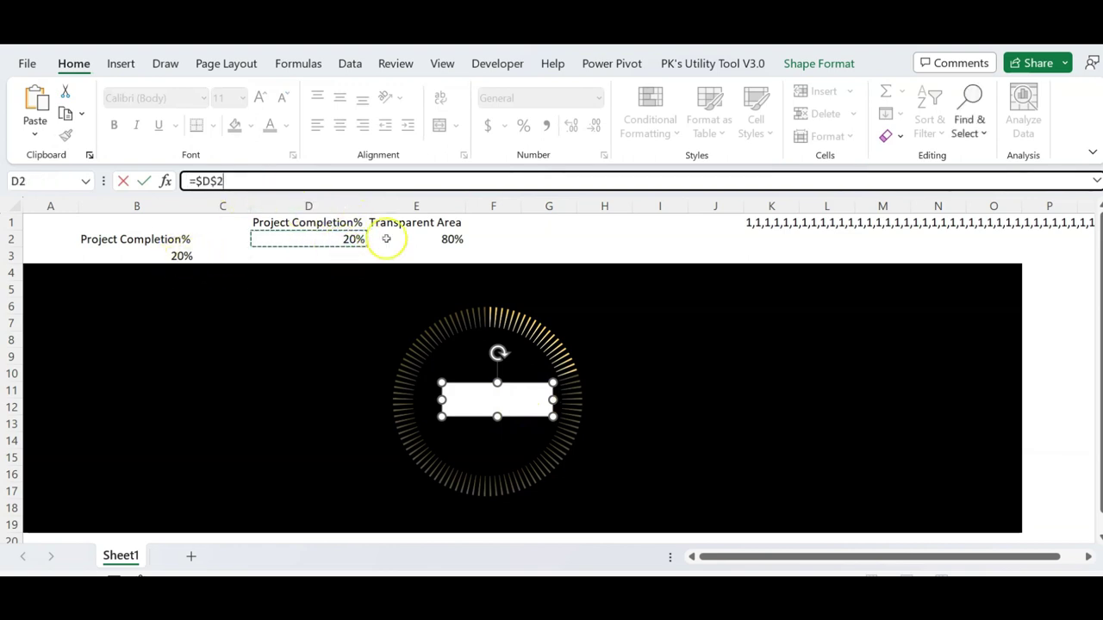
Commit the link, centre the 20% label, and remove the box's fill and outline.
{"action": "key", "text": "Return"}
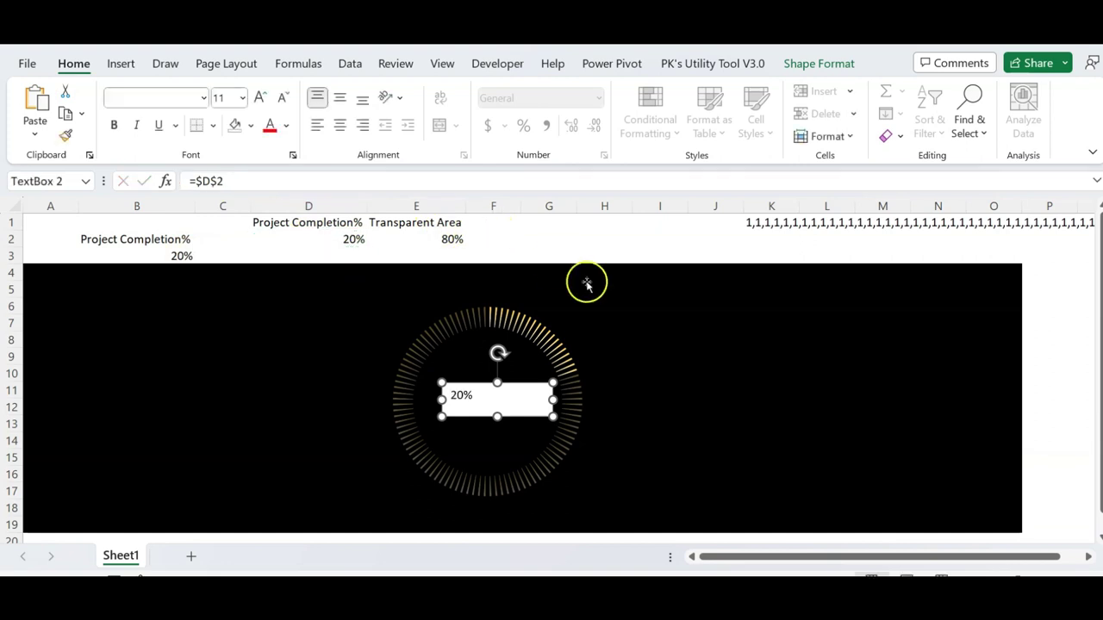
{"action": "left_click", "coordinate": [677, 362]}
{"action": "left_click", "coordinate": [495, 416]}
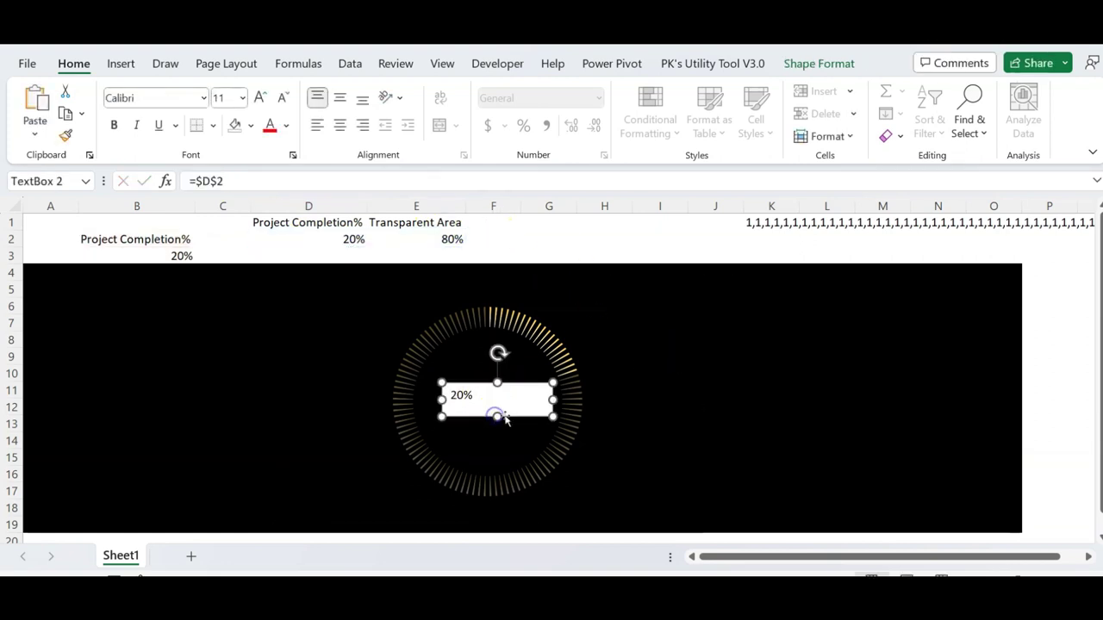
{"action": "left_click", "coordinate": [343, 125]}
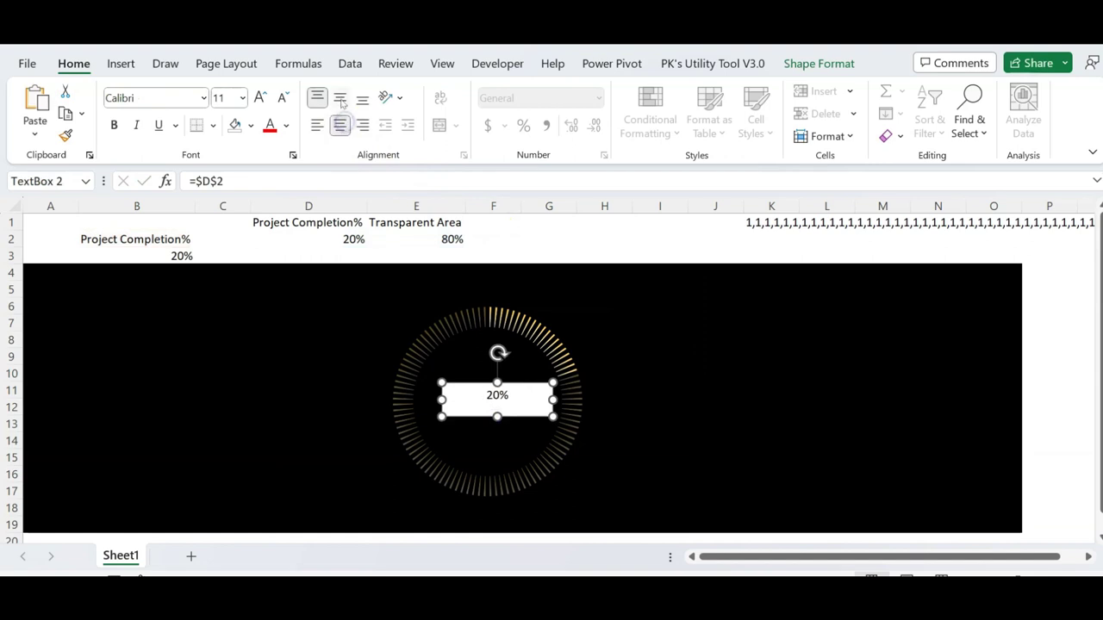
{"action": "left_click", "coordinate": [340, 99]}
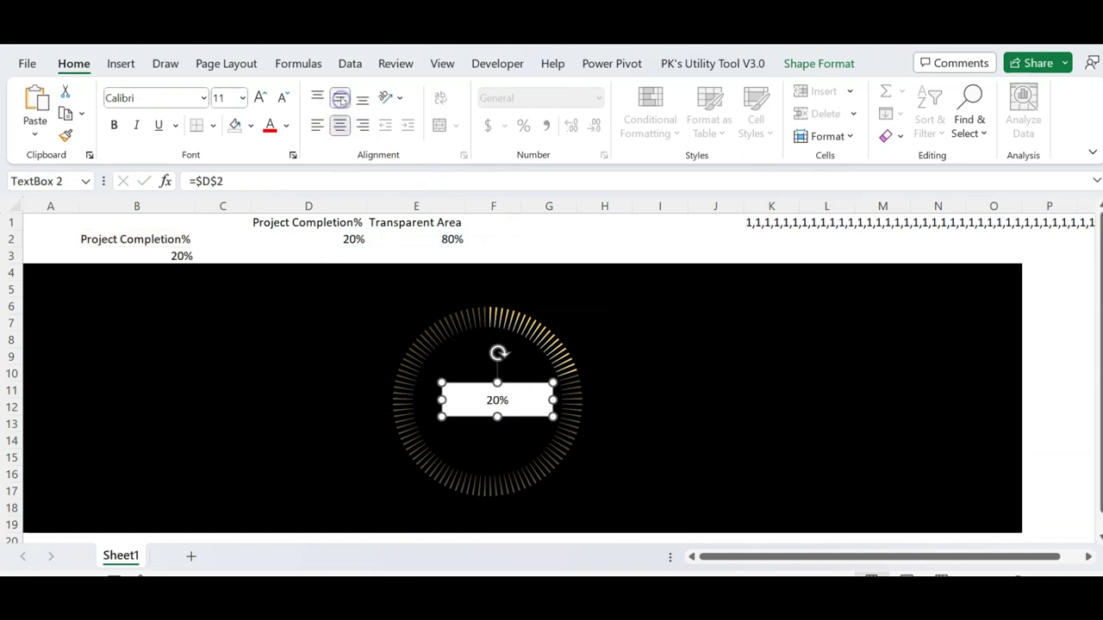
{"action": "left_click", "coordinate": [827, 63]}
{"action": "left_click", "coordinate": [477, 91]}
{"action": "left_click", "coordinate": [457, 311]}
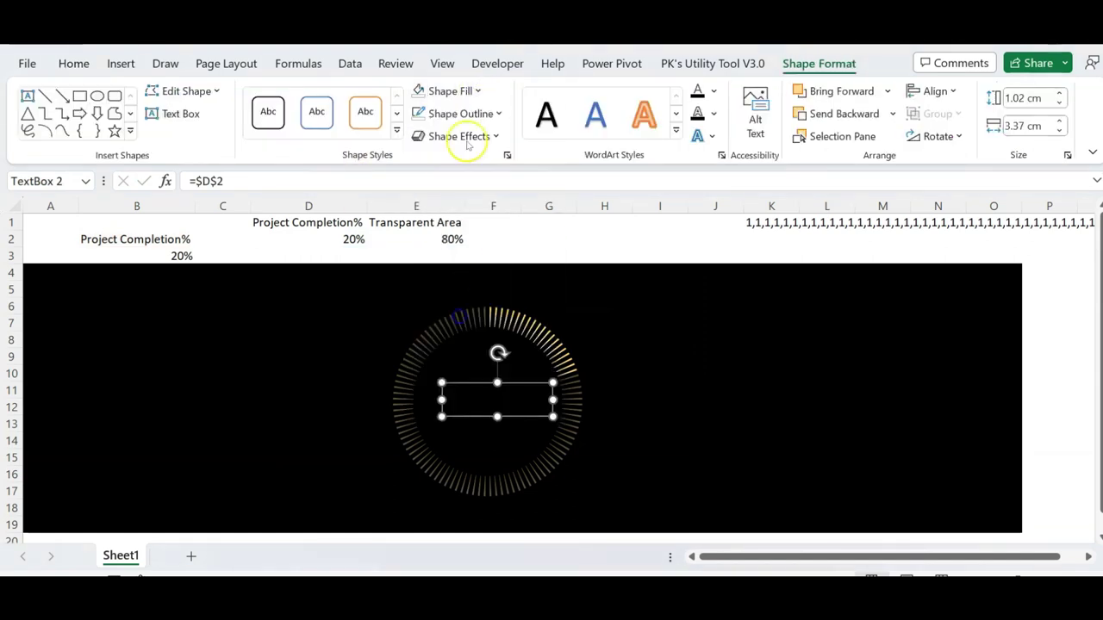
{"action": "left_click", "coordinate": [481, 113]}
{"action": "left_click", "coordinate": [468, 330]}
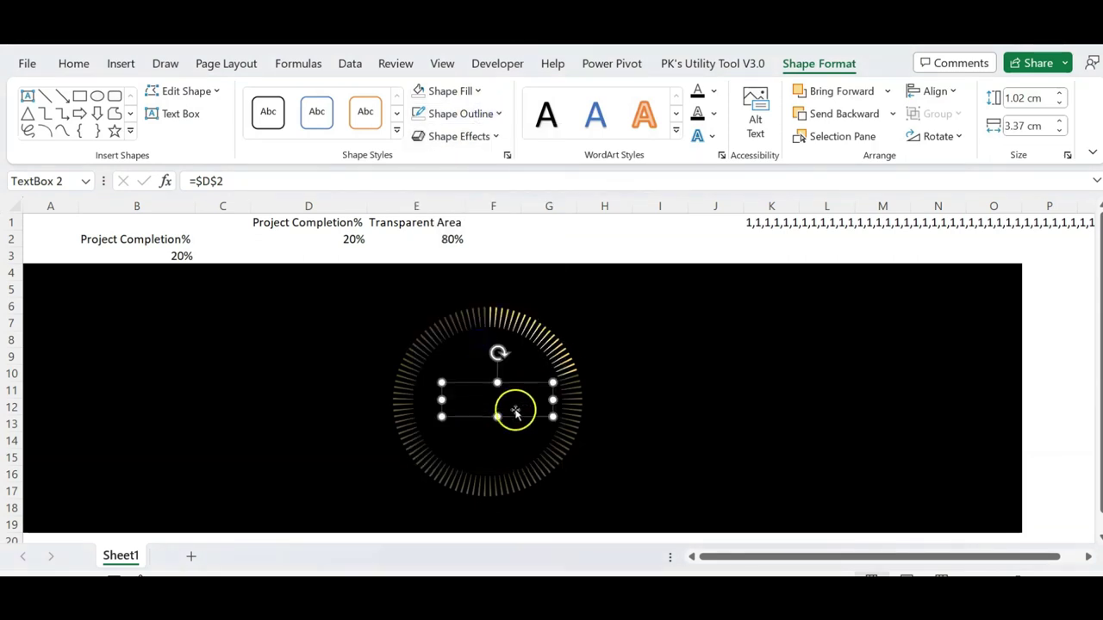
Make the 20% label text gold at font size 36.
{"action": "left_click", "coordinate": [714, 91]}
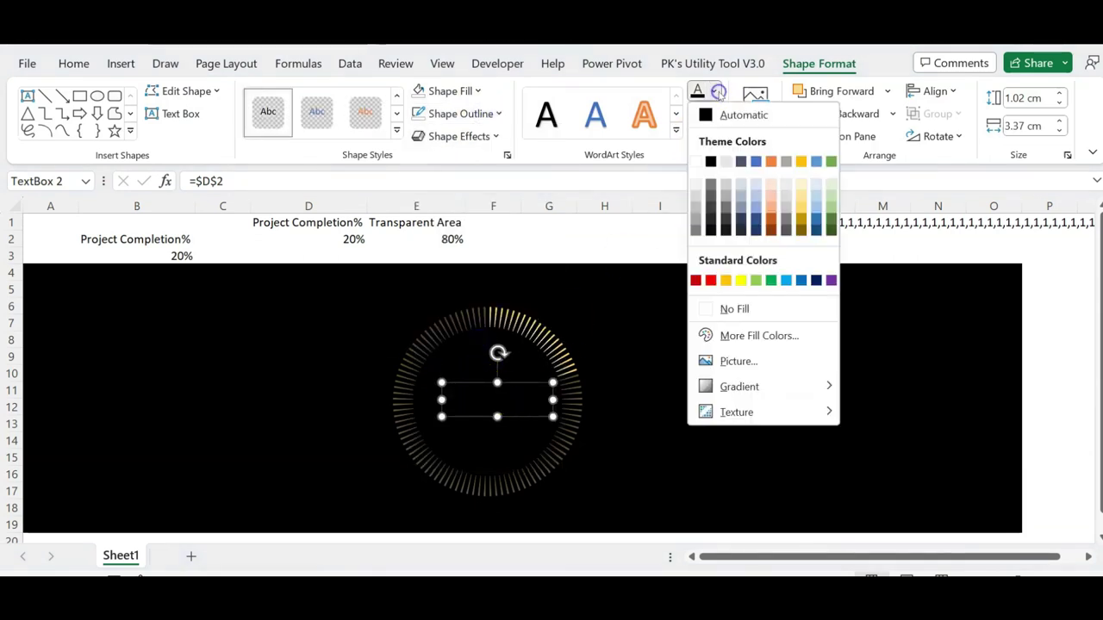
{"action": "left_click", "coordinate": [801, 163]}
{"action": "left_click", "coordinate": [73, 63]}
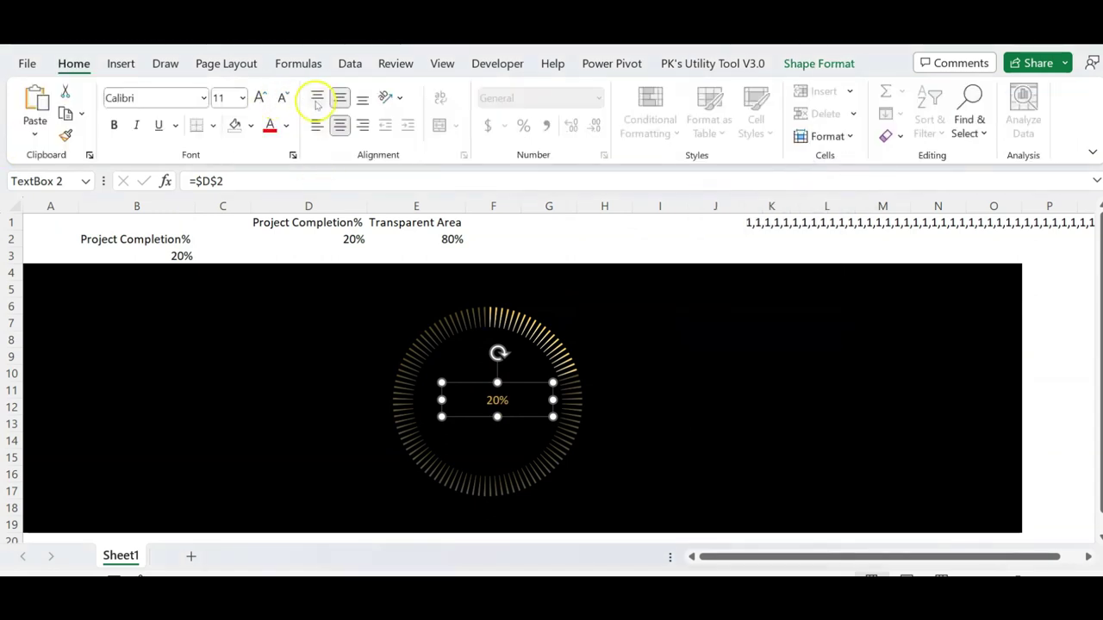
{"action": "left_click", "coordinate": [259, 100]}
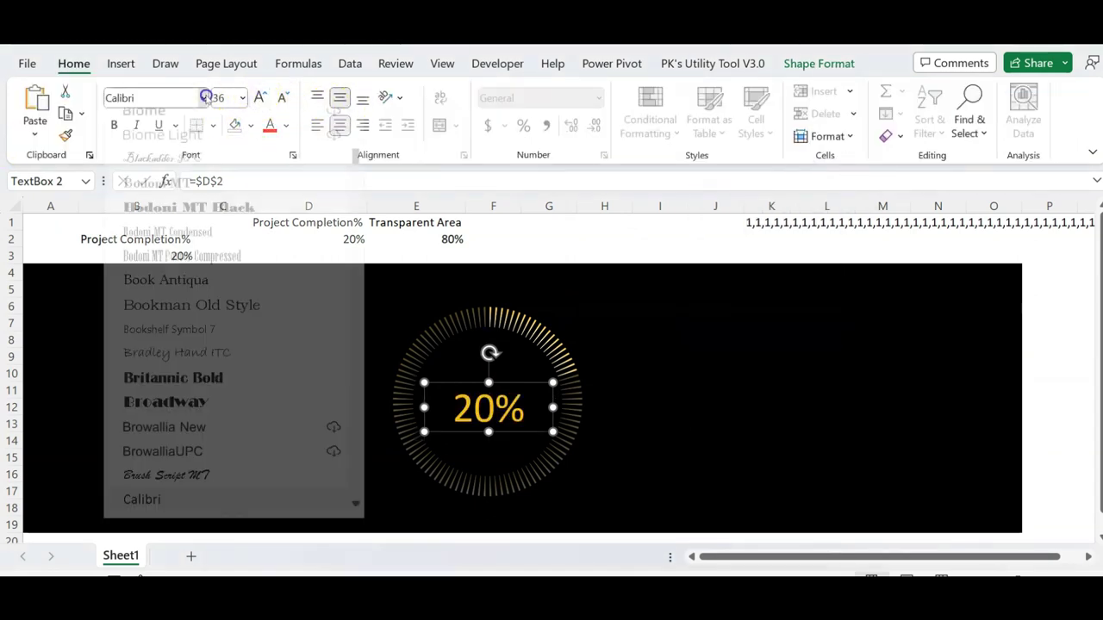
Switch the centre label to the Digital-7 font and enlarge it to size 40.
{"action": "left_click", "coordinate": [204, 97]}
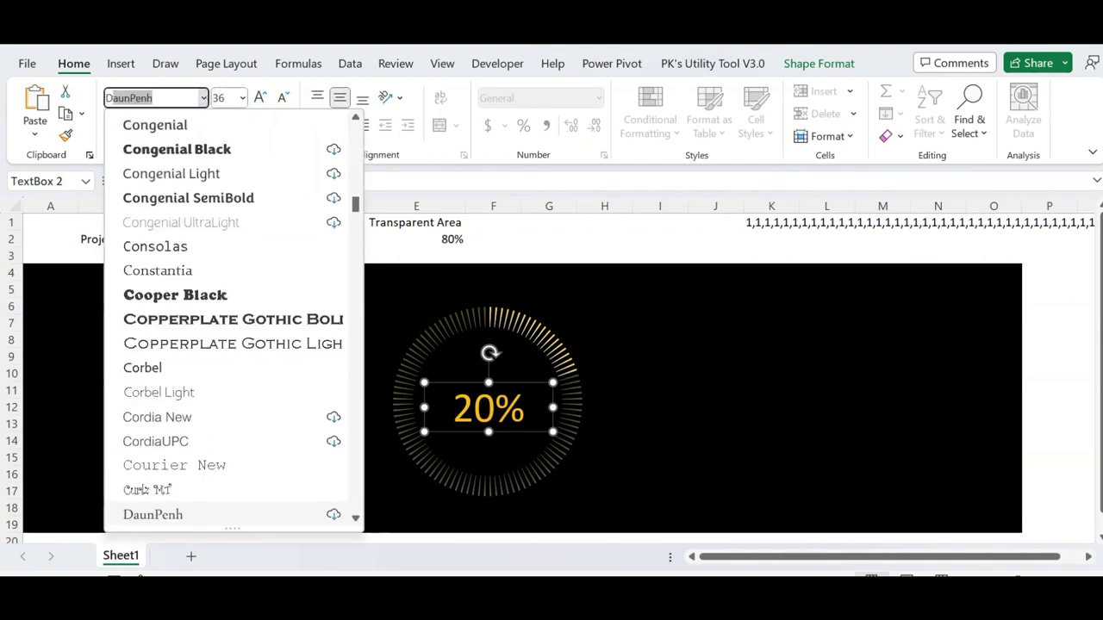
{"action": "type", "text": "Digital dream"}
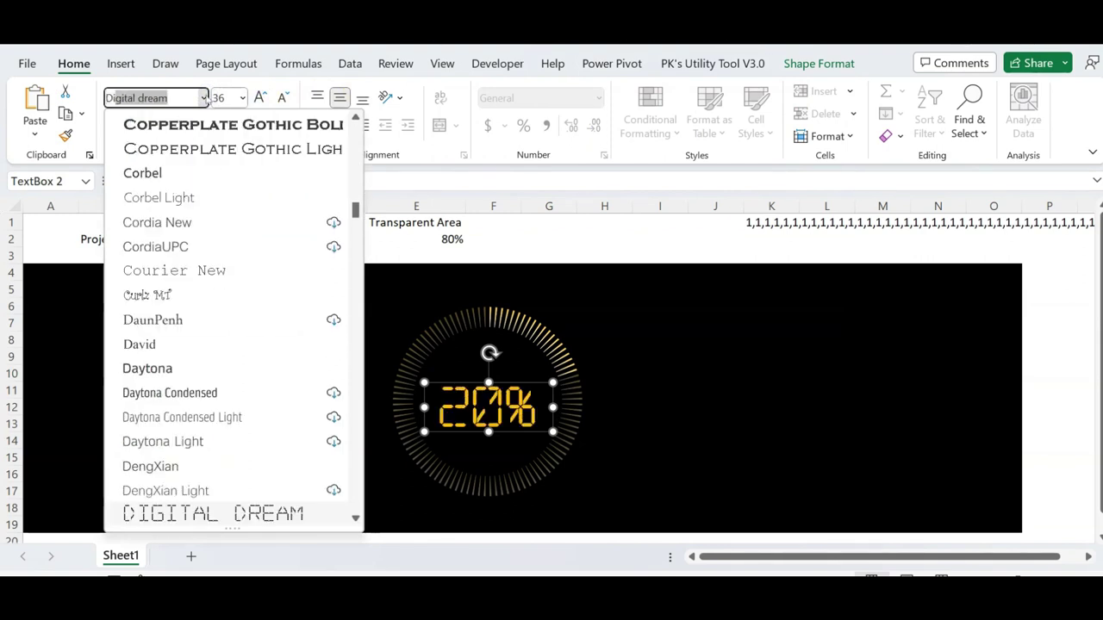
{"action": "left_click", "coordinate": [355, 518]}
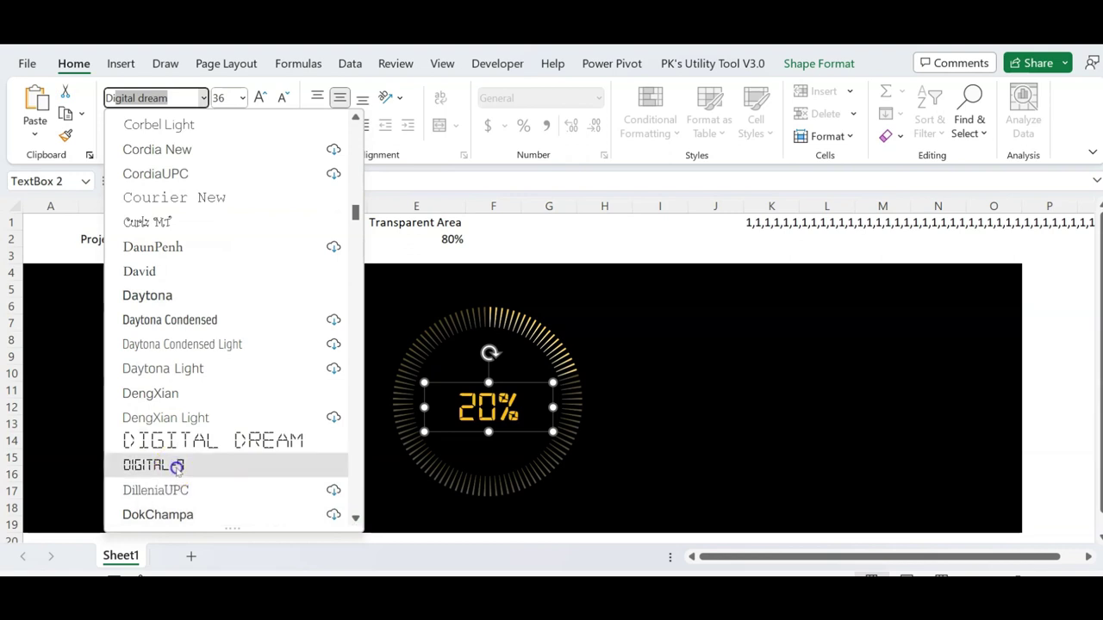
{"action": "left_click", "coordinate": [188, 466]}
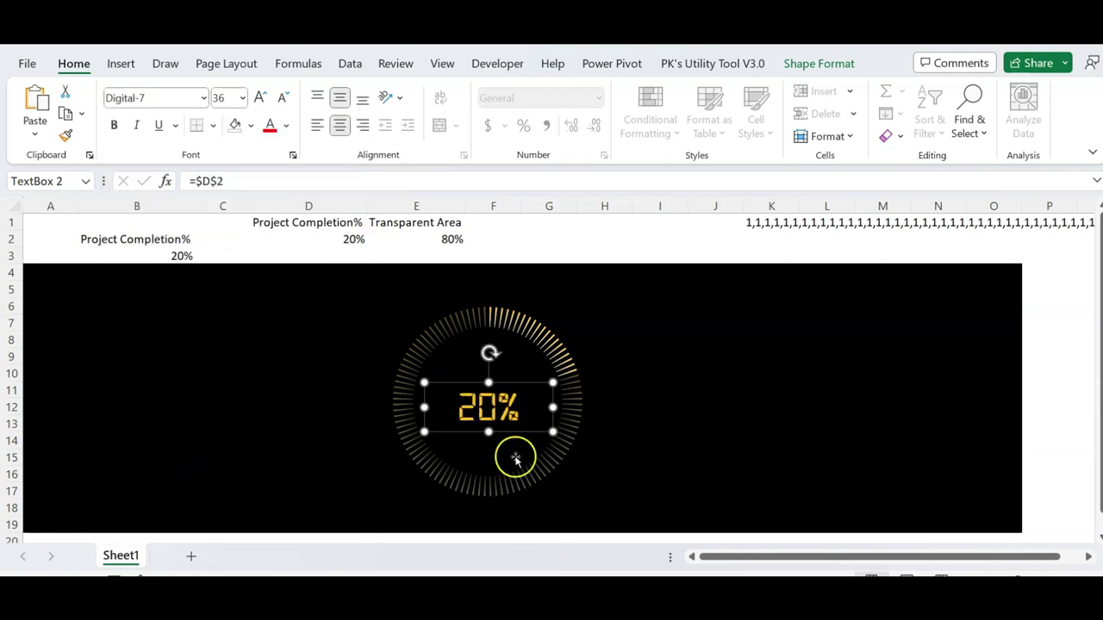
{"action": "left_click", "coordinate": [259, 98]}
{"action": "left_click", "coordinate": [259, 97]}
{"action": "left_click", "coordinate": [260, 97]}
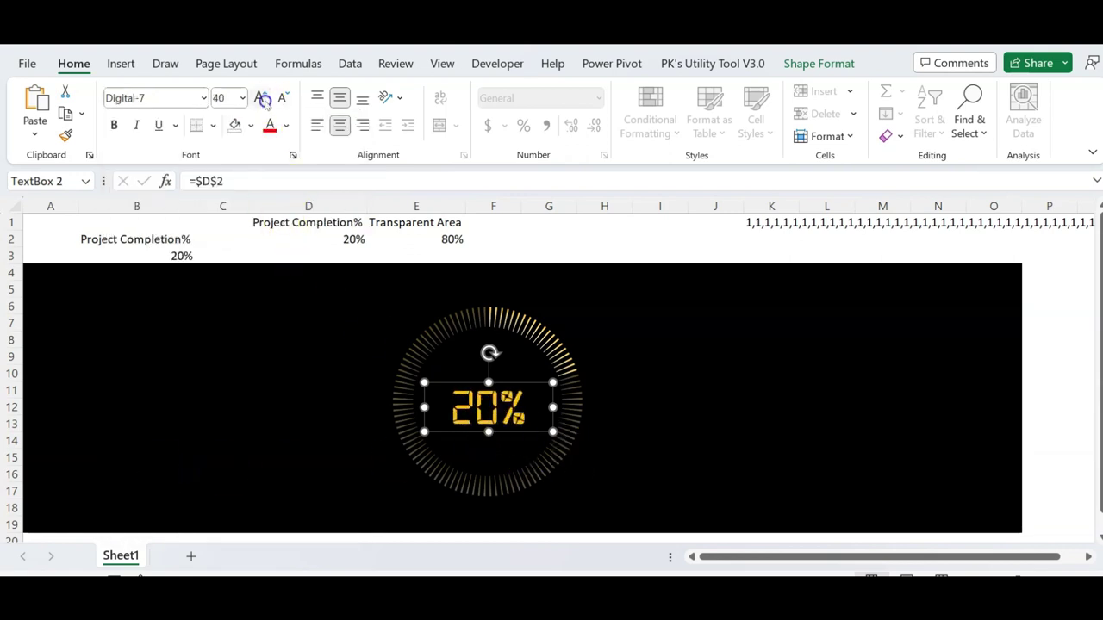
Download the Digital-7 font zip from 1001fonts' 238 Free Digital Fonts page, opening it when done.
{"action": "left_click", "coordinate": [751, 382]}
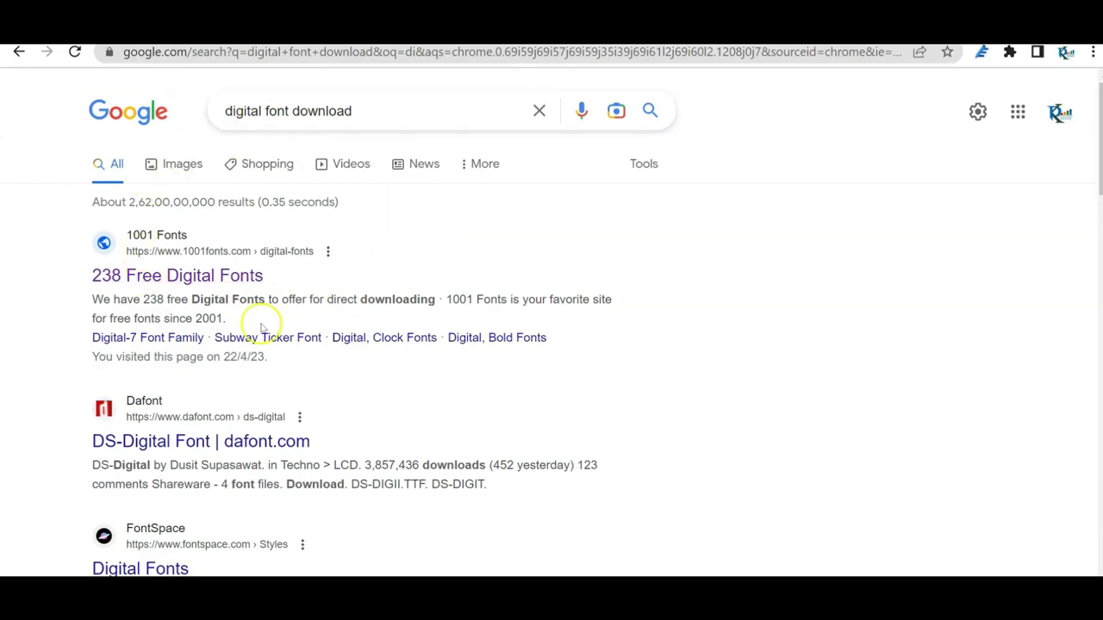
{"action": "left_click", "coordinate": [231, 277]}
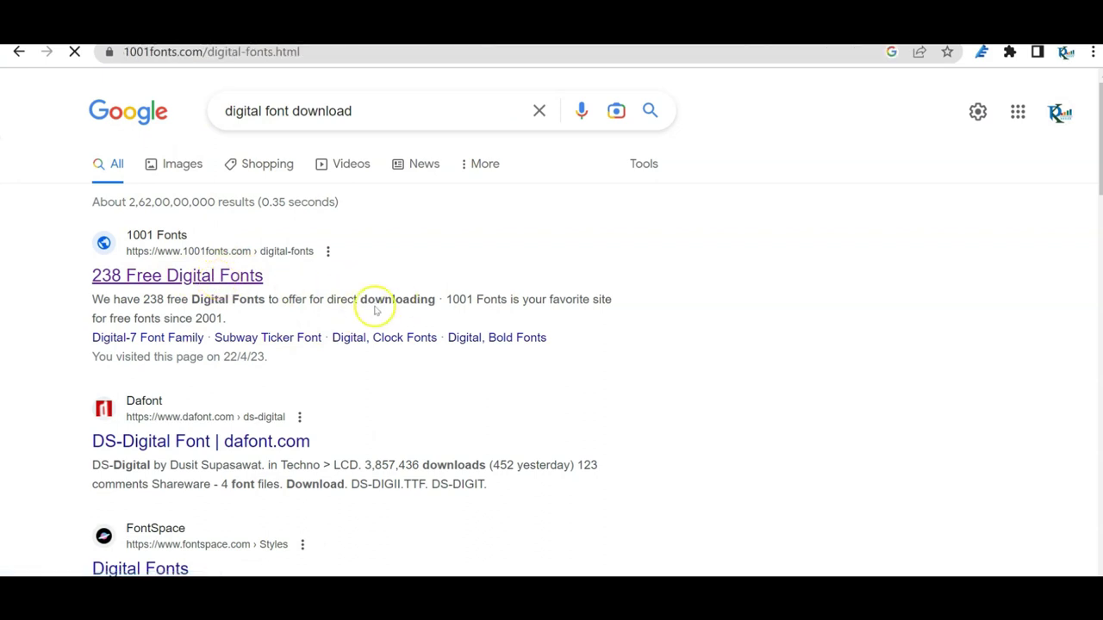
{"action": "scroll", "coordinate": [668, 345], "scroll_direction": "down", "scroll_amount": 3}
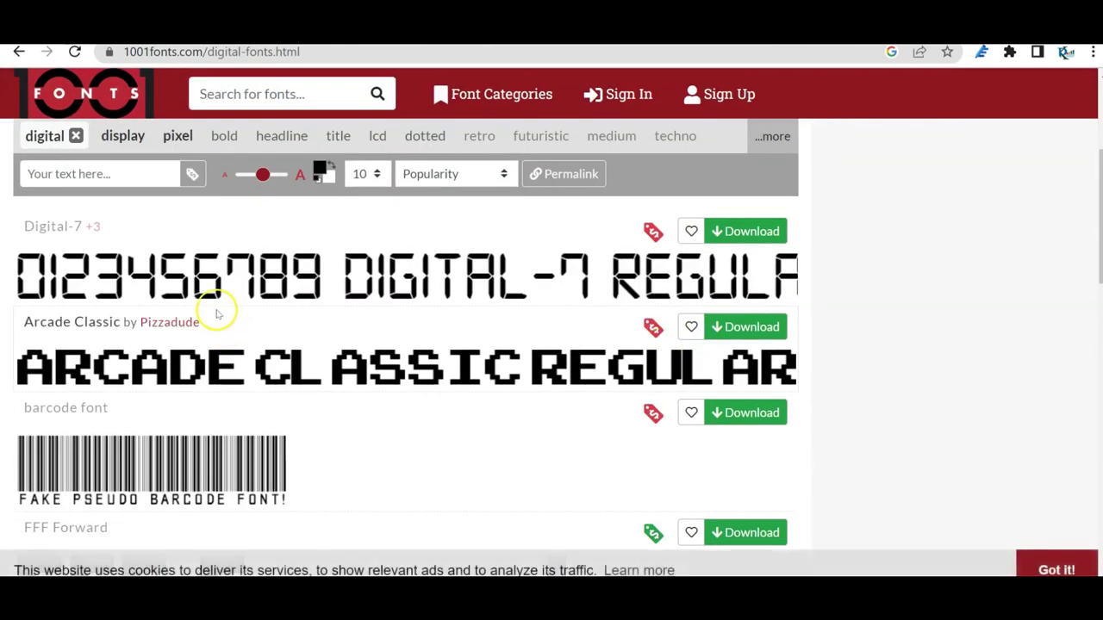
{"action": "left_click", "coordinate": [748, 228]}
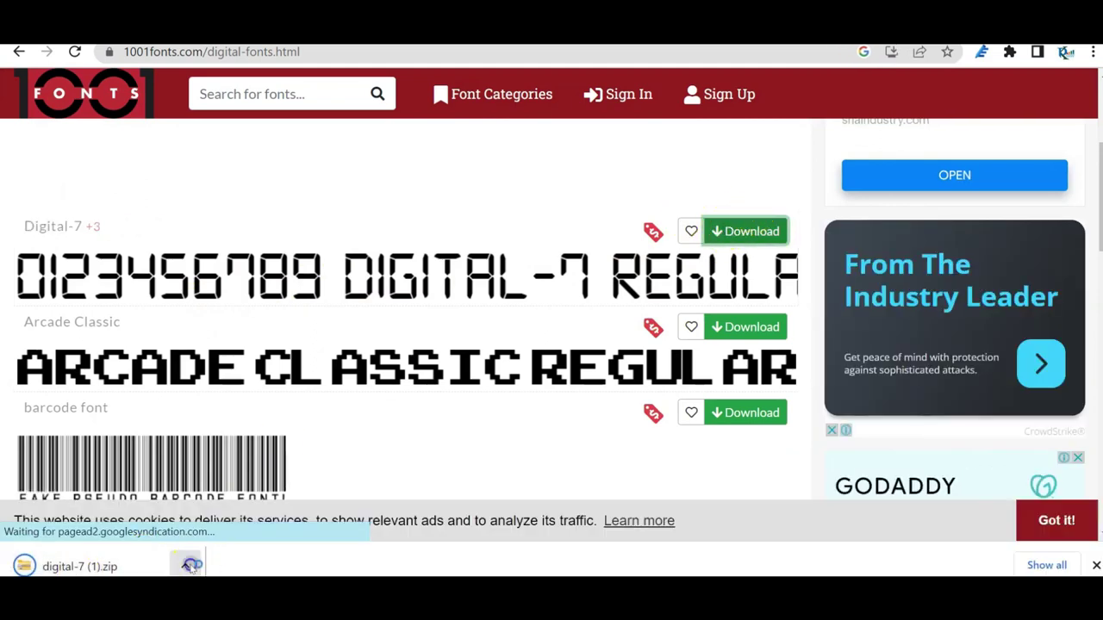
{"action": "left_click", "coordinate": [191, 566]}
{"action": "left_click", "coordinate": [246, 426]}
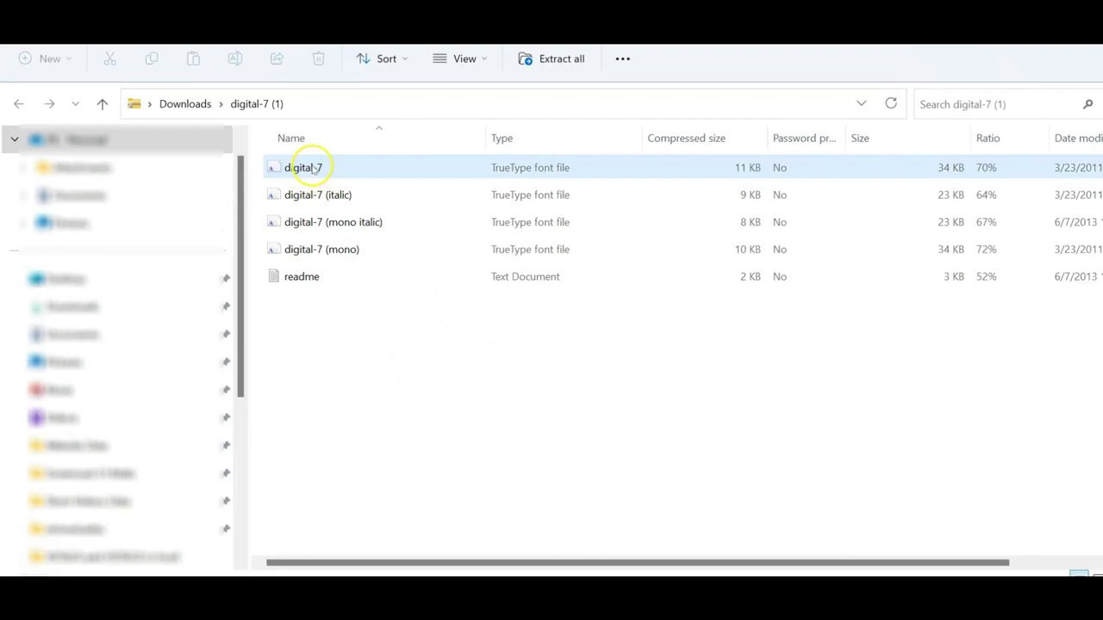
Install the Digital-7 TrueType font from its file preview, then close the preview.
{"action": "double_click", "coordinate": [313, 169]}
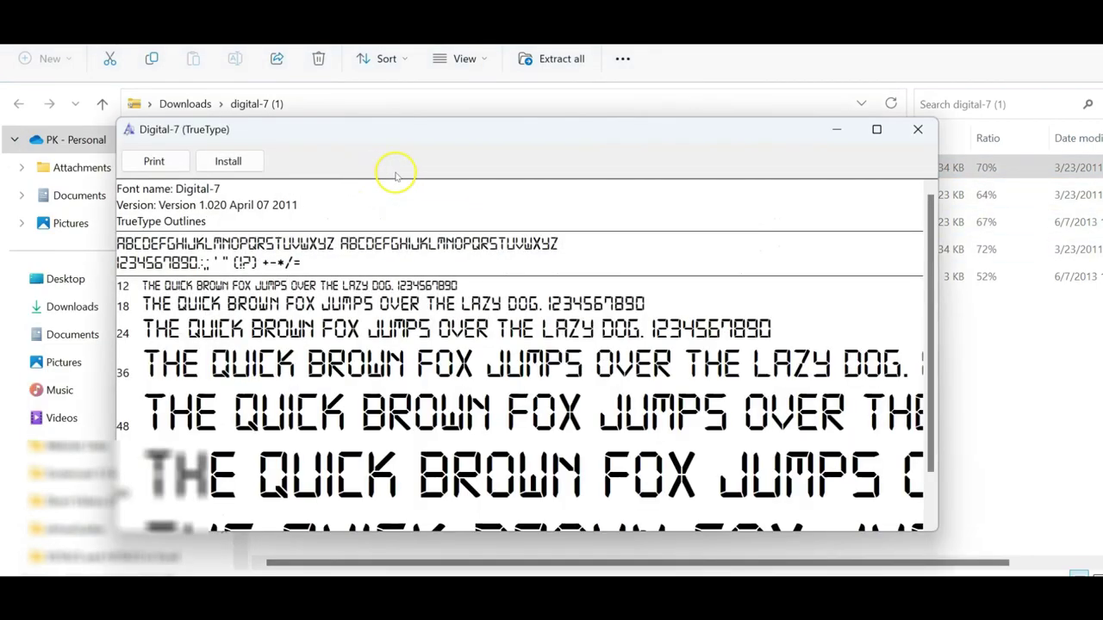
{"action": "left_click_drag", "start_coordinate": [516, 135], "coordinate": [547, 101]}
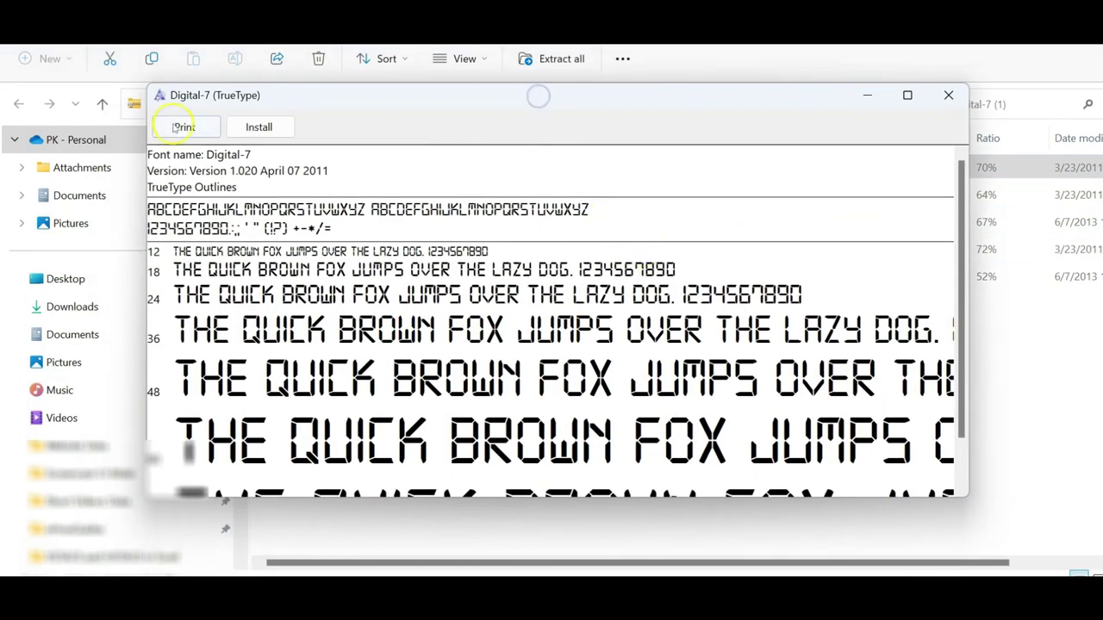
{"action": "left_click", "coordinate": [246, 130]}
{"action": "left_click", "coordinate": [948, 95]}
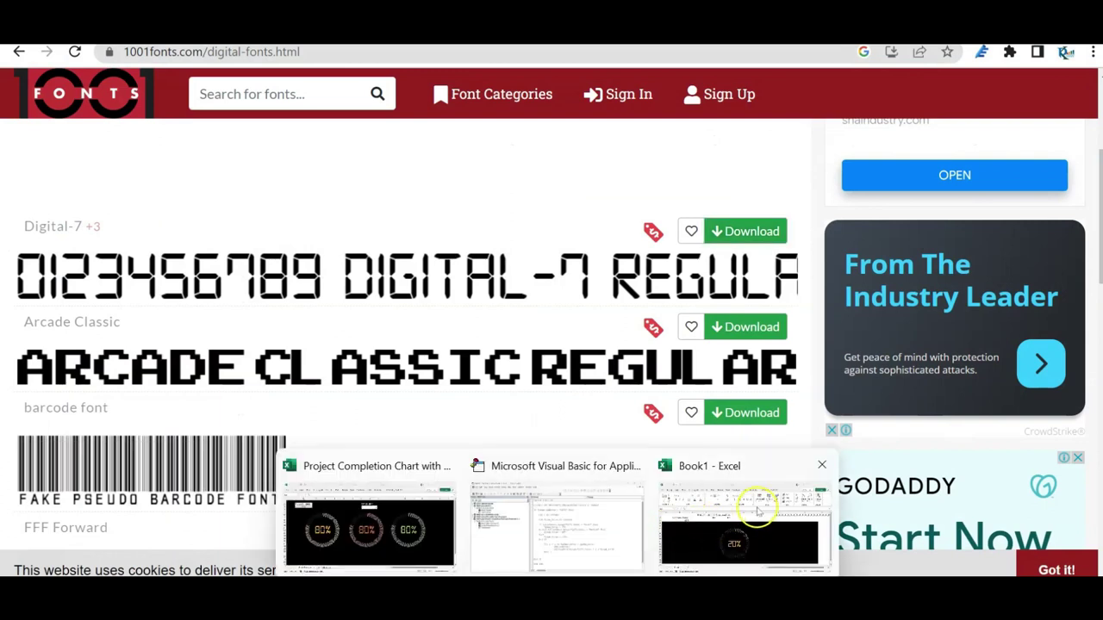
Back in Excel, confirm Digital-7 is in the font list and check the label and chart selections.
{"action": "left_click", "coordinate": [751, 505]}
{"action": "left_click", "coordinate": [204, 99]}
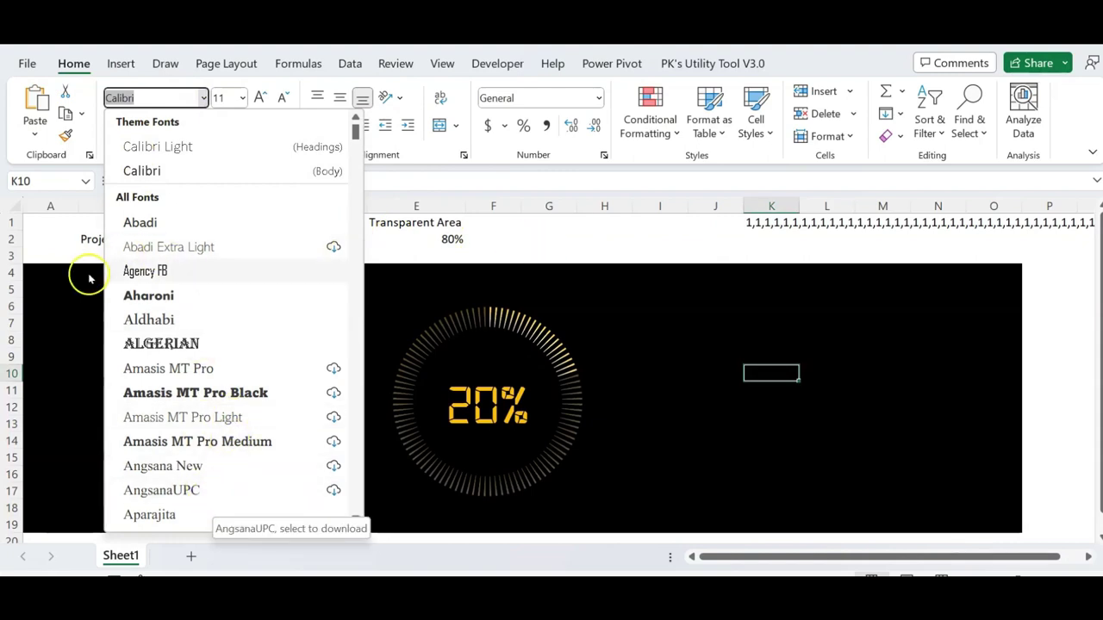
{"action": "left_click", "coordinate": [775, 344]}
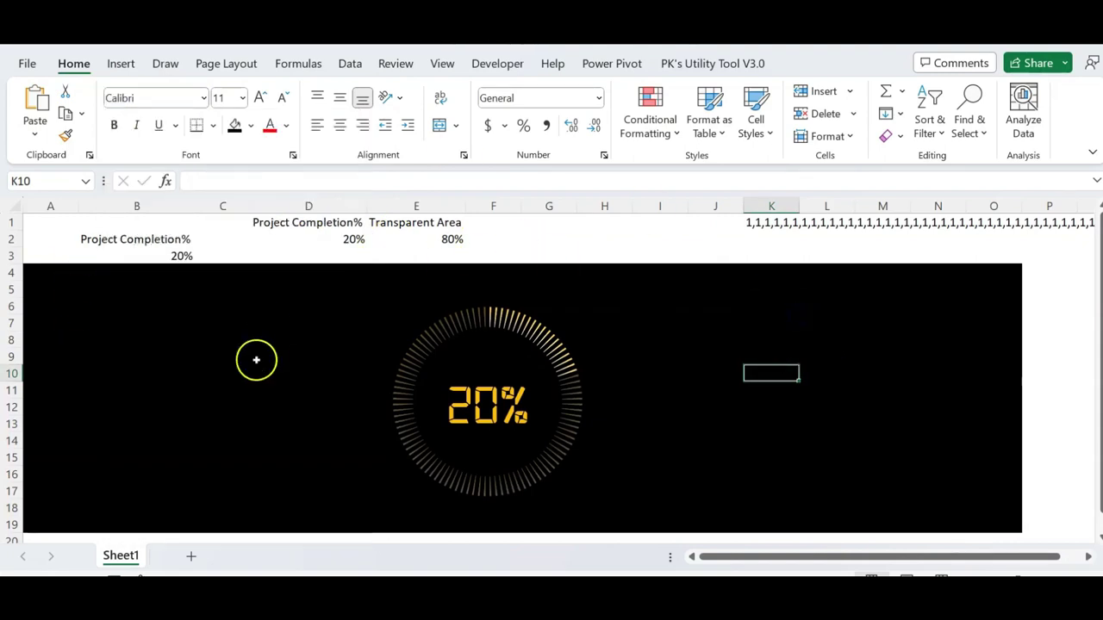
{"action": "left_click", "coordinate": [511, 415]}
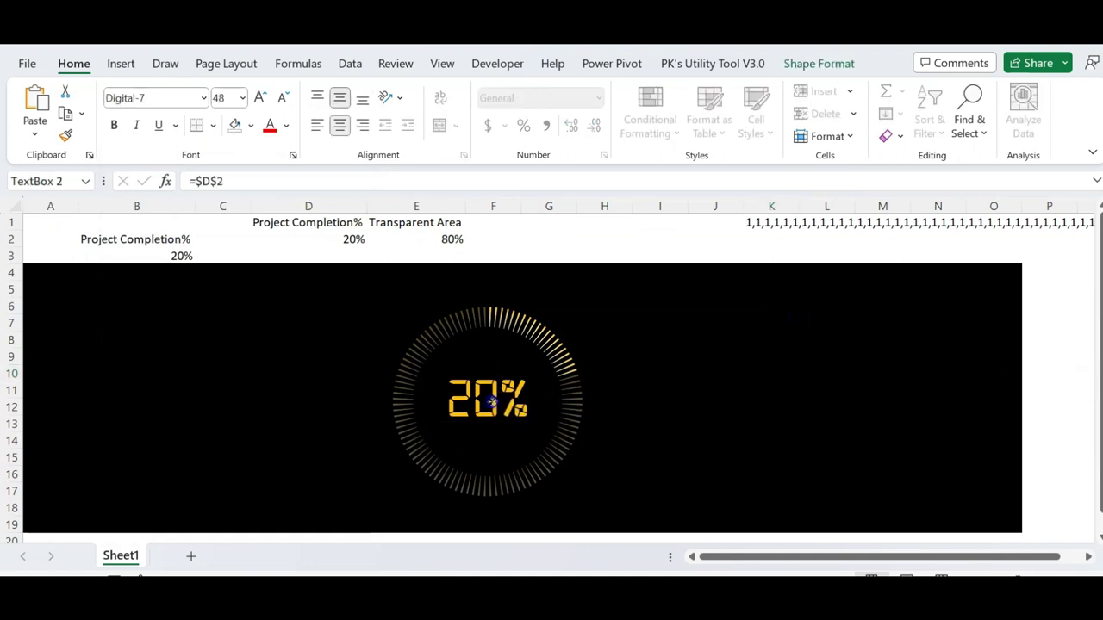
{"action": "left_click", "coordinate": [736, 389]}
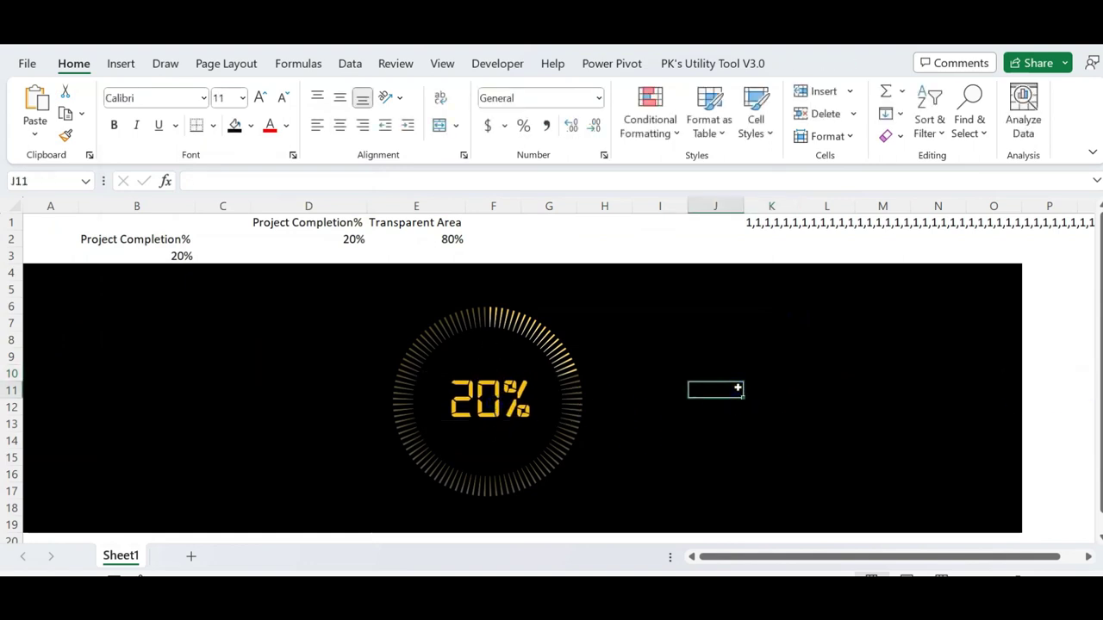
{"action": "left_click", "coordinate": [305, 298]}
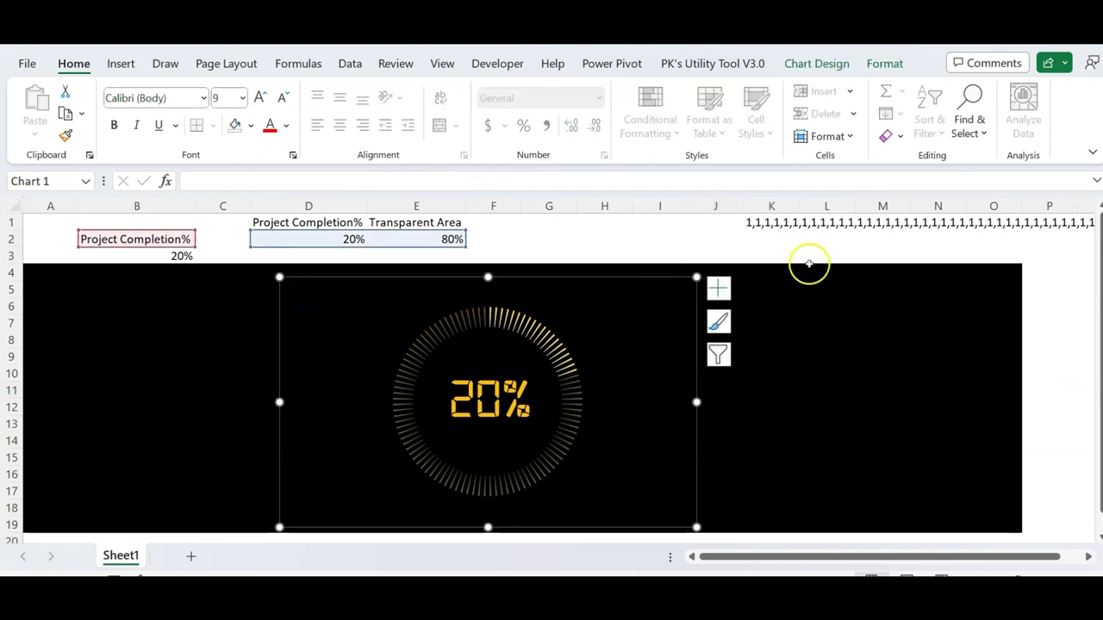
{"action": "left_click", "coordinate": [773, 224]}
{"action": "left_click", "coordinate": [750, 268]}
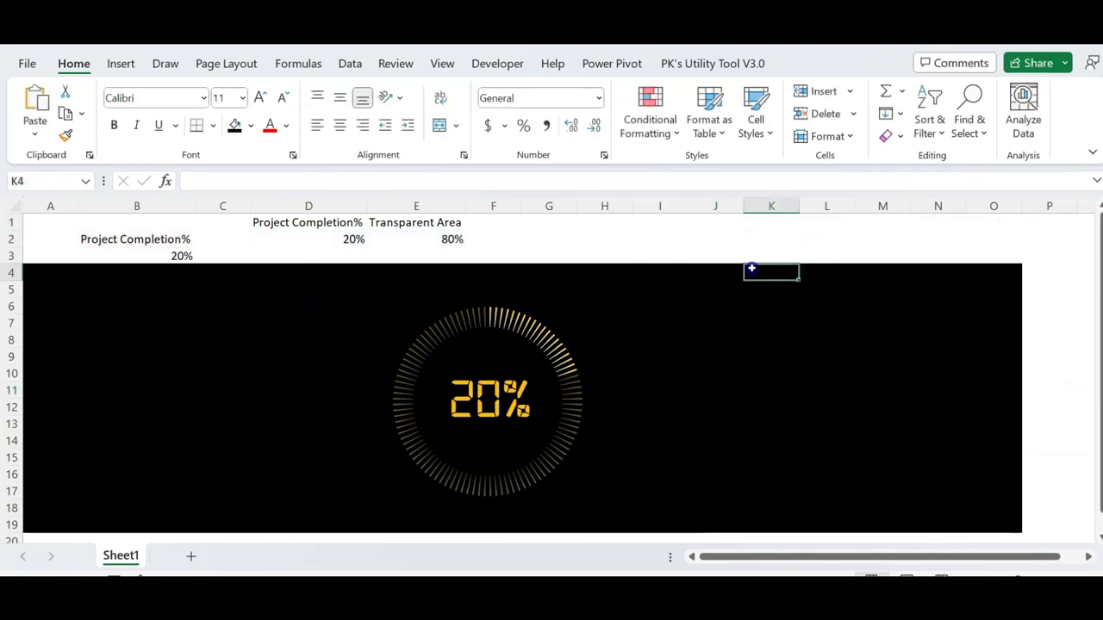
Select the 20% label together with the ring chart and group them.
{"action": "left_click", "coordinate": [554, 347]}
{"action": "left_click", "coordinate": [555, 345], "text": "ctrl"}
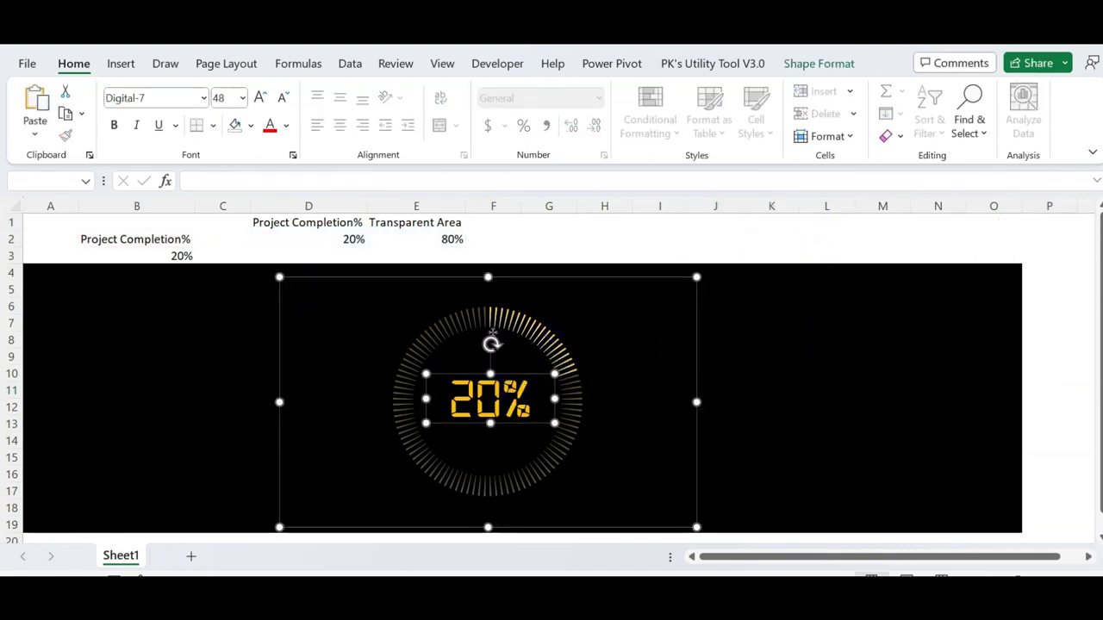
{"action": "right_click", "coordinate": [572, 278]}
{"action": "mouse_move", "coordinate": [695, 364]}
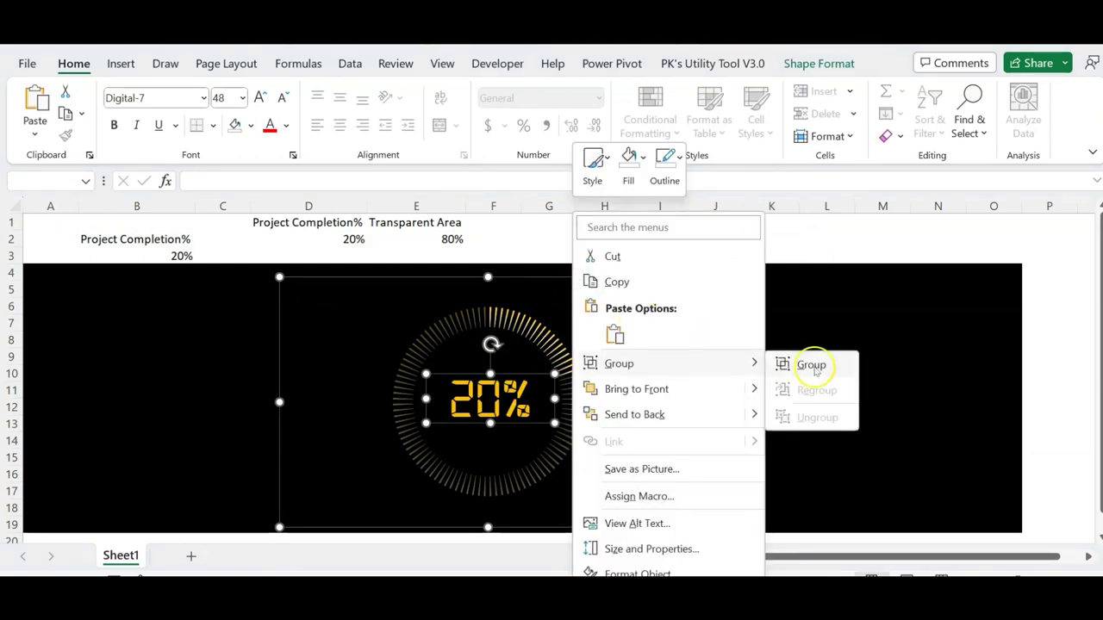
{"action": "left_click", "coordinate": [815, 369]}
{"action": "left_click", "coordinate": [770, 356]}
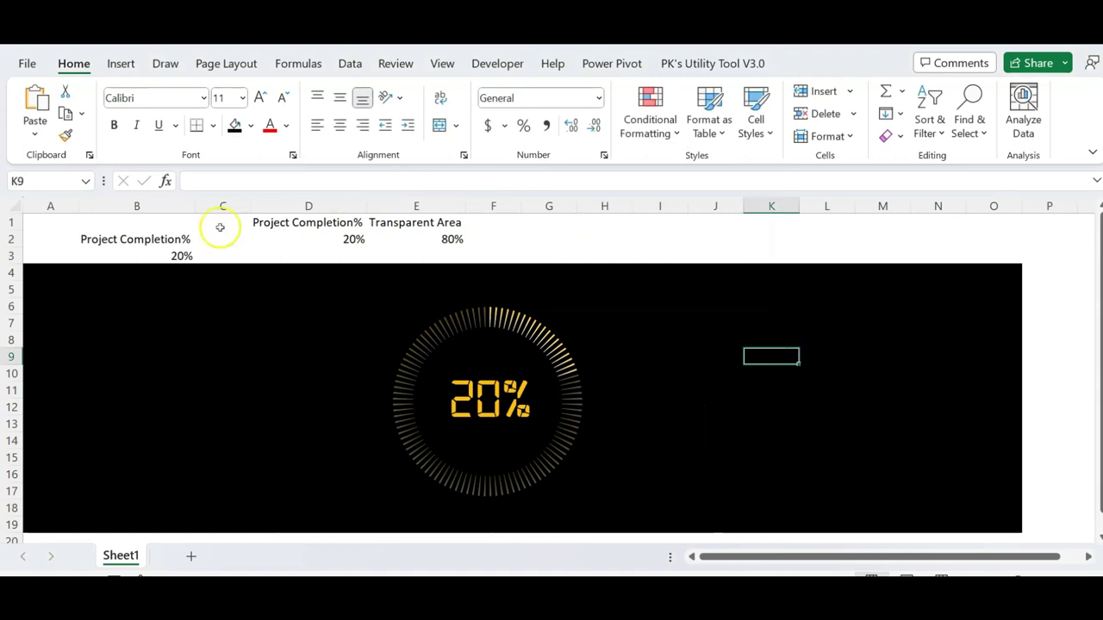
{"action": "left_click", "coordinate": [366, 237]}
Open the Visual Basic editor and the code window for Book1's Sheet1.
{"action": "left_click", "coordinate": [756, 253]}
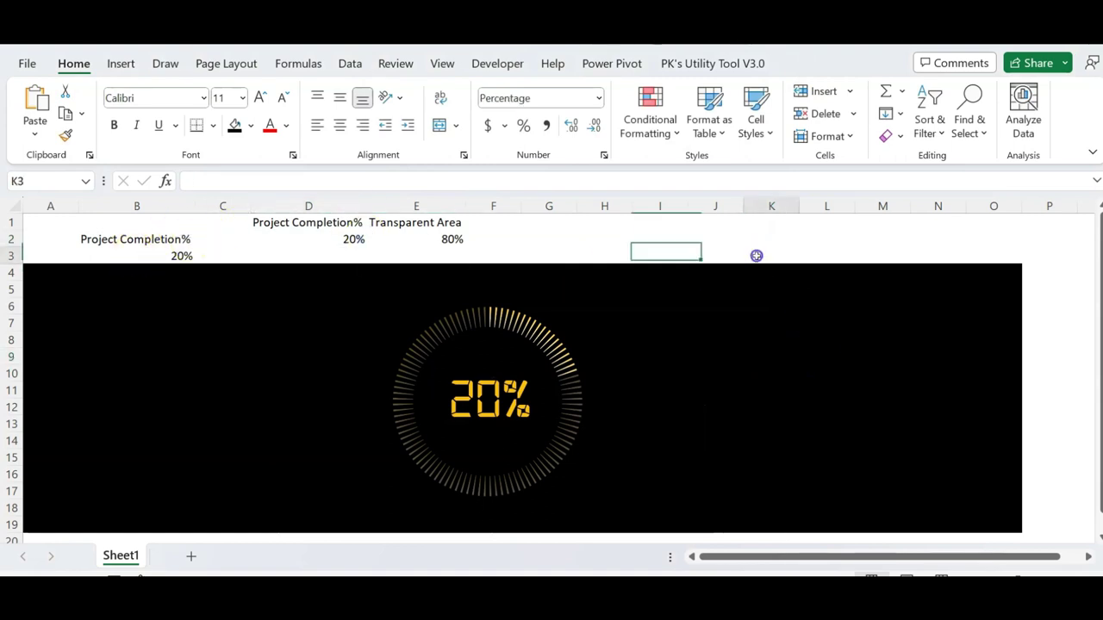
{"action": "left_click", "coordinate": [499, 63]}
{"action": "left_click", "coordinate": [33, 110]}
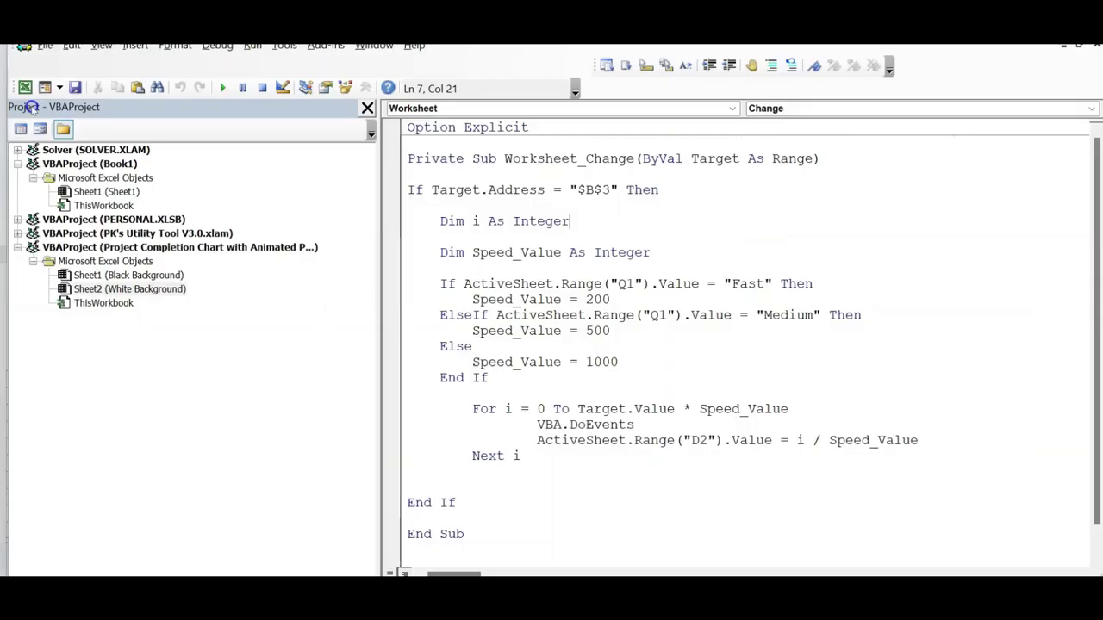
{"action": "left_click_drag", "start_coordinate": [409, 155], "coordinate": [530, 534]}
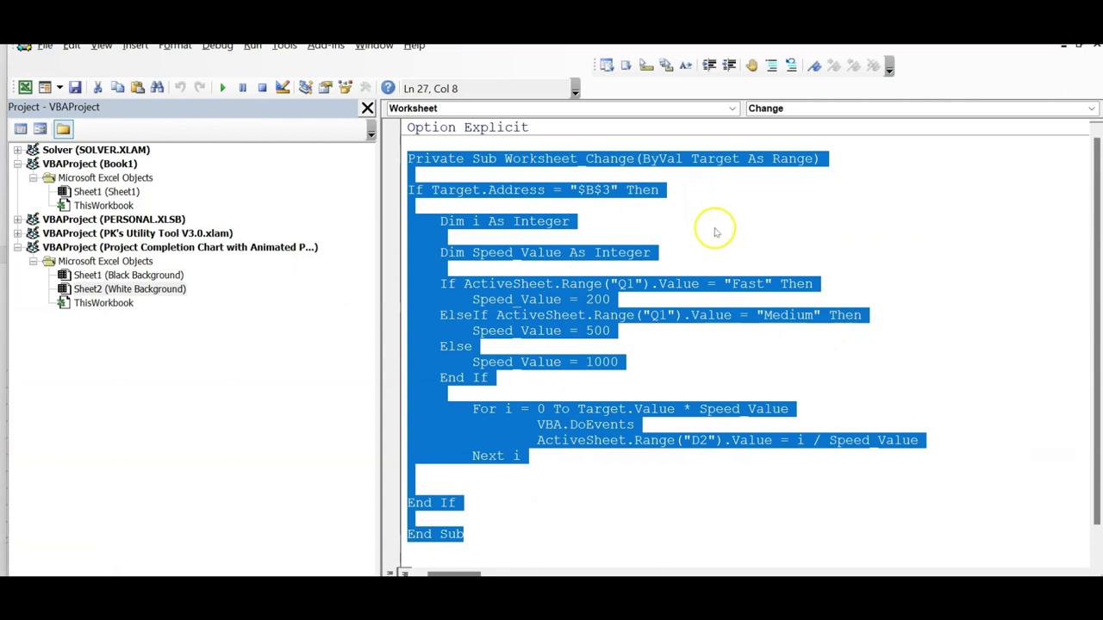
{"action": "key", "text": "ctrl+shift+End"}
{"action": "key", "text": "ctrl+c"}
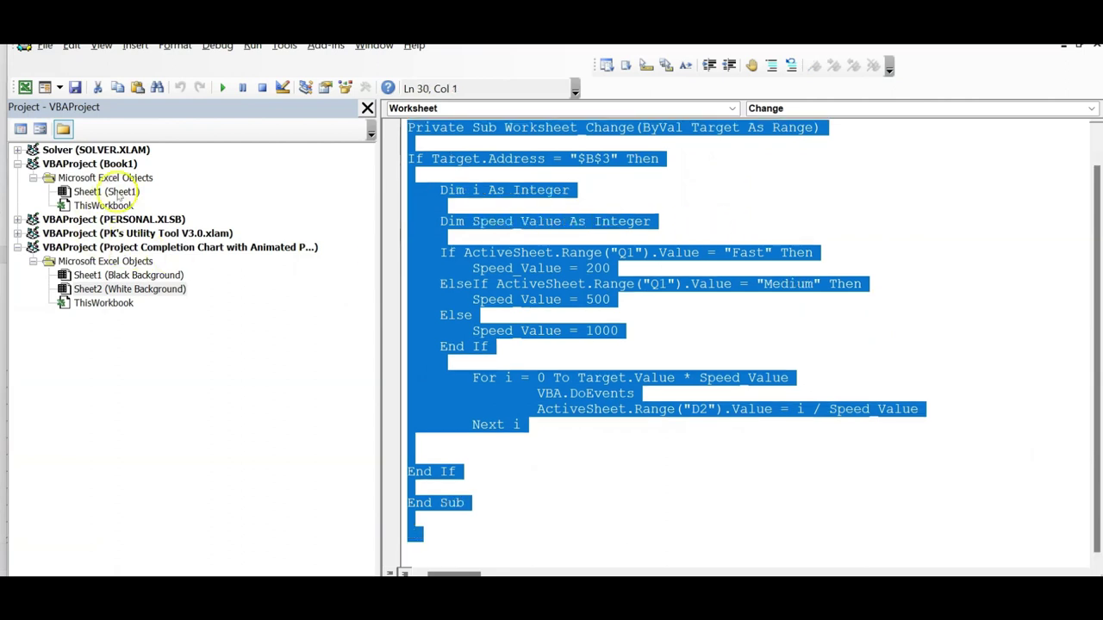
{"action": "left_click", "coordinate": [102, 191]}
{"action": "left_click", "coordinate": [113, 164]}
{"action": "left_click", "coordinate": [107, 178]}
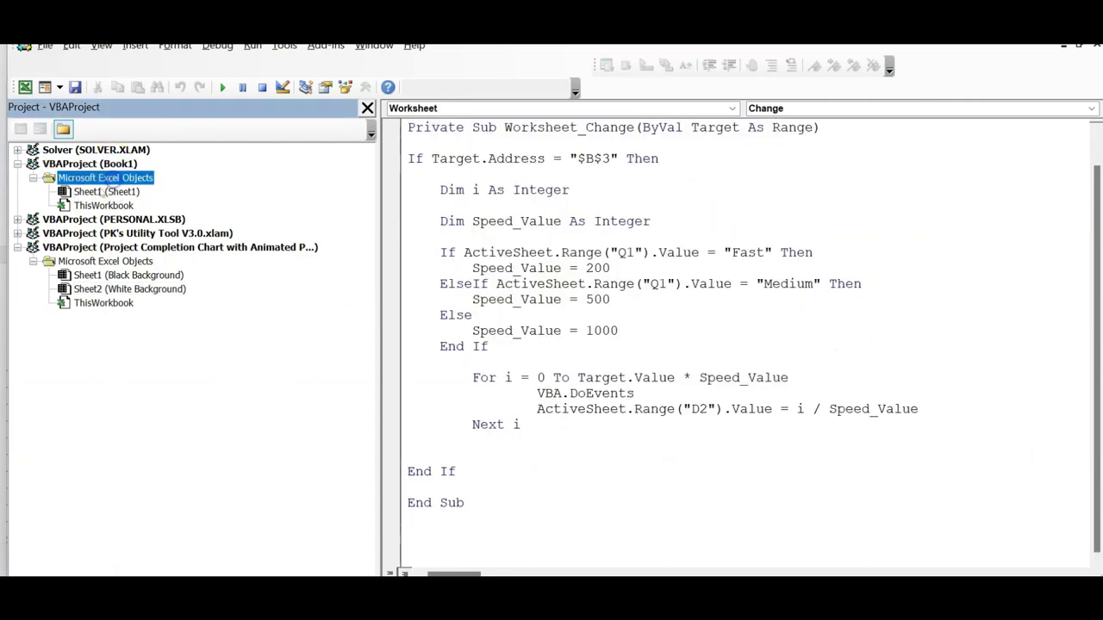
{"action": "double_click", "coordinate": [102, 191]}
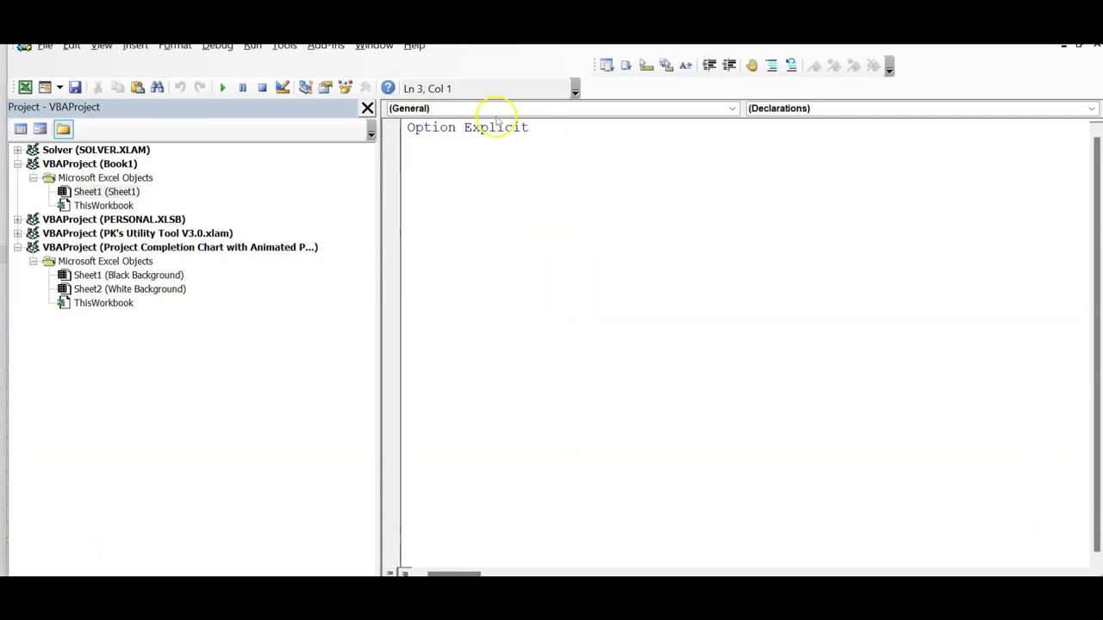
Add a Worksheet Change handler, delete the SelectionChange stub, and paste in the animation code.
{"action": "left_click", "coordinate": [541, 108]}
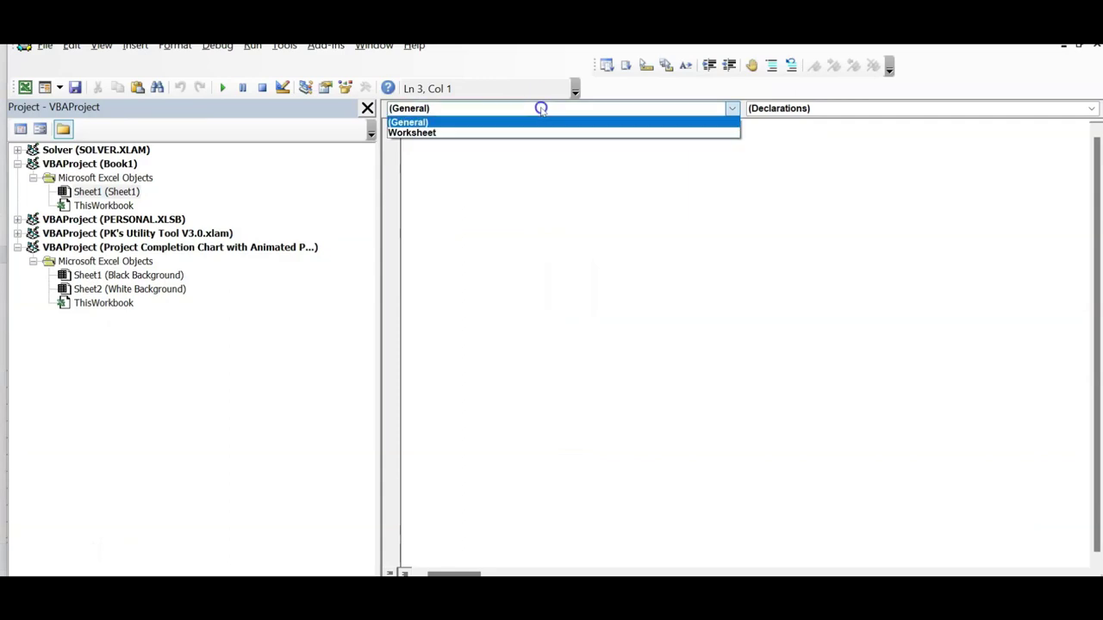
{"action": "left_click", "coordinate": [419, 134]}
{"action": "left_click", "coordinate": [841, 108]}
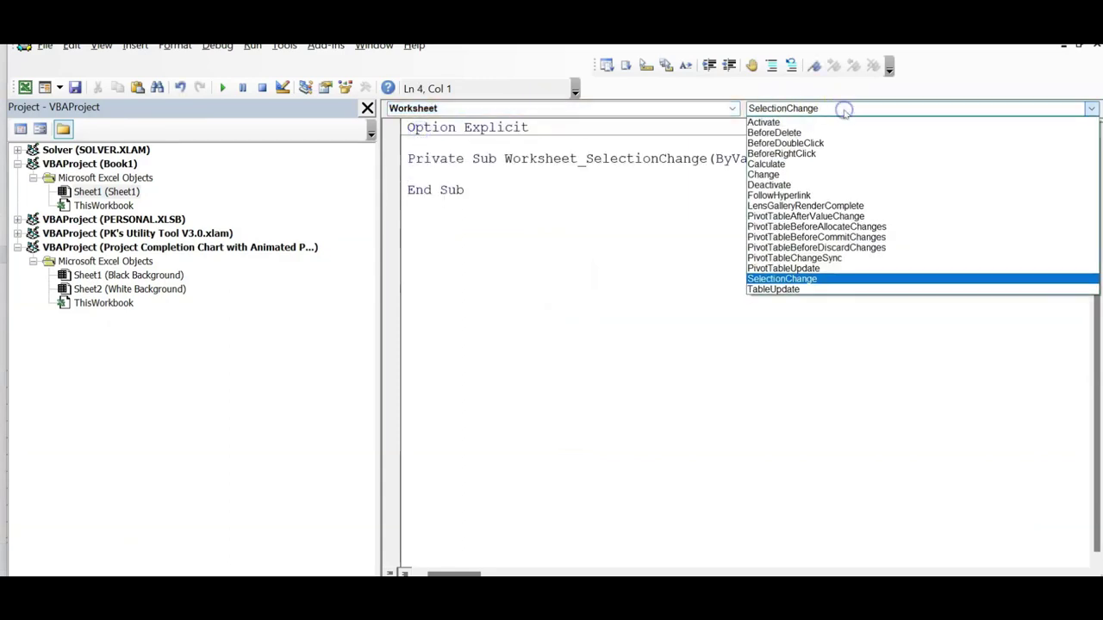
{"action": "left_click", "coordinate": [798, 175]}
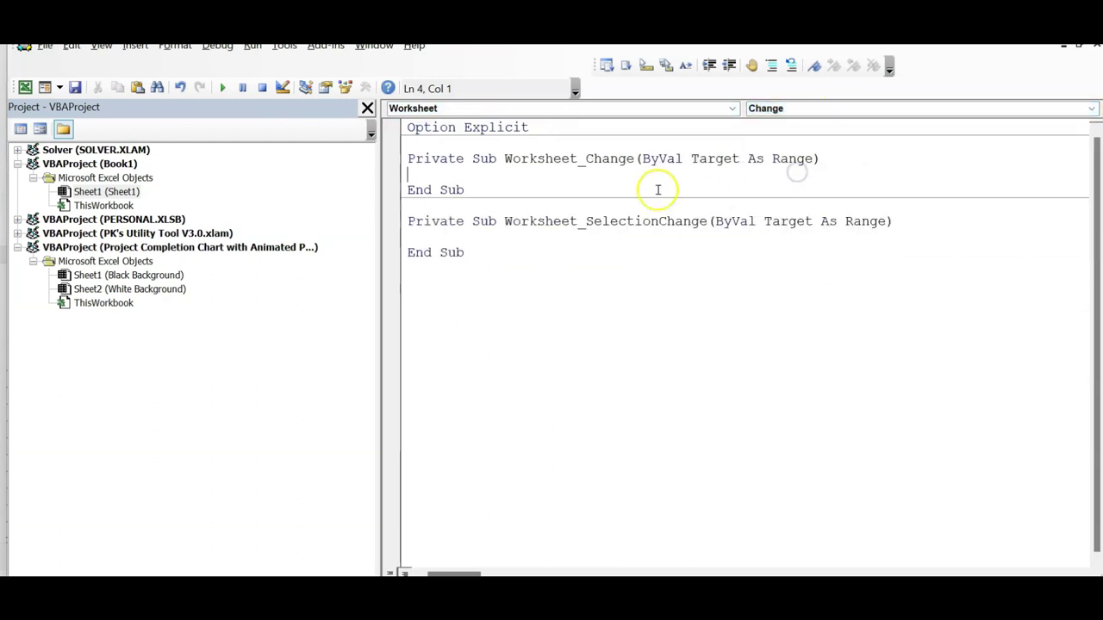
{"action": "left_click_drag", "start_coordinate": [466, 252], "coordinate": [402, 225]}
{"action": "key", "text": "Delete"}
{"action": "left_click", "coordinate": [473, 169]}
{"action": "key", "text": "Return"}
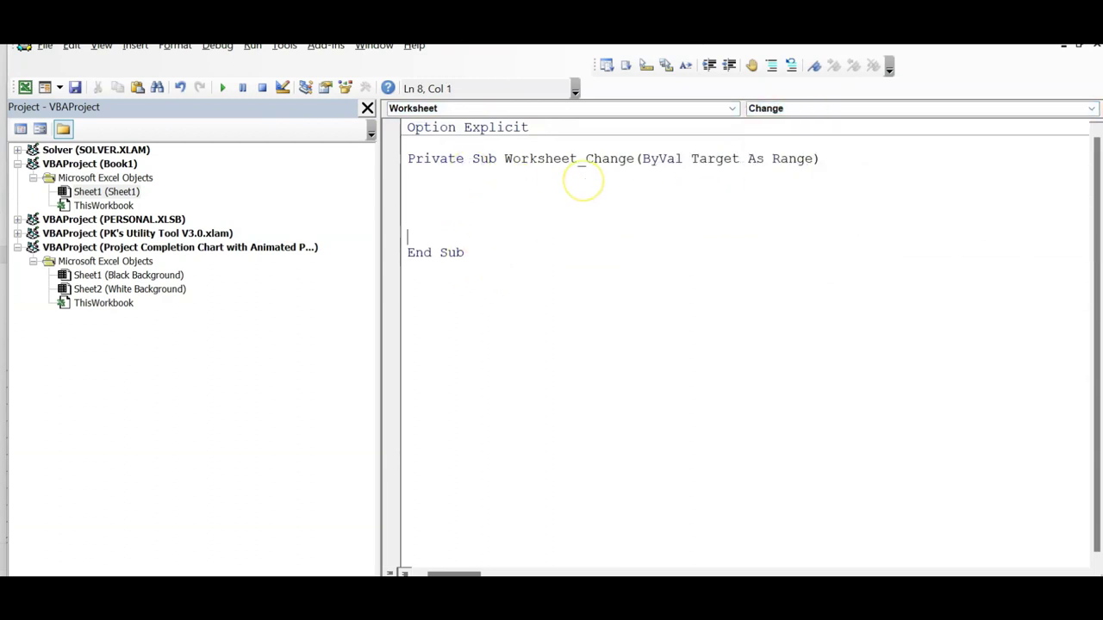
{"action": "key", "text": "ctrl+v"}
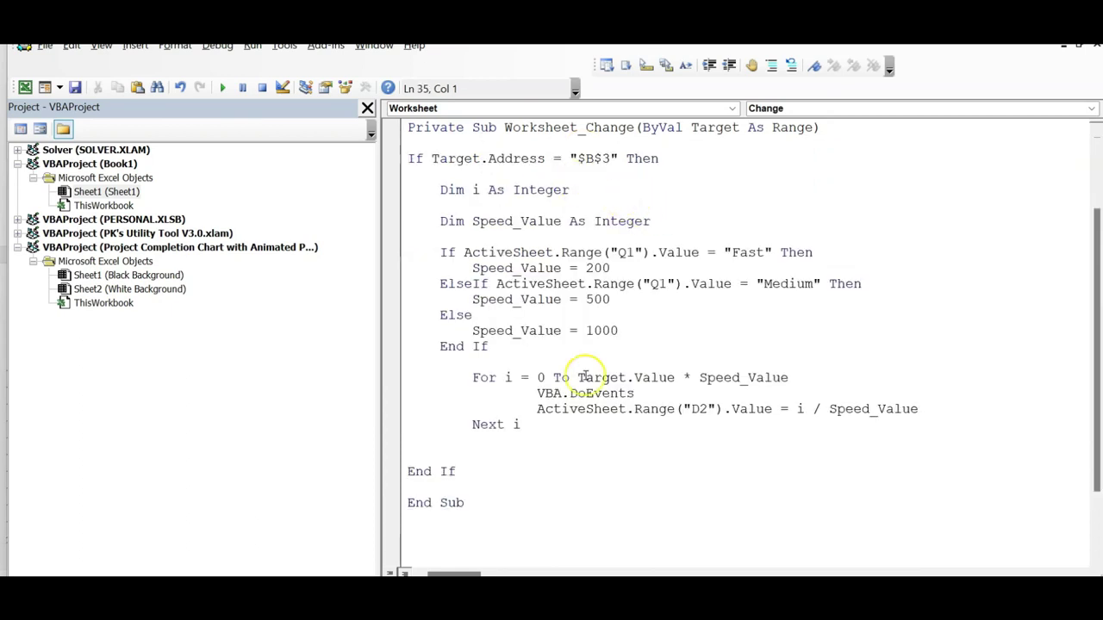
{"action": "left_click_drag", "start_coordinate": [505, 158], "coordinate": [682, 159]}
{"action": "left_click", "coordinate": [738, 160]}
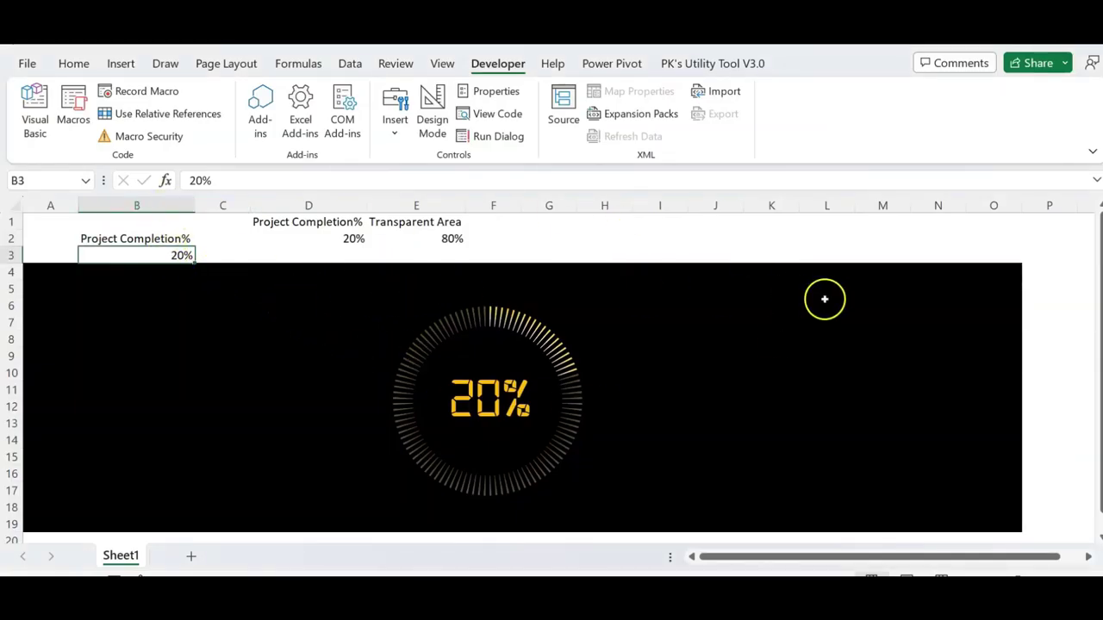
{"action": "left_click", "coordinate": [38, 107]}
{"action": "left_click", "coordinate": [527, 158]}
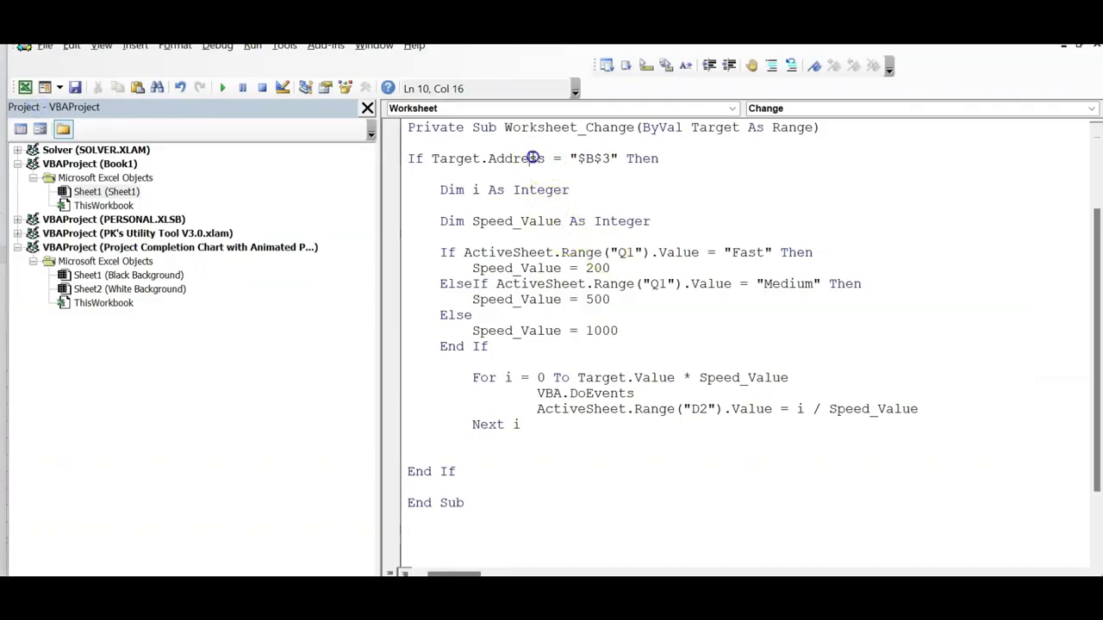
{"action": "left_click_drag", "start_coordinate": [480, 471], "coordinate": [407, 158]}
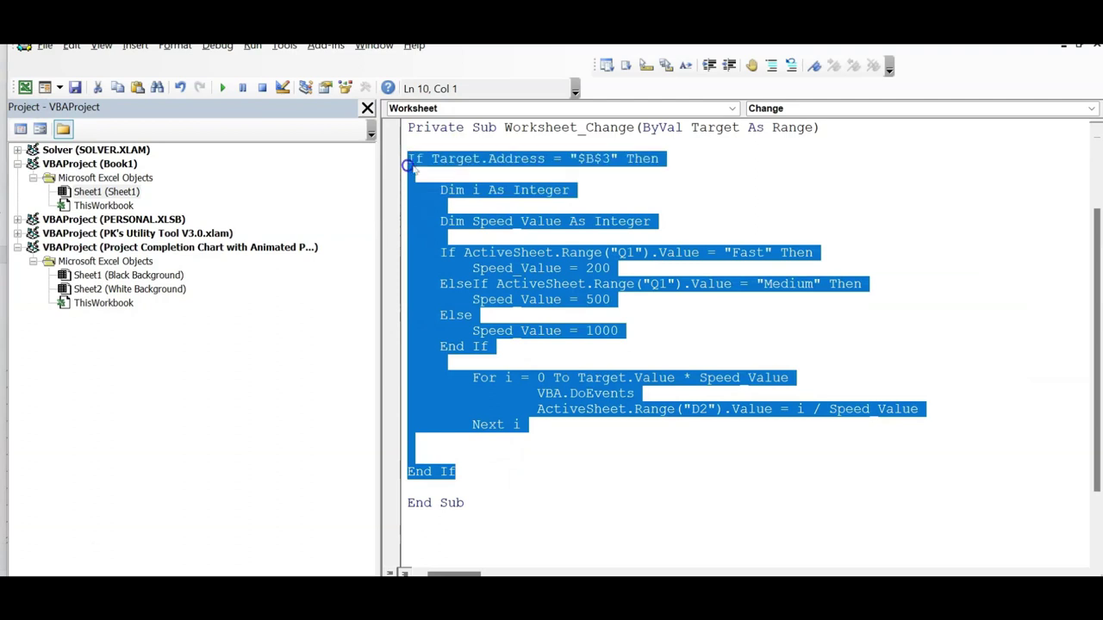
{"action": "left_click", "coordinate": [680, 200]}
{"action": "left_click_drag", "start_coordinate": [521, 158], "coordinate": [656, 158]}
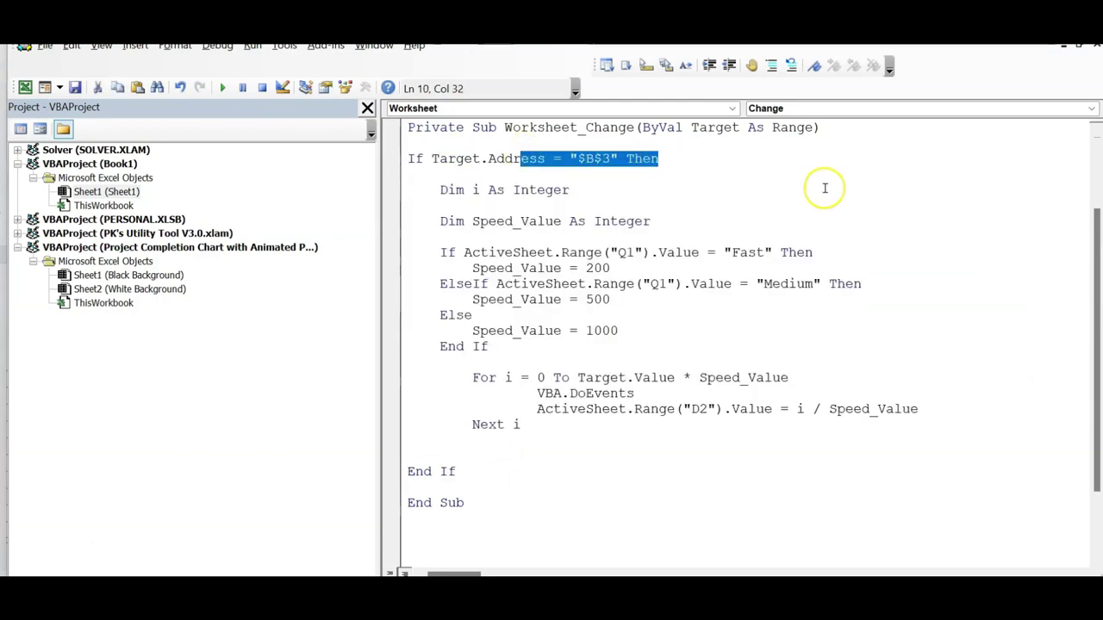
{"action": "left_click_drag", "start_coordinate": [473, 189], "coordinate": [677, 190]}
{"action": "left_click", "coordinate": [677, 189]}
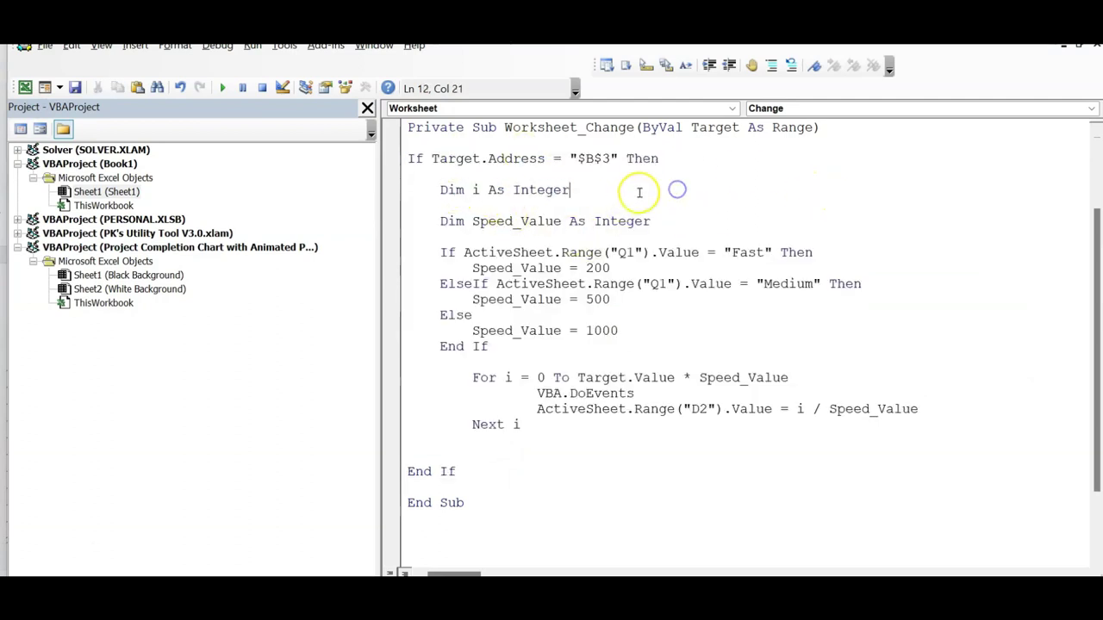
{"action": "left_click_drag", "start_coordinate": [465, 221], "coordinate": [719, 221]}
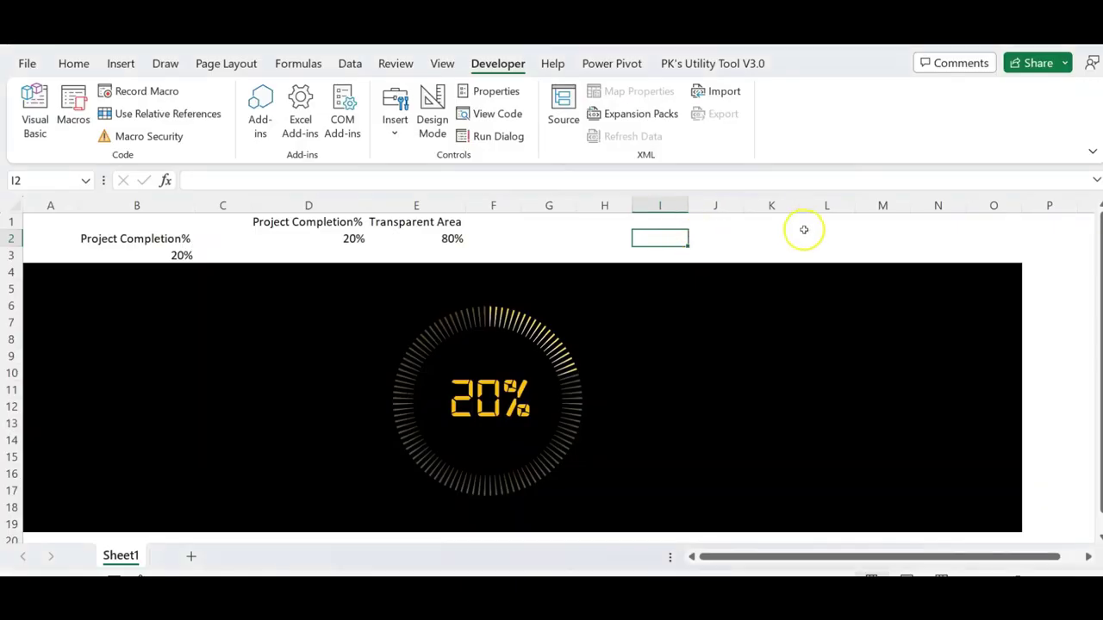
{"action": "left_click", "coordinate": [804, 221]}
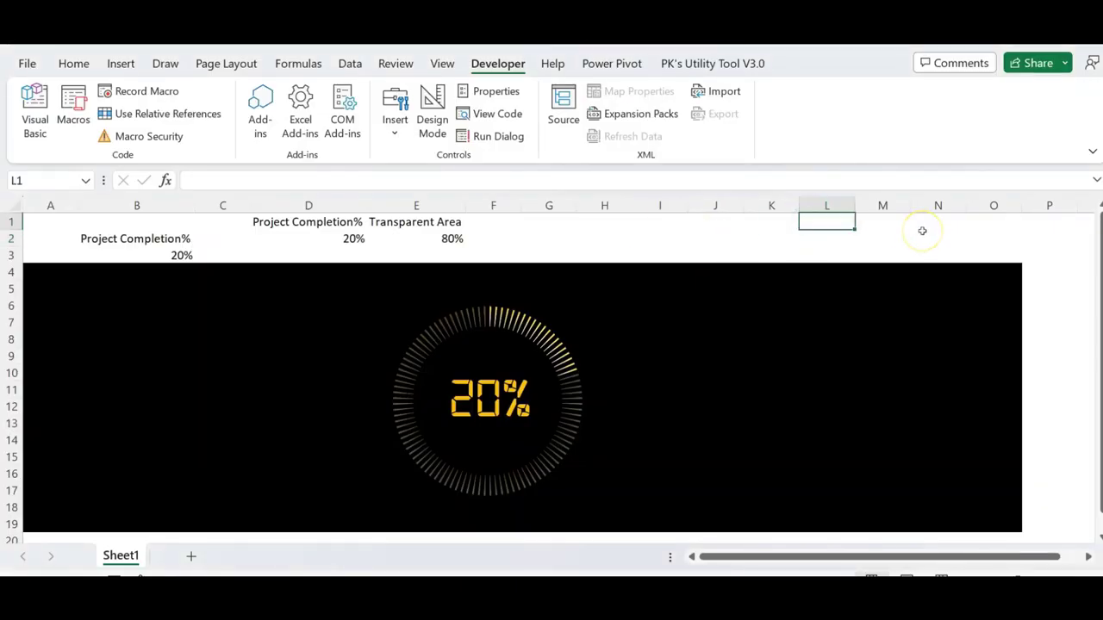
Enter Fast, Medium and Slow in cells L1:L3.
{"action": "type", "text": "Fast"}
{"action": "key", "text": "Return"}
{"action": "type", "text": "Medium"}
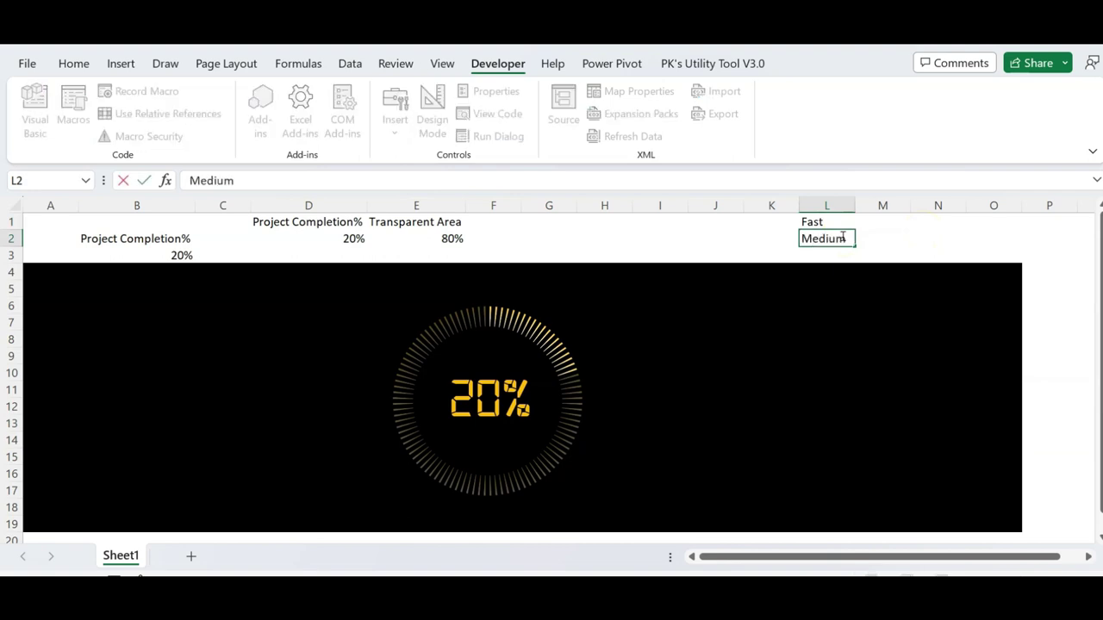
{"action": "key", "text": "Return"}
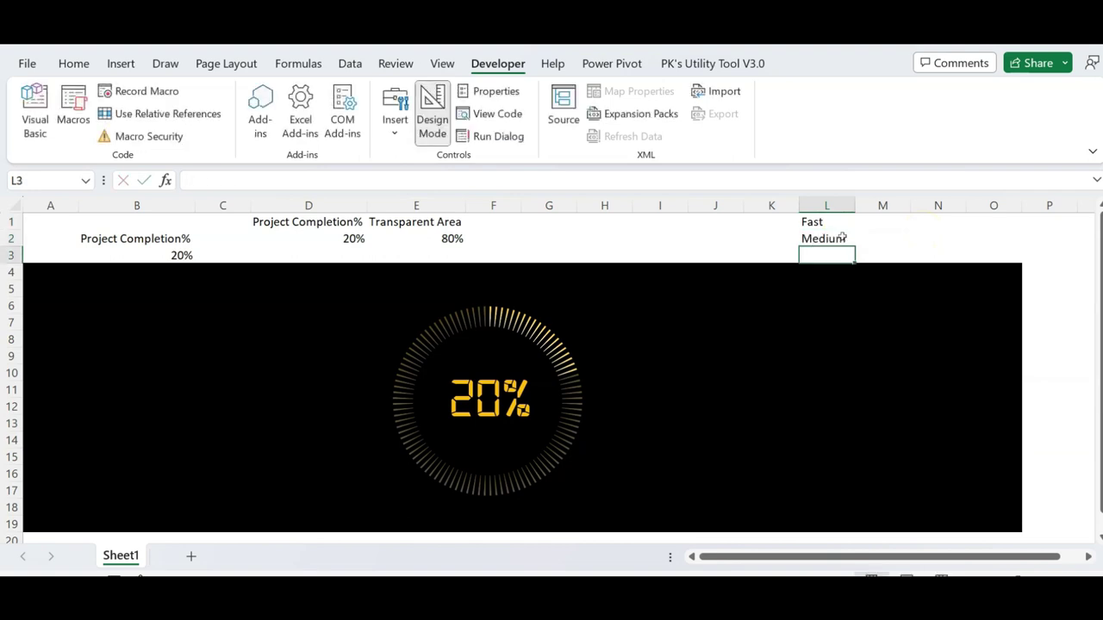
{"action": "type", "text": "Slow"}
{"action": "left_click", "coordinate": [843, 238]}
Draw a combo box over G2:I2 with input range L1:L3 and cell link M1.
{"action": "left_click", "coordinate": [395, 120]}
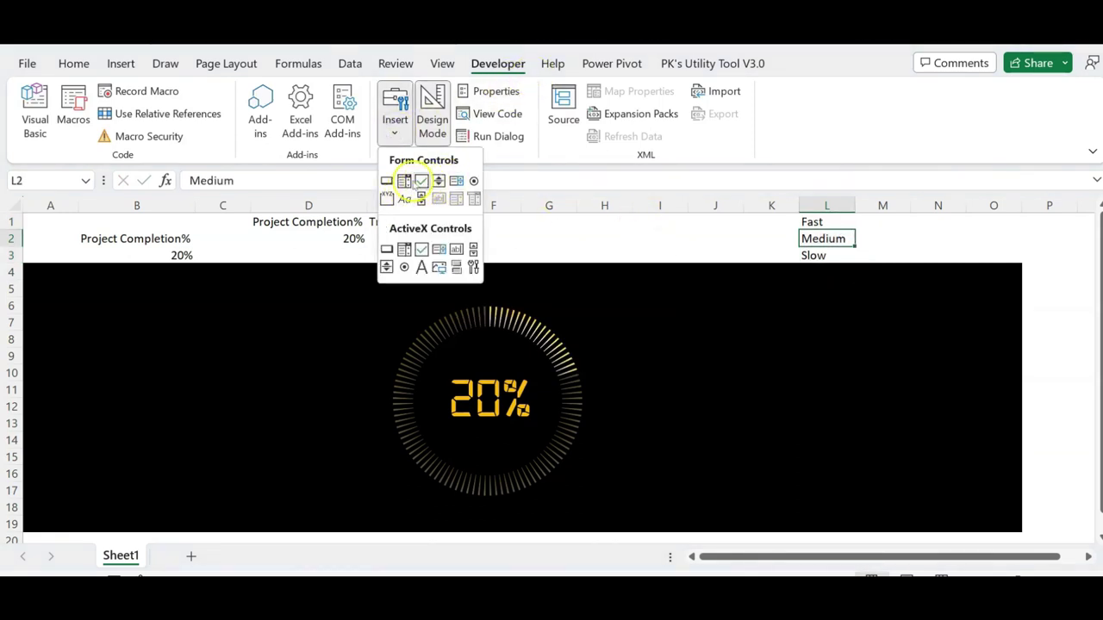
{"action": "left_click", "coordinate": [404, 181]}
{"action": "left_click_drag", "start_coordinate": [547, 229], "coordinate": [671, 247]}
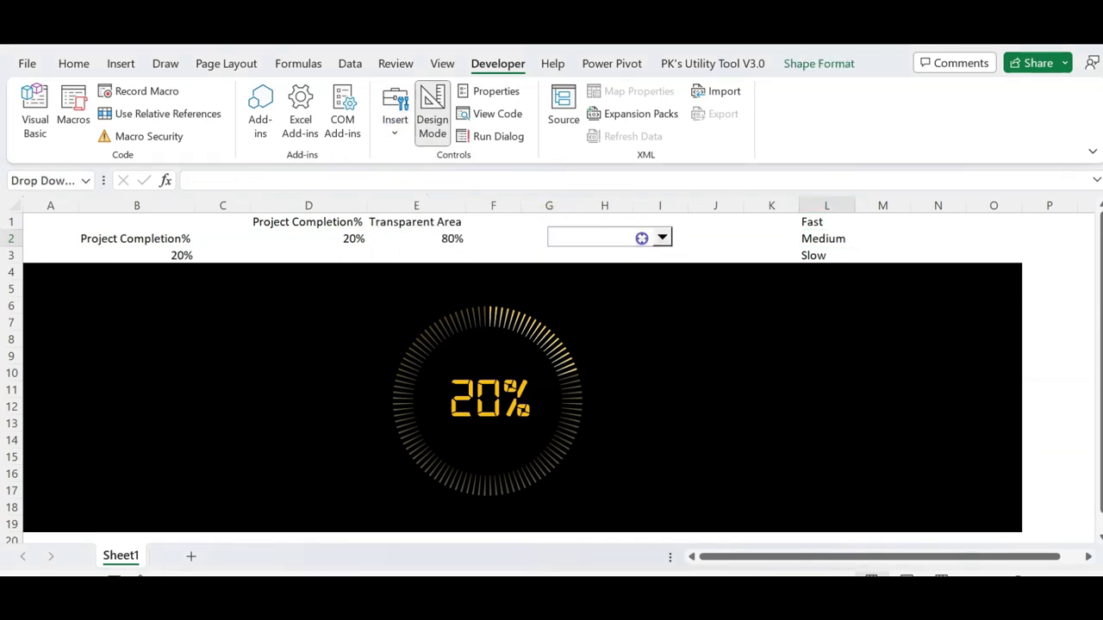
{"action": "right_click", "coordinate": [634, 236]}
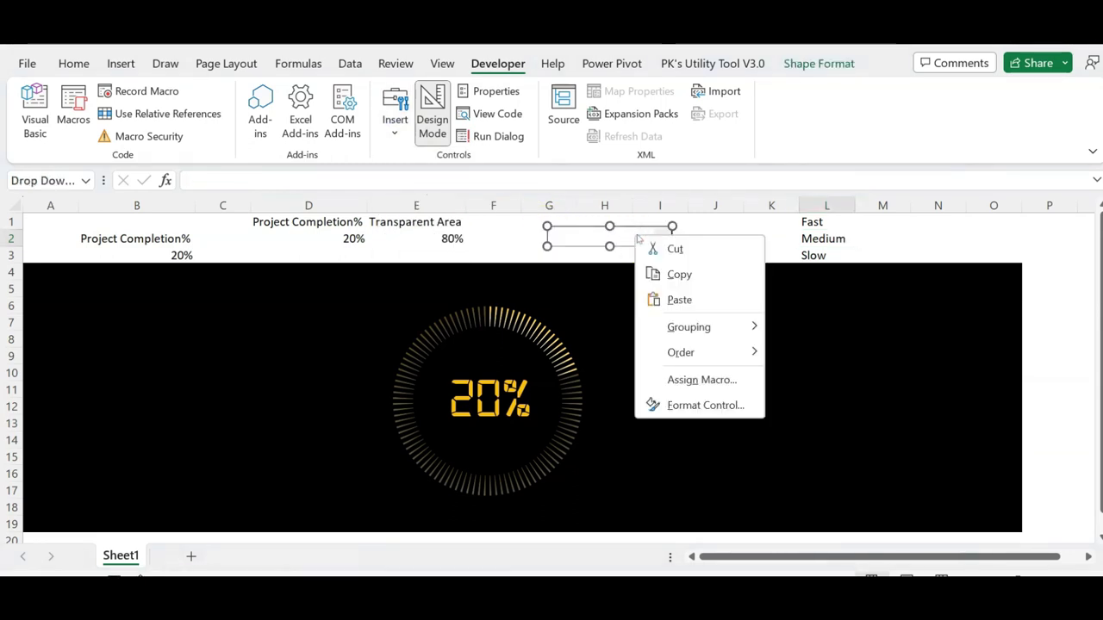
{"action": "left_click", "coordinate": [698, 406]}
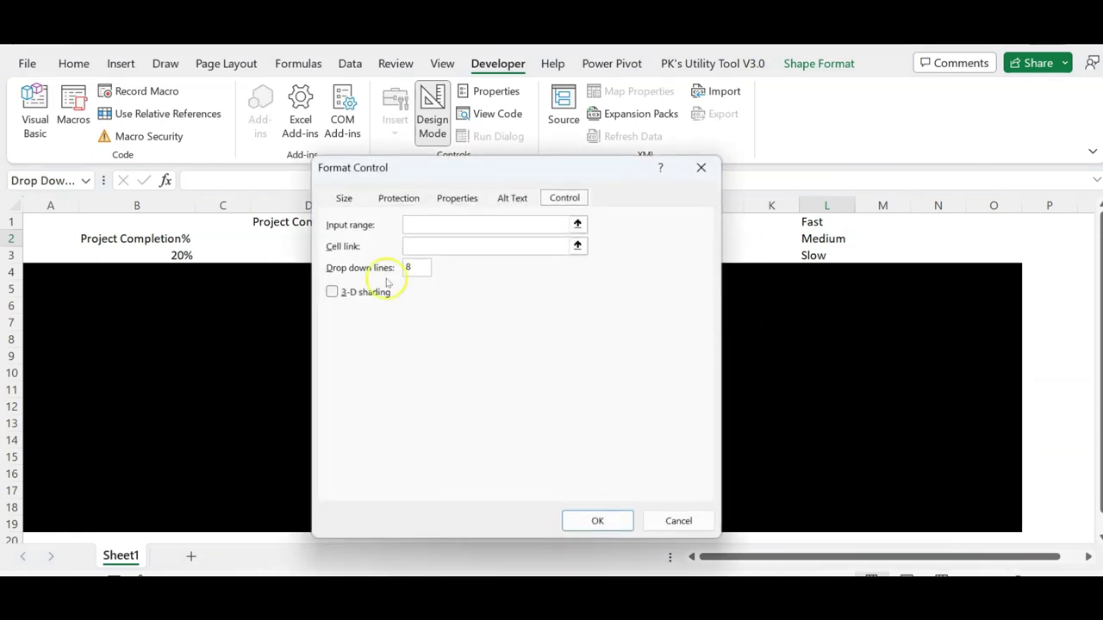
{"action": "left_click", "coordinate": [431, 223]}
{"action": "left_click_drag", "start_coordinate": [819, 226], "coordinate": [813, 255]}
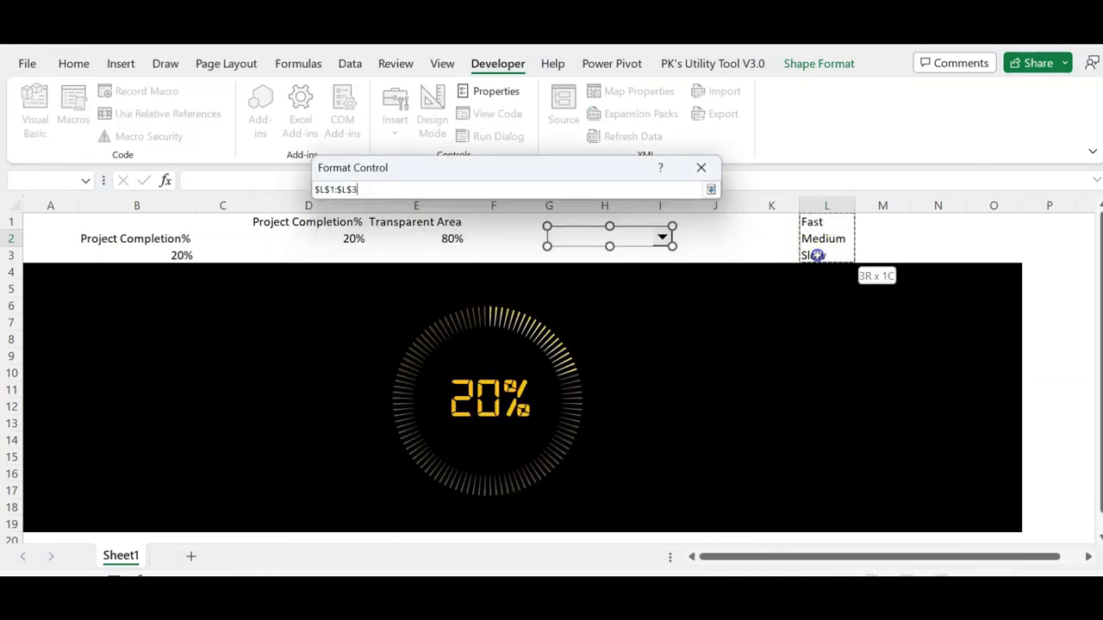
{"action": "left_click", "coordinate": [463, 247]}
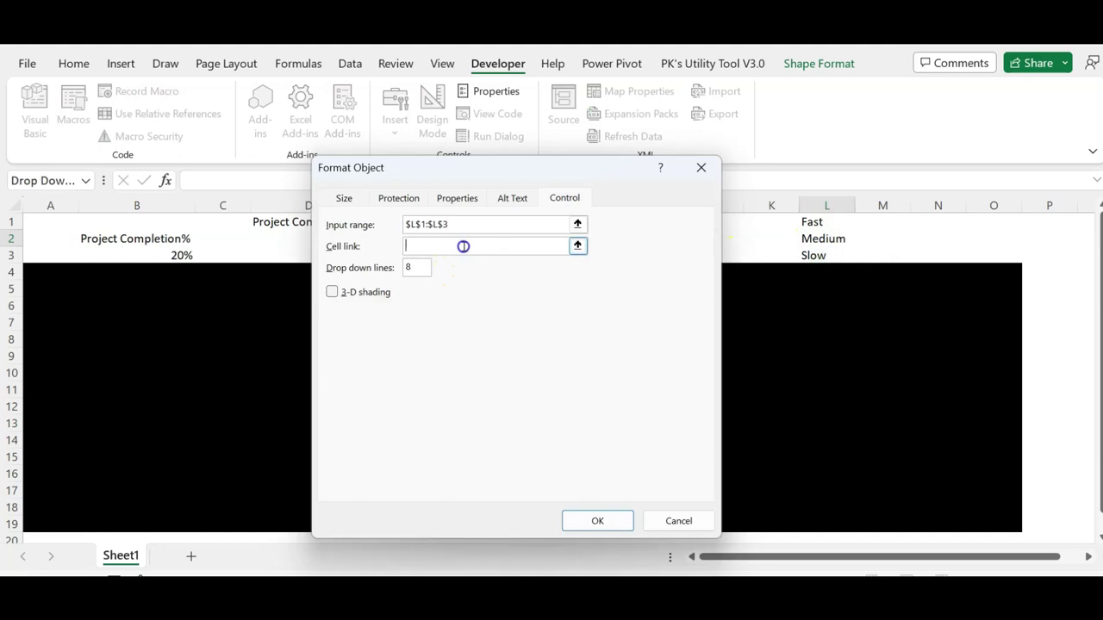
{"action": "left_click", "coordinate": [883, 222]}
{"action": "left_click", "coordinate": [601, 520]}
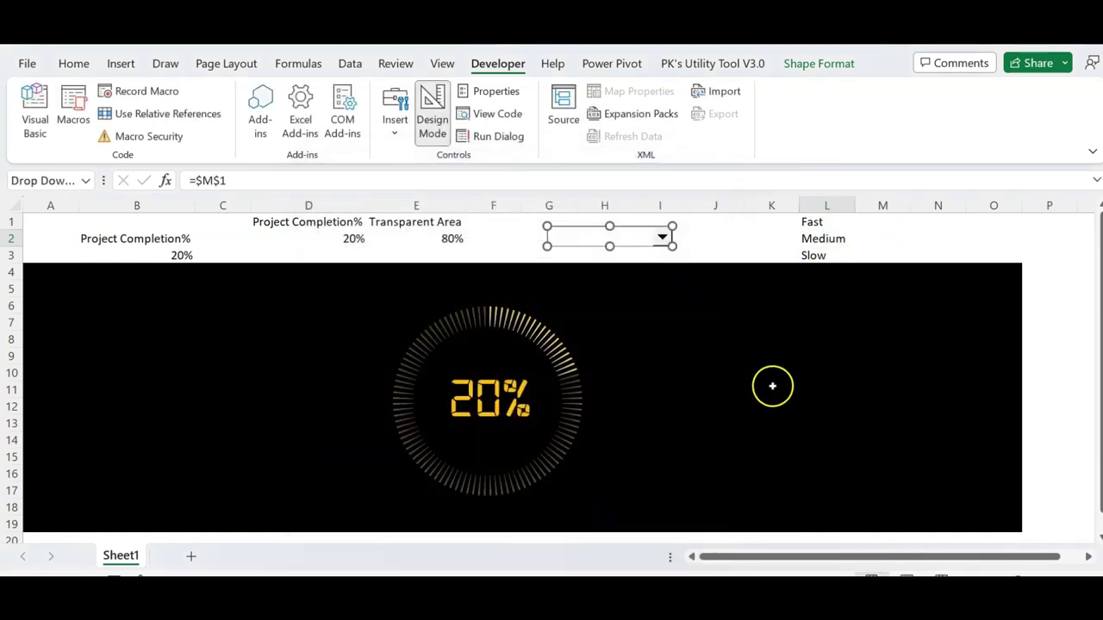
{"action": "left_click", "coordinate": [771, 374]}
{"action": "left_click", "coordinate": [662, 237]}
Try Fast, Medium and Slow in the dropdown and check the value in M1.
{"action": "left_click", "coordinate": [611, 255]}
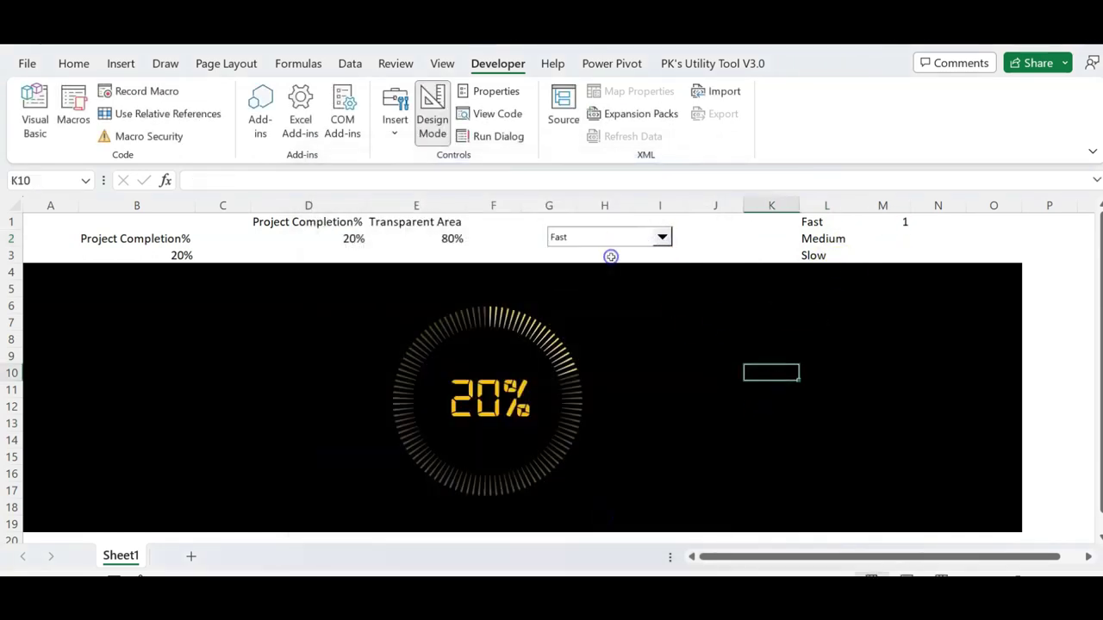
{"action": "left_click", "coordinate": [896, 226]}
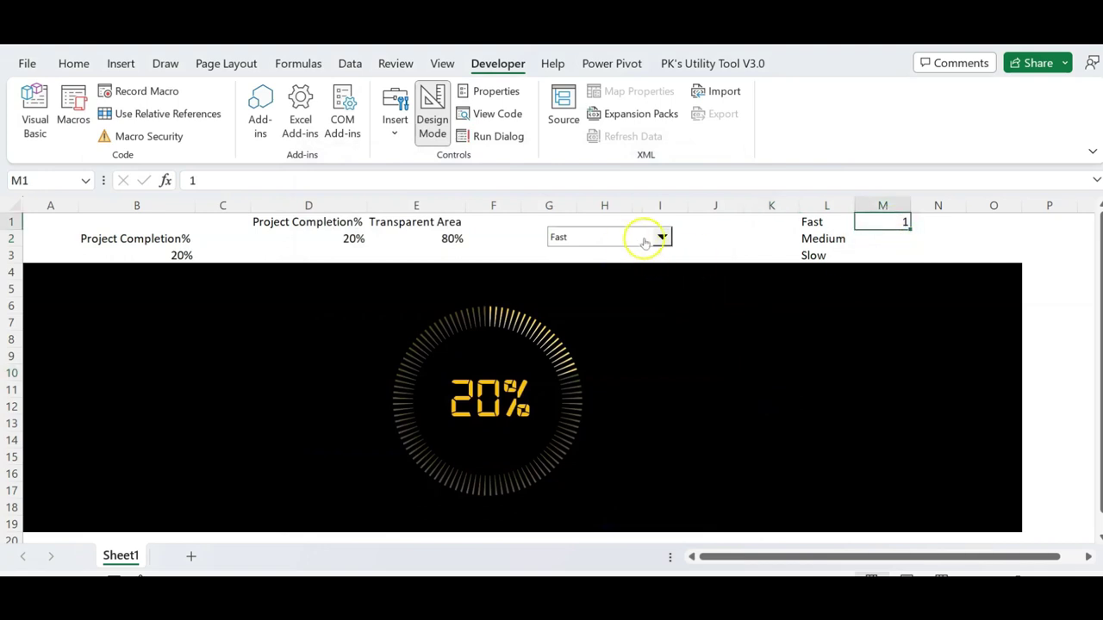
{"action": "left_click", "coordinate": [655, 237]}
{"action": "left_click", "coordinate": [616, 264]}
{"action": "left_click", "coordinate": [662, 237]}
{"action": "left_click", "coordinate": [593, 276]}
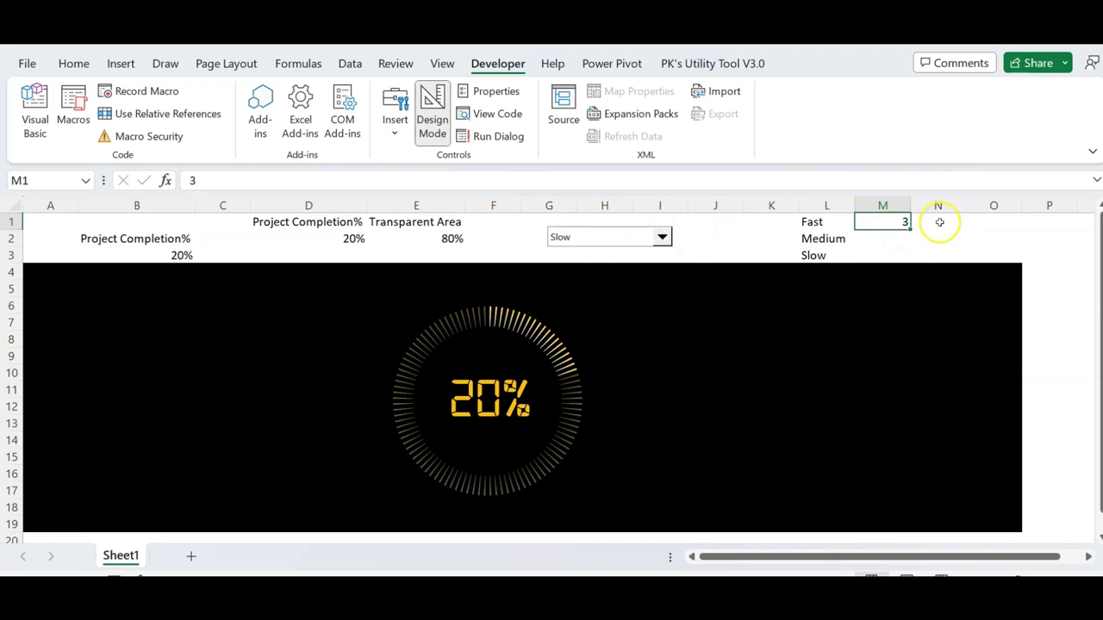
Enter =INDEX(L:L,M1) in N1 to show the chosen speed name.
{"action": "left_click", "coordinate": [940, 223]}
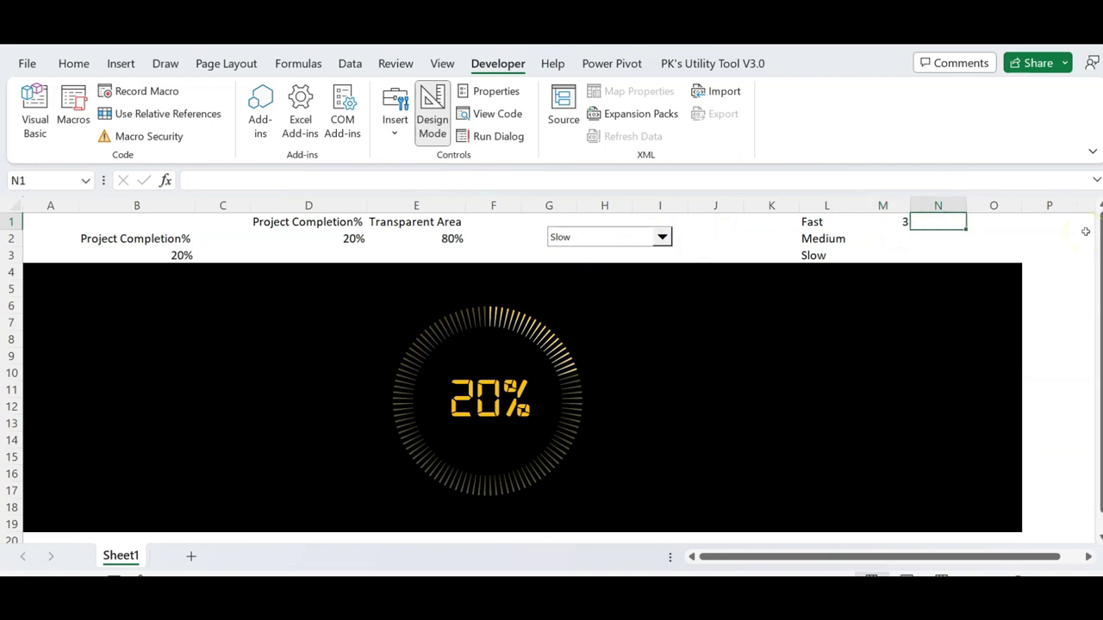
{"action": "type", "text": "="}
{"action": "type", "text": "in"}
{"action": "key", "text": "Tab"}
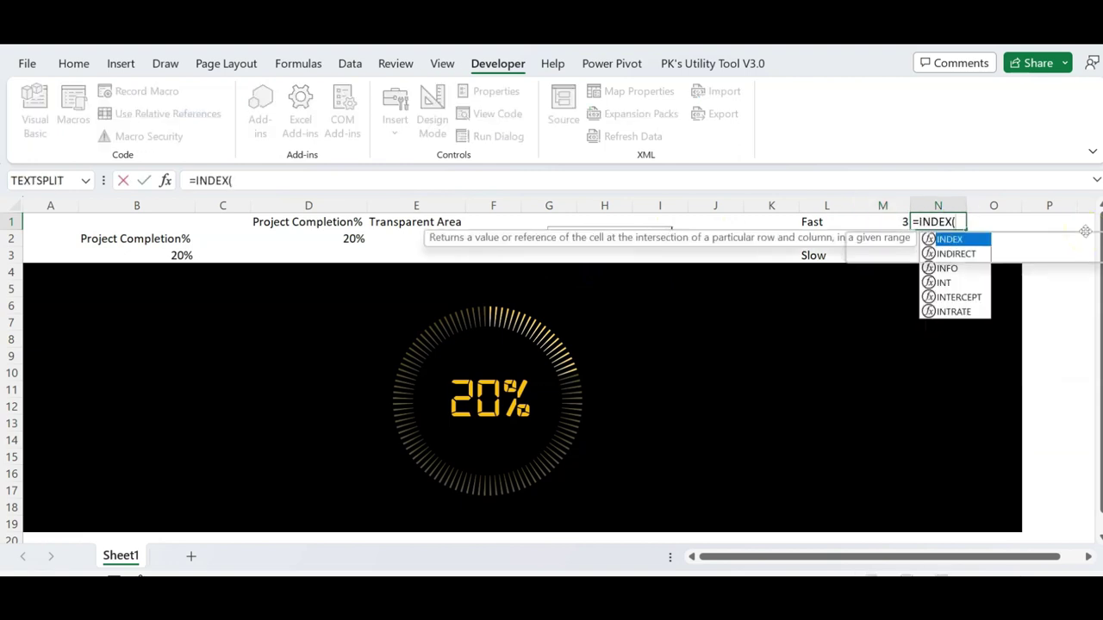
{"action": "type", "text": "L:L,"}
{"action": "key", "text": "Left"}
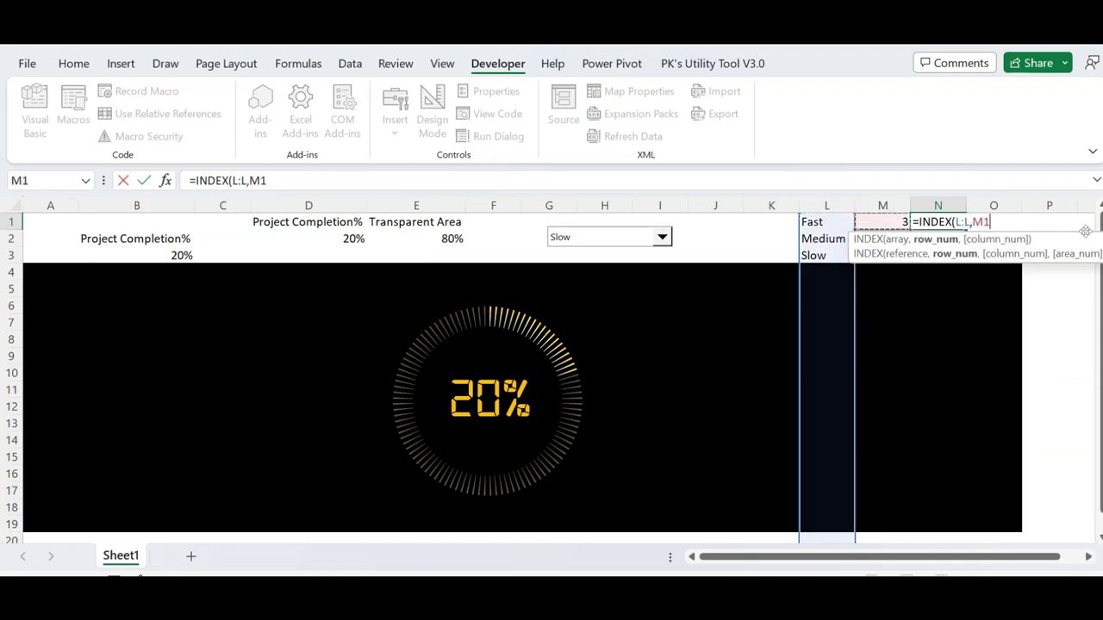
{"action": "key", "text": "Return"}
{"action": "key", "text": "Up"}
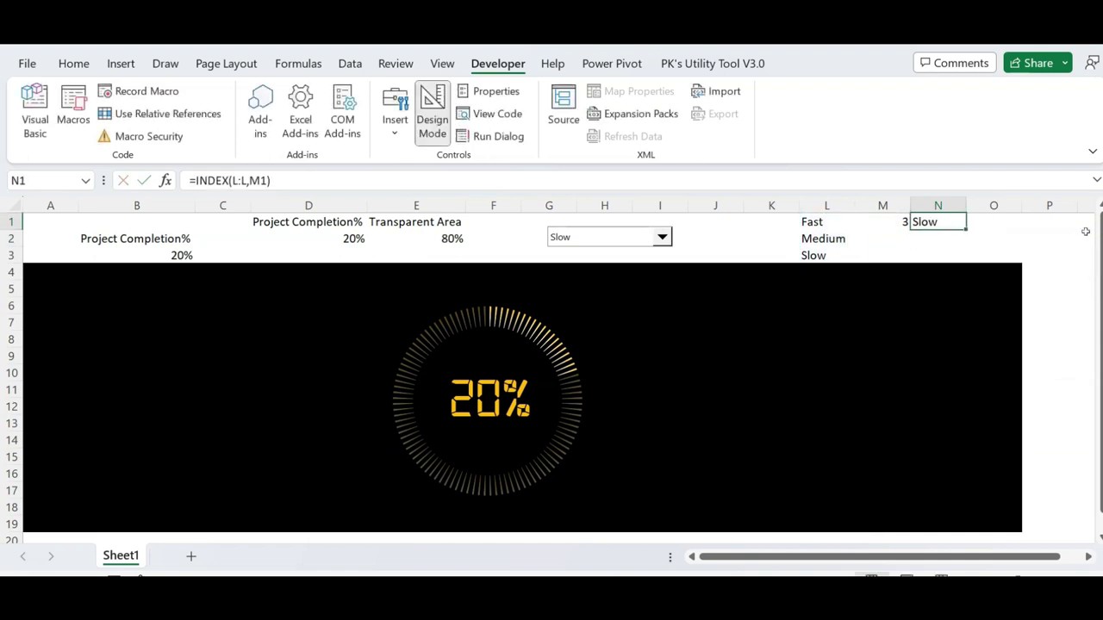
Pick Fast and then Medium in the dropdown to verify N1 updates.
{"action": "left_click", "coordinate": [662, 237]}
{"action": "left_click", "coordinate": [598, 251]}
{"action": "left_click", "coordinate": [662, 237]}
{"action": "left_click", "coordinate": [613, 264]}
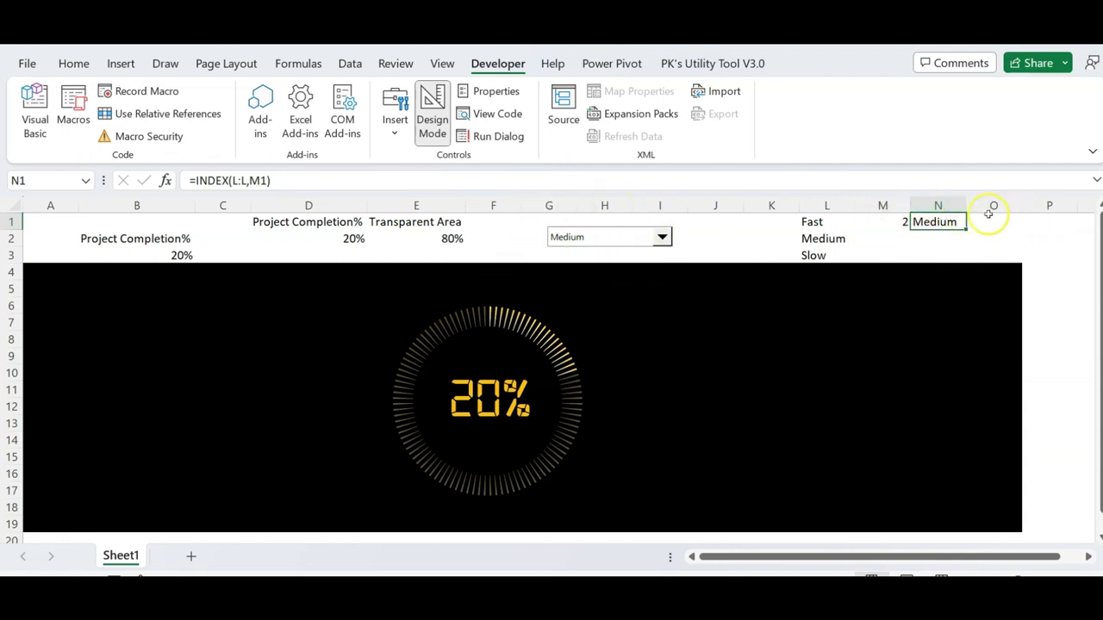
{"action": "left_click", "coordinate": [35, 111]}
{"action": "left_click", "coordinate": [625, 251]}
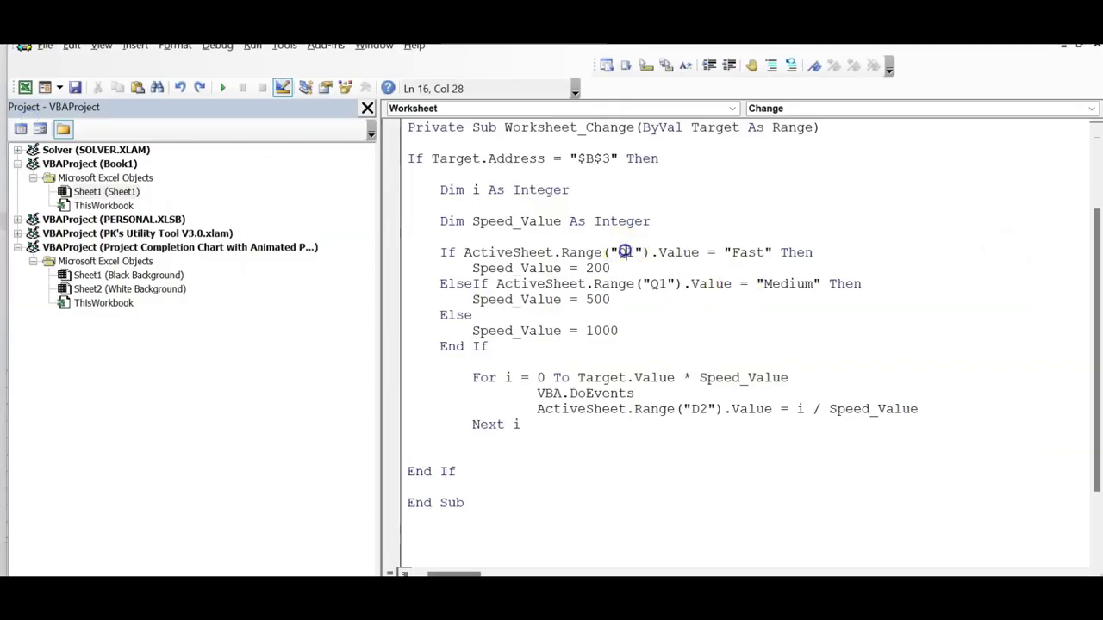
{"action": "type", "text": "N"}
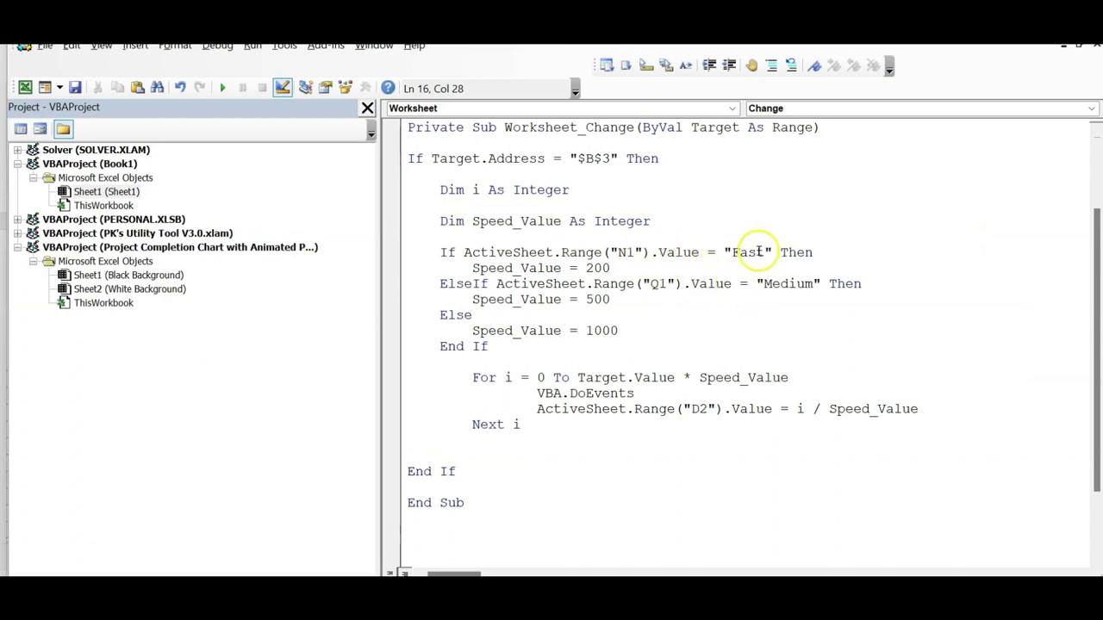
{"action": "double_click", "coordinate": [753, 251]}
{"action": "double_click", "coordinate": [522, 268]}
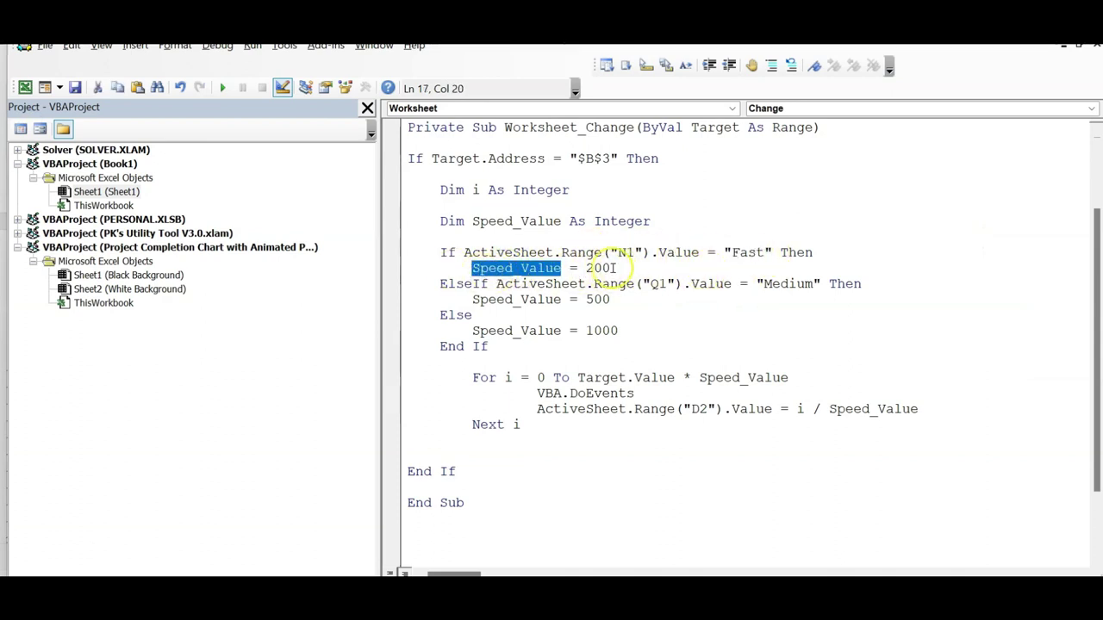
{"action": "double_click", "coordinate": [601, 268]}
{"action": "left_click", "coordinate": [555, 285]}
{"action": "left_click", "coordinate": [658, 283]}
{"action": "type", "text": "N"}
{"action": "double_click", "coordinate": [788, 283]}
{"action": "left_click", "coordinate": [573, 299]}
{"action": "left_click", "coordinate": [509, 347]}
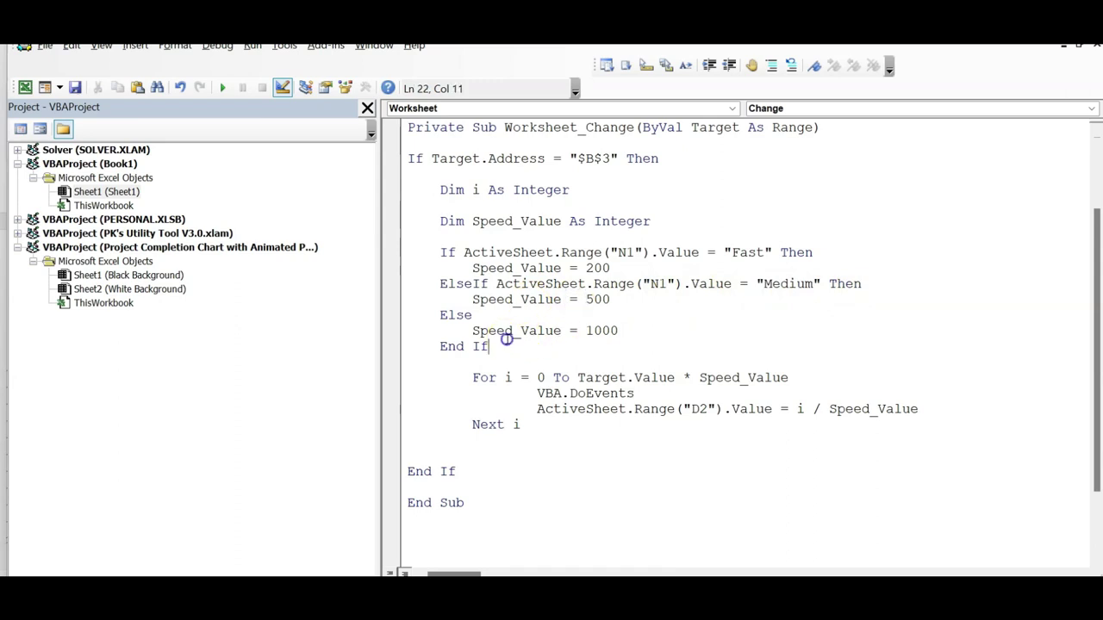
{"action": "double_click", "coordinate": [602, 330]}
{"action": "left_click", "coordinate": [659, 329]}
{"action": "left_click", "coordinate": [593, 300]}
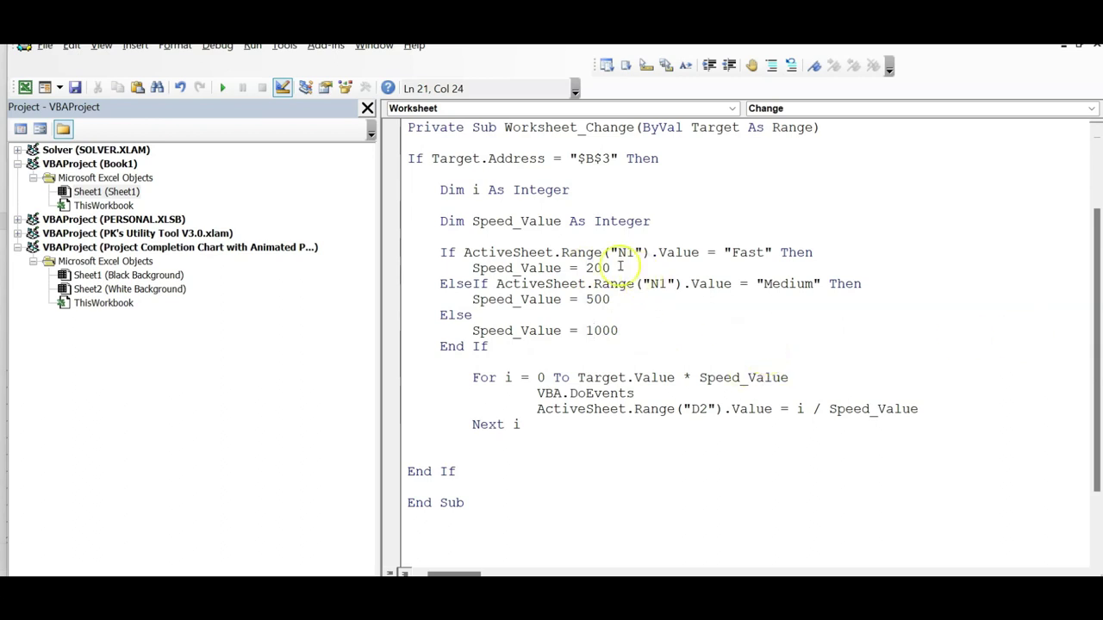
{"action": "left_click_drag", "start_coordinate": [488, 378], "coordinate": [810, 431]}
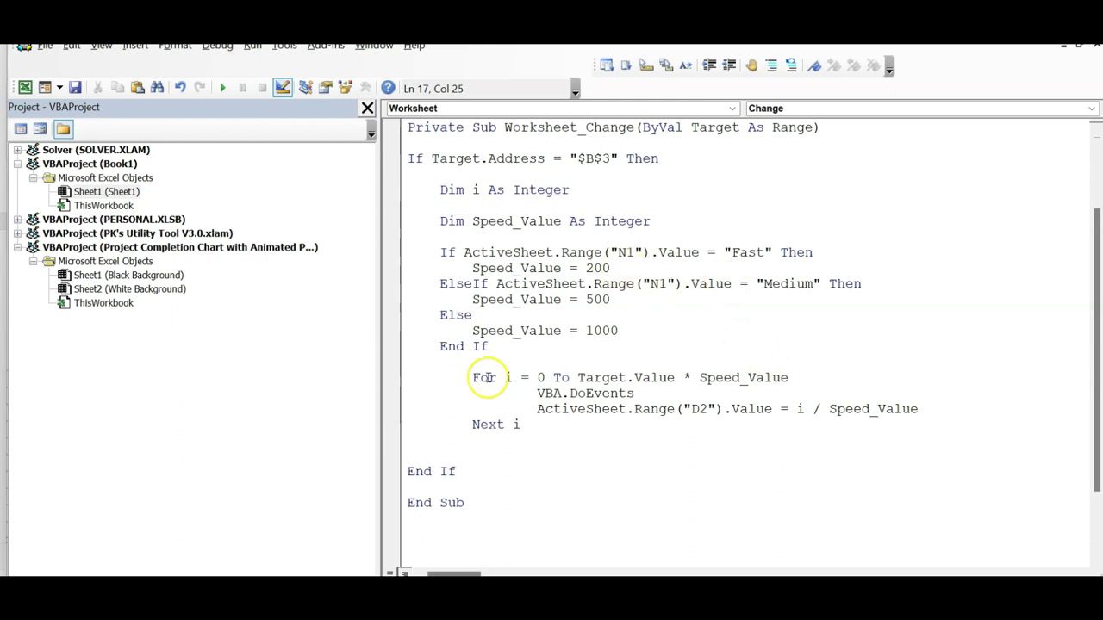
{"action": "left_click", "coordinate": [538, 377]}
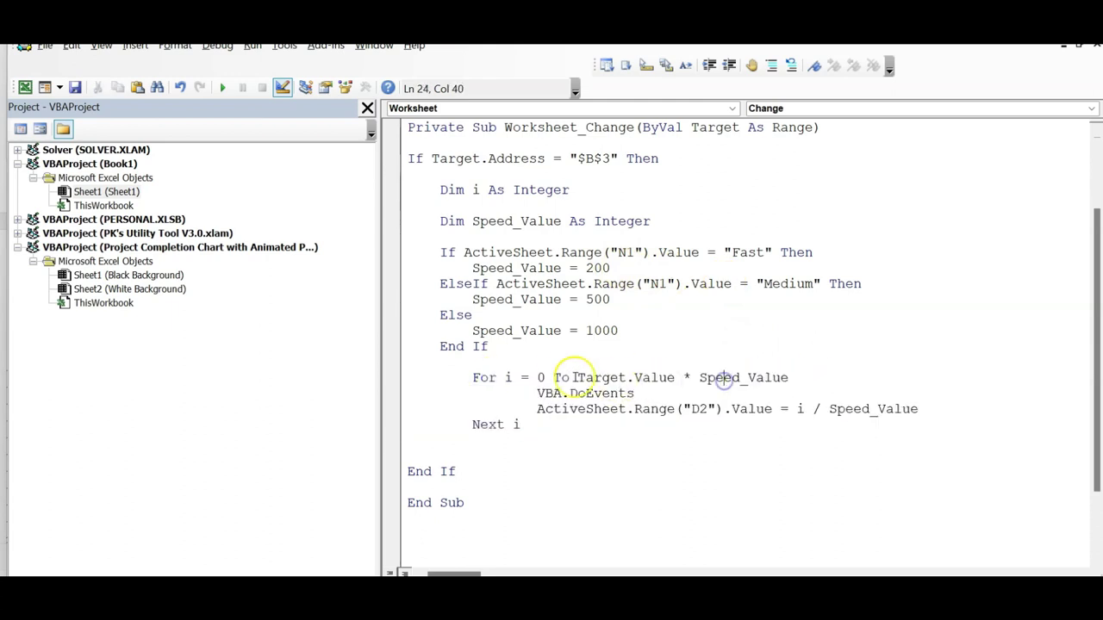
{"action": "left_click", "coordinate": [538, 378]}
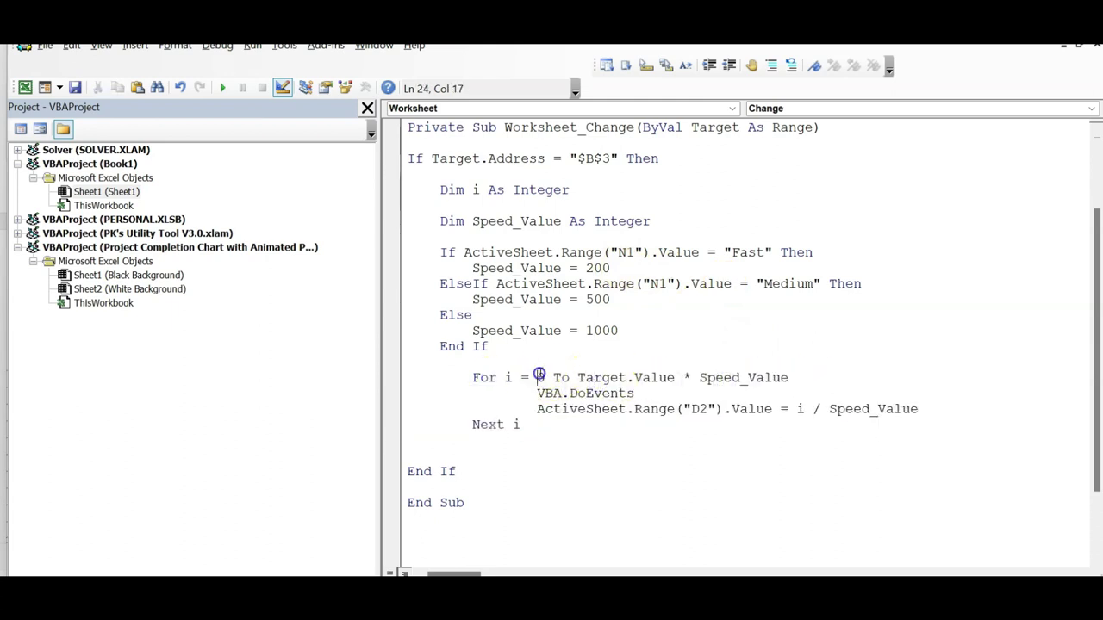
{"action": "double_click", "coordinate": [654, 377]}
{"action": "key", "text": "alt+Tab"}
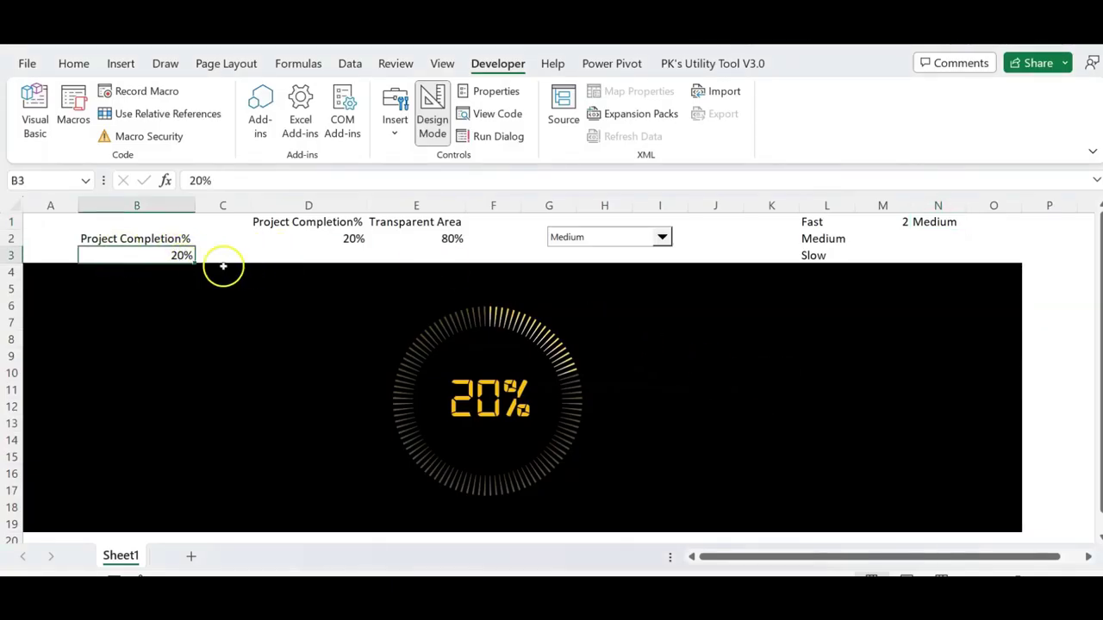
In the VBA editor, review Speed_Value, the Fast 200 and Slow 1000 values, and DoEvents.
{"action": "left_click", "coordinate": [32, 123]}
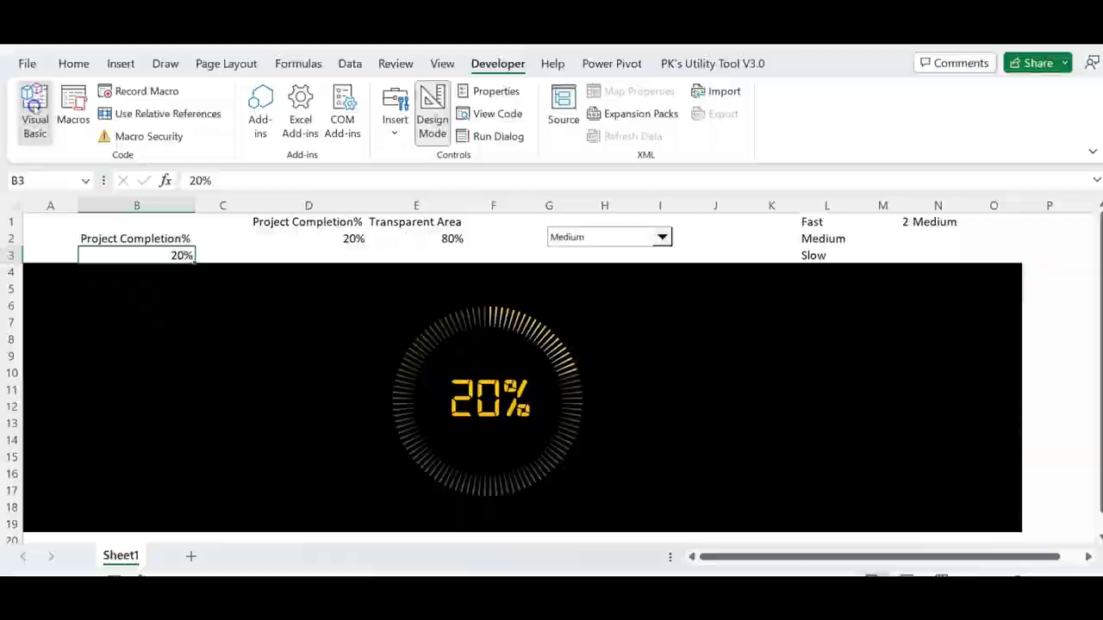
{"action": "double_click", "coordinate": [723, 377]}
{"action": "left_click_drag", "start_coordinate": [722, 377], "coordinate": [795, 378]}
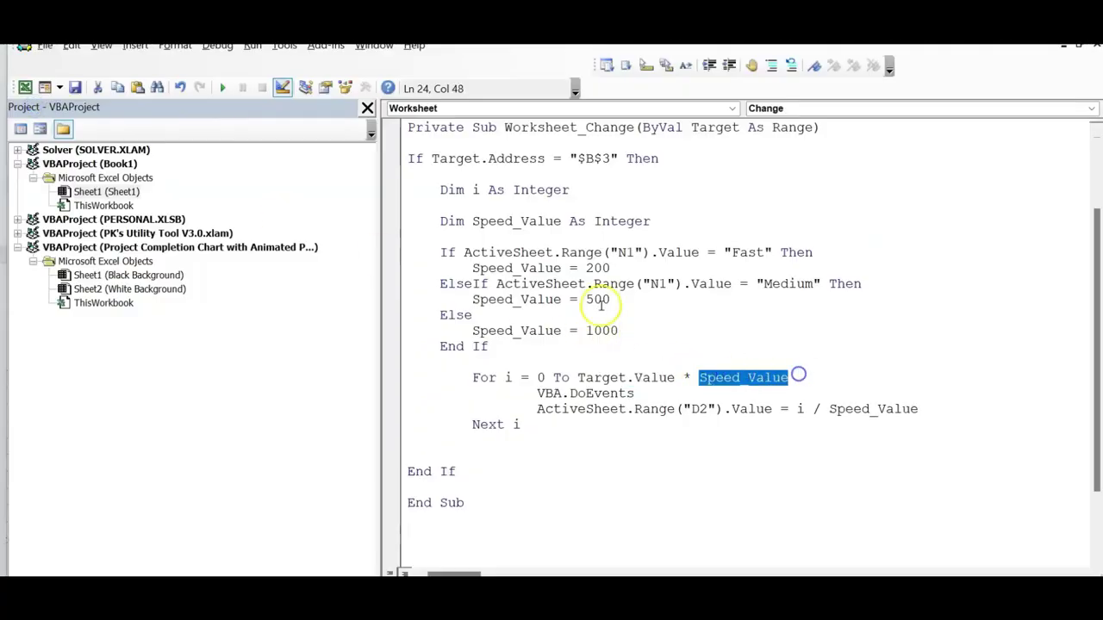
{"action": "double_click", "coordinate": [597, 268]}
{"action": "left_click", "coordinate": [761, 257]}
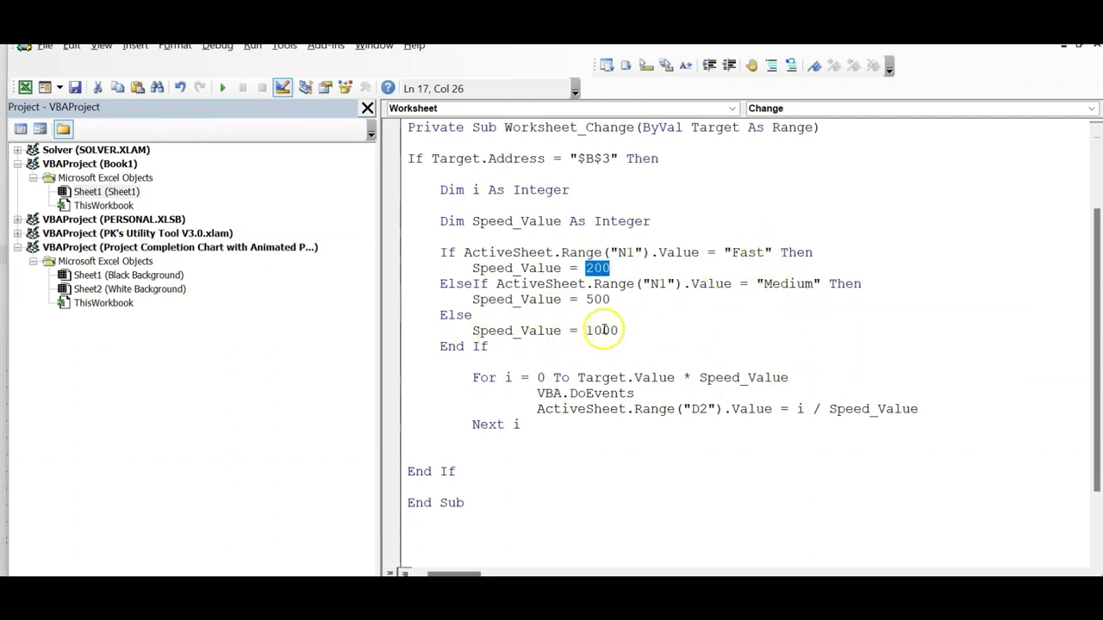
{"action": "double_click", "coordinate": [603, 330]}
{"action": "left_click_drag", "start_coordinate": [700, 377], "coordinate": [819, 378]}
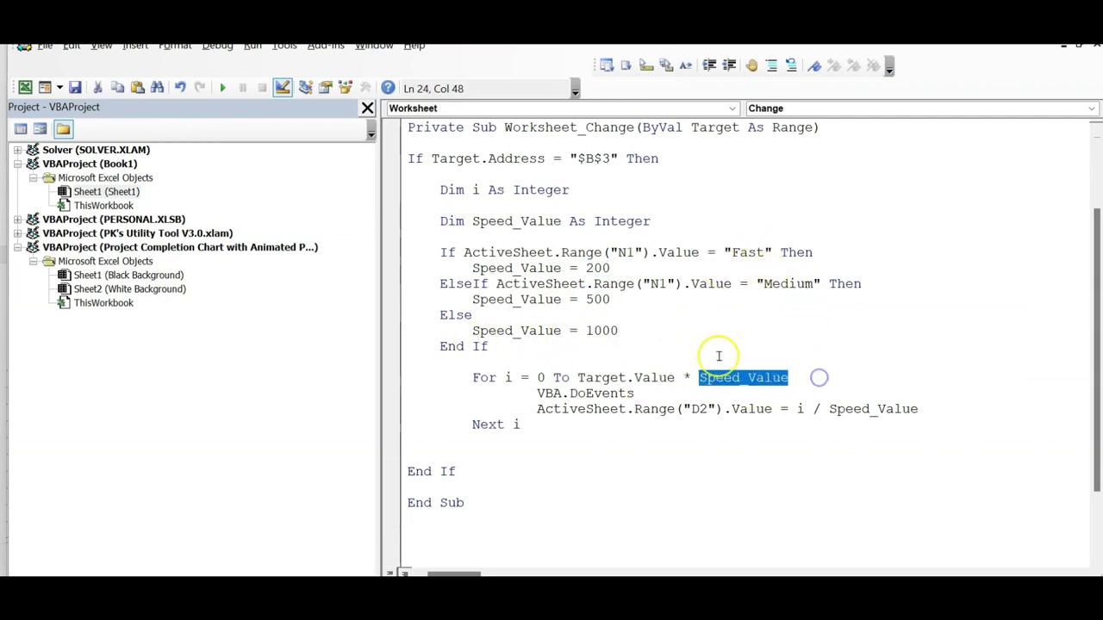
{"action": "left_click_drag", "start_coordinate": [538, 393], "coordinate": [722, 410]}
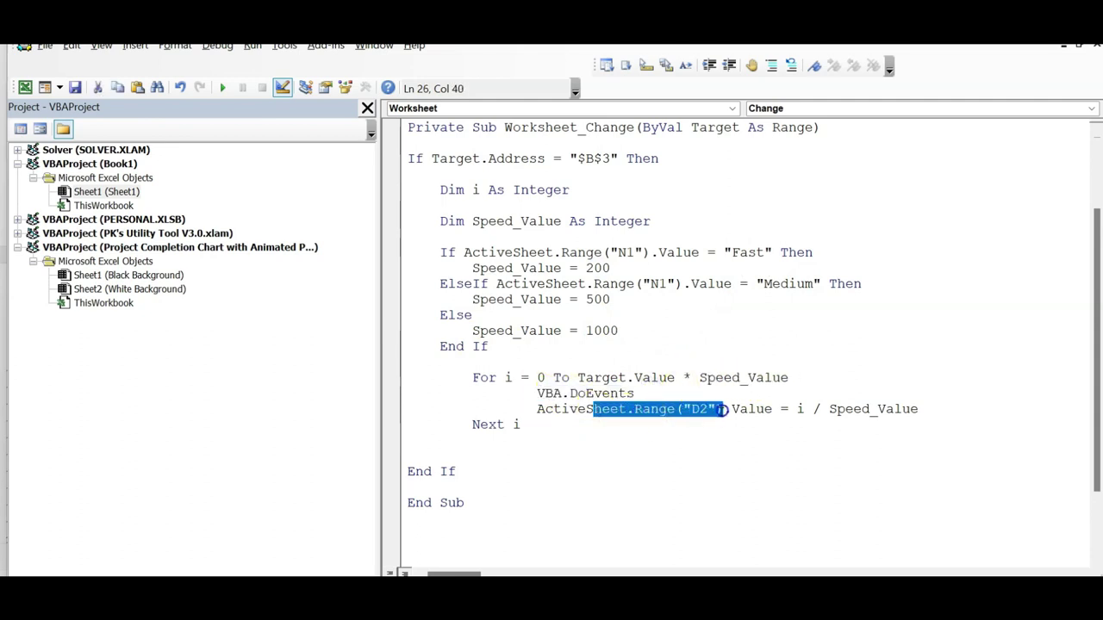
Show D2 linked to B3, then review the D2 update line and its Speed_Value divisor.
{"action": "key", "text": "alt+F11"}
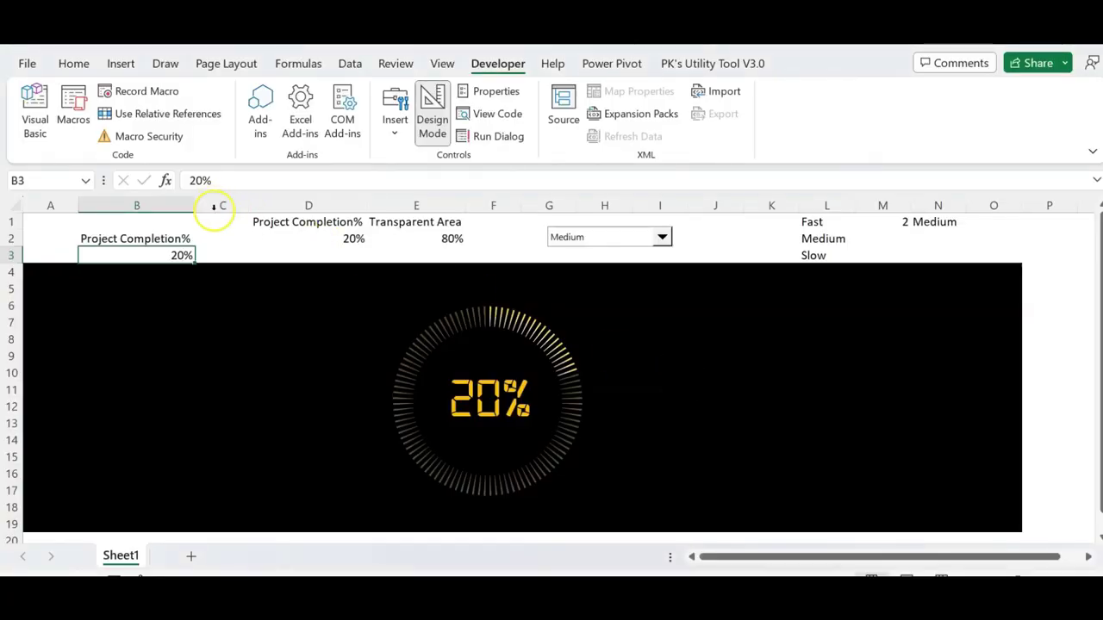
{"action": "left_click", "coordinate": [346, 241]}
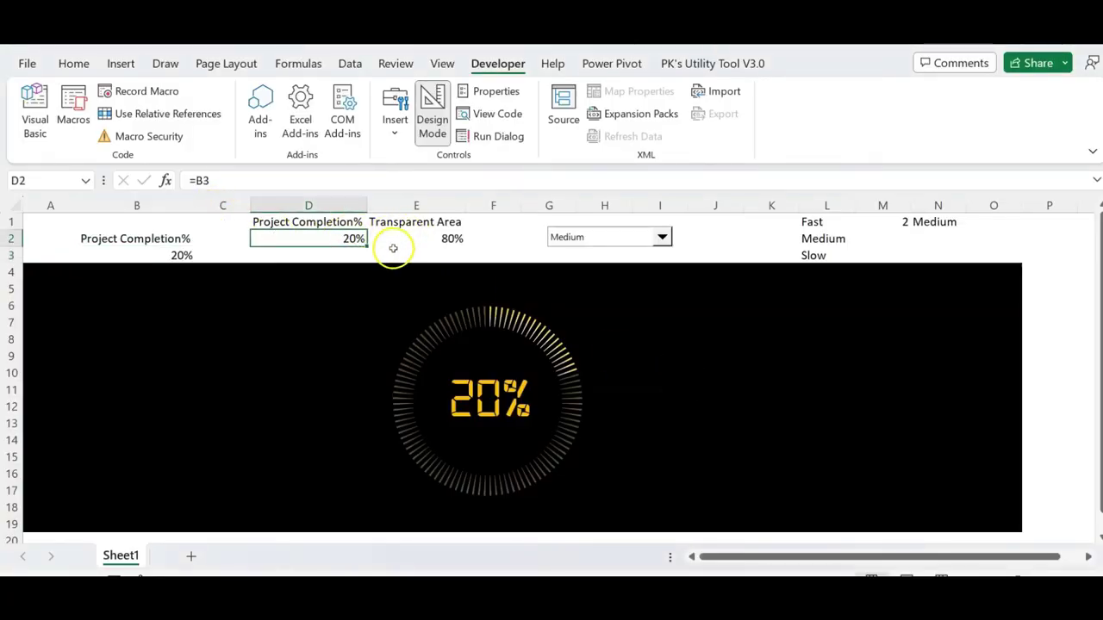
{"action": "left_click", "coordinate": [34, 109]}
{"action": "left_click", "coordinate": [801, 408]}
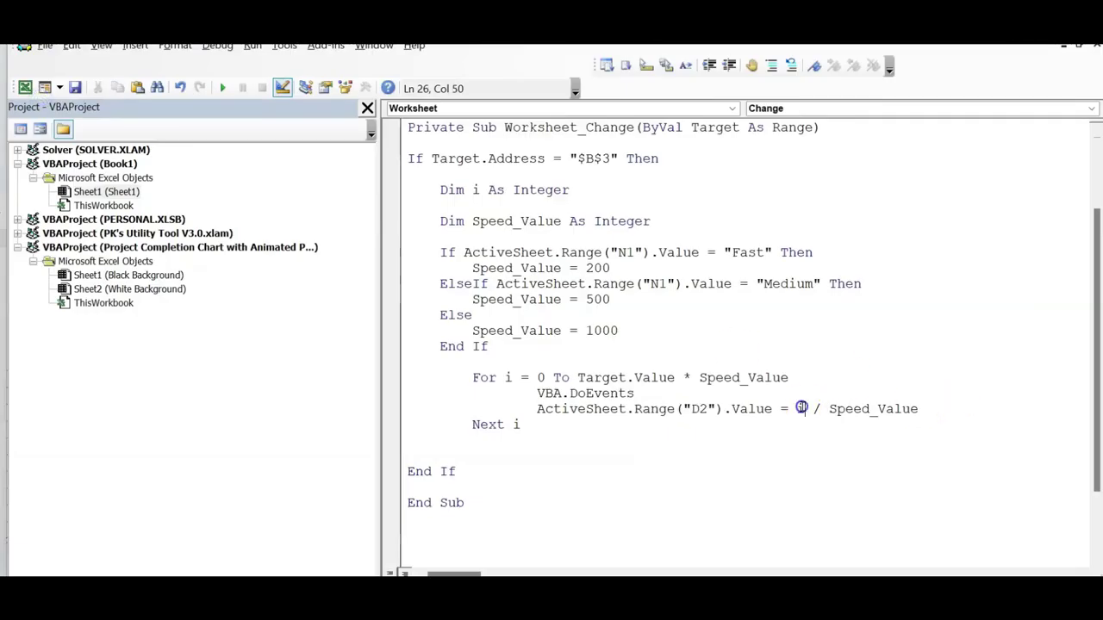
{"action": "left_click_drag", "start_coordinate": [836, 410], "coordinate": [944, 408]}
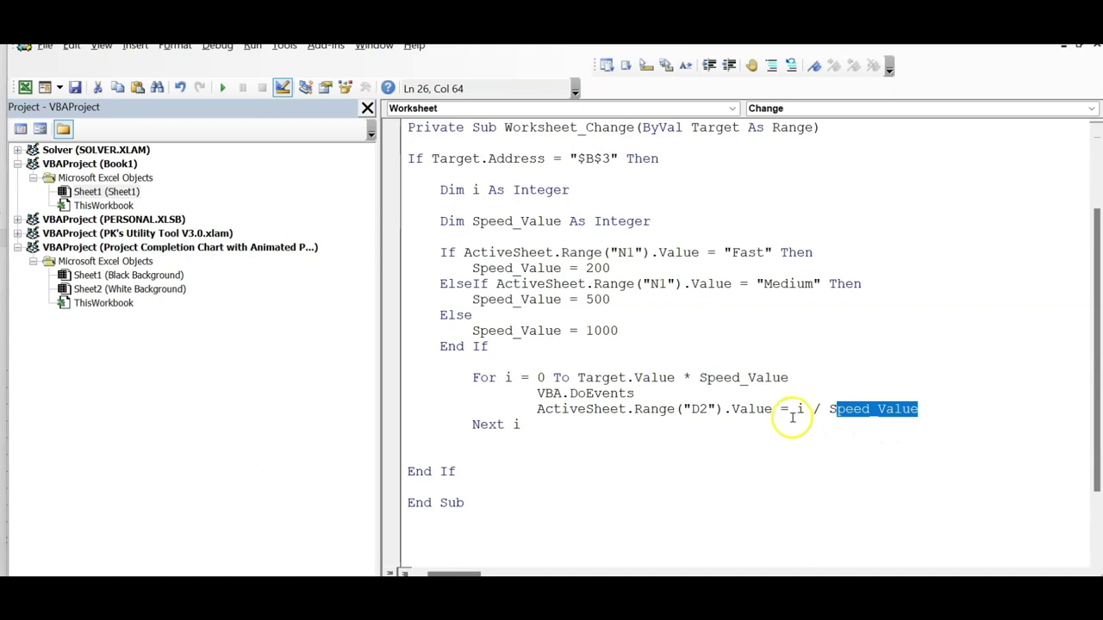
{"action": "left_click_drag", "start_coordinate": [650, 410], "coordinate": [960, 410]}
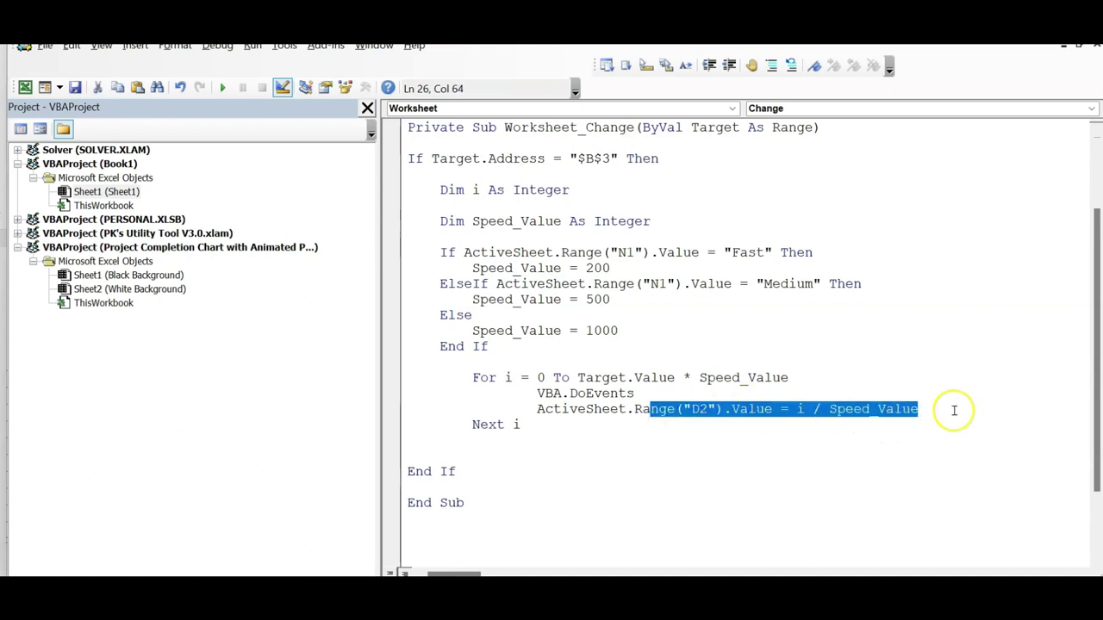
{"action": "left_click_drag", "start_coordinate": [538, 393], "coordinate": [649, 395]}
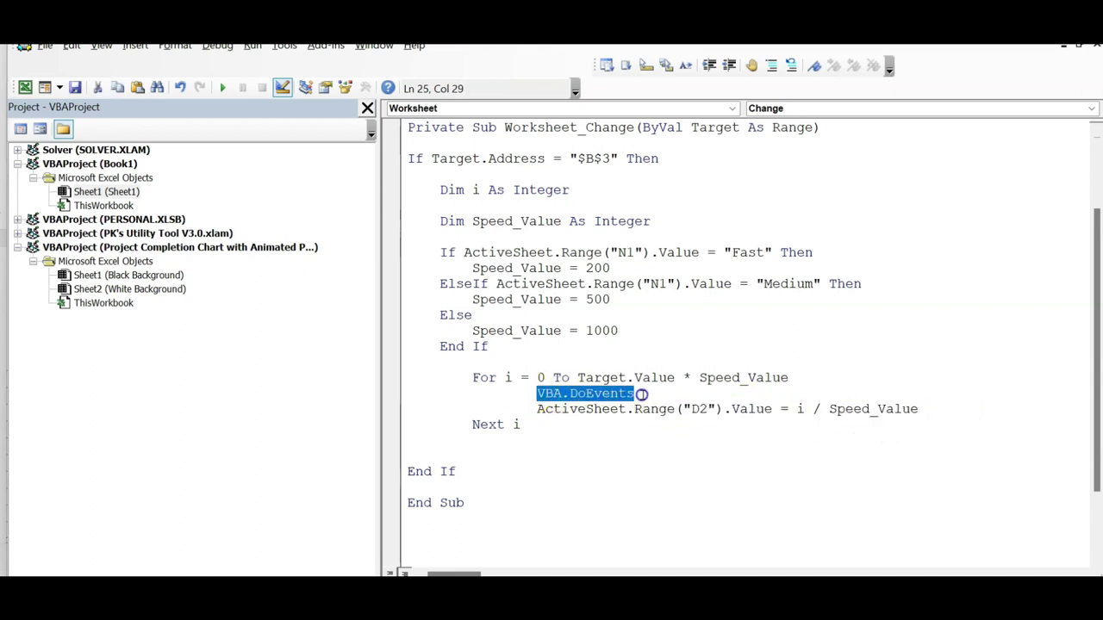
Delete the extra End Sub and the duplicate Option Explicit and Sub header lines.
{"action": "scroll", "coordinate": [651, 392], "scroll_direction": "down", "scroll_amount": 2}
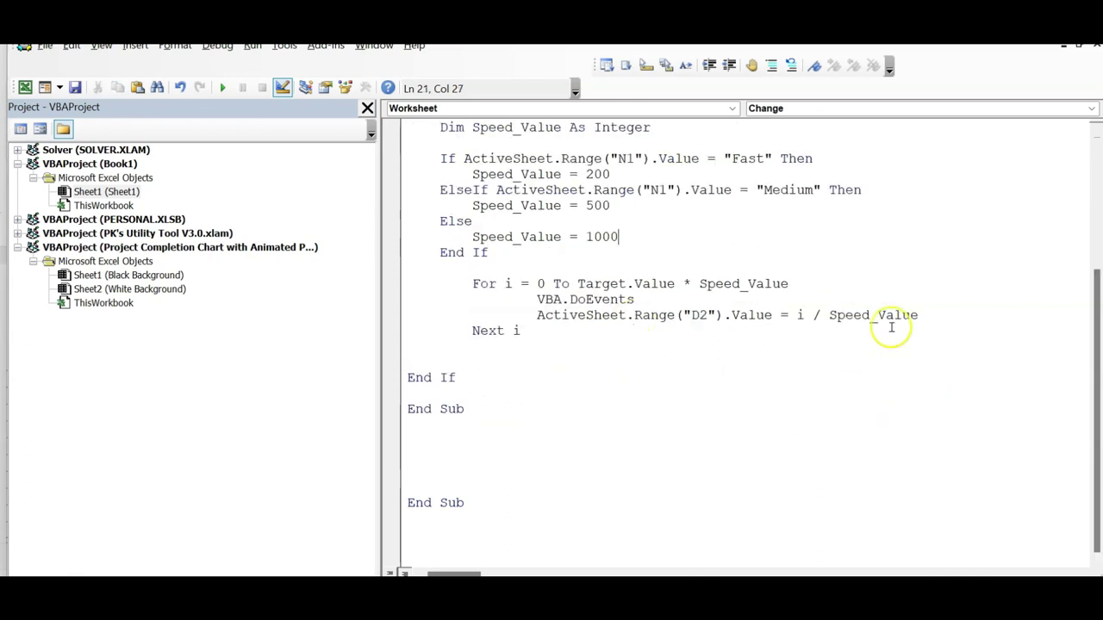
{"action": "left_click_drag", "start_coordinate": [497, 408], "coordinate": [400, 408]}
{"action": "key", "text": "Delete"}
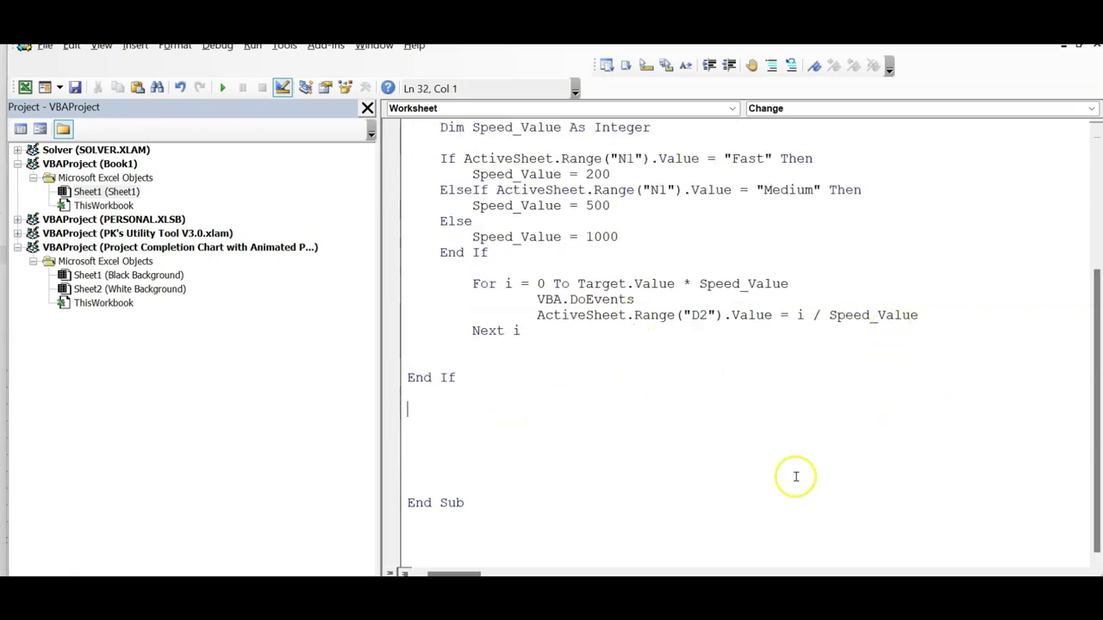
{"action": "scroll", "coordinate": [795, 475], "scroll_direction": "up", "scroll_amount": 3}
{"action": "scroll", "coordinate": [750, 345], "scroll_direction": "up", "scroll_amount": 1}
{"action": "mouse_move", "coordinate": [823, 237]}
{"action": "left_mouse_down"}
{"action": "mouse_move", "coordinate": [400, 207]}
{"action": "mouse_move", "coordinate": [407, 192]}
{"action": "left_mouse_up"}
{"action": "key", "text": "Delete"}
{"action": "scroll", "coordinate": [534, 506], "scroll_direction": "down", "scroll_amount": 4}
Set project completion in B3 to 30%, then to 70%.
{"action": "key", "text": "alt+F11"}
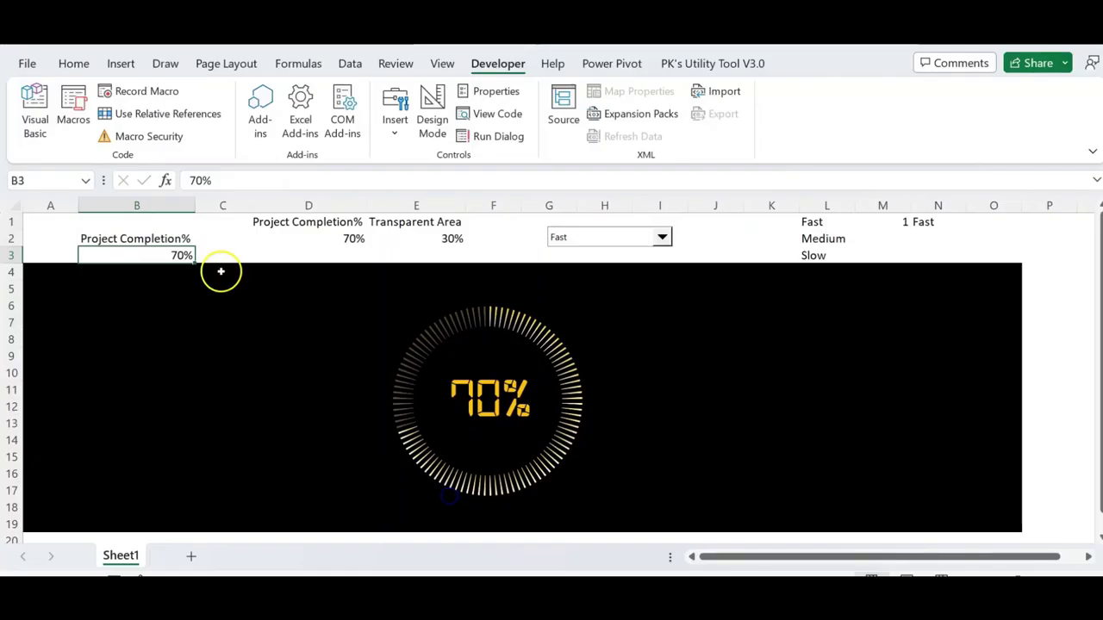
{"action": "type", "text": "3"}
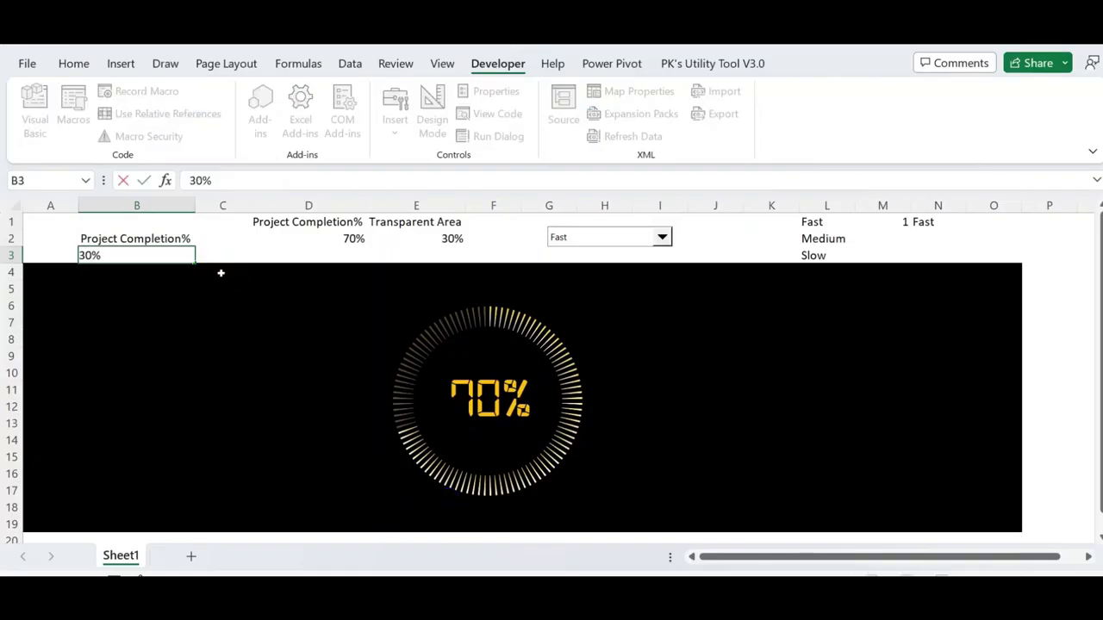
{"action": "key", "text": "Return"}
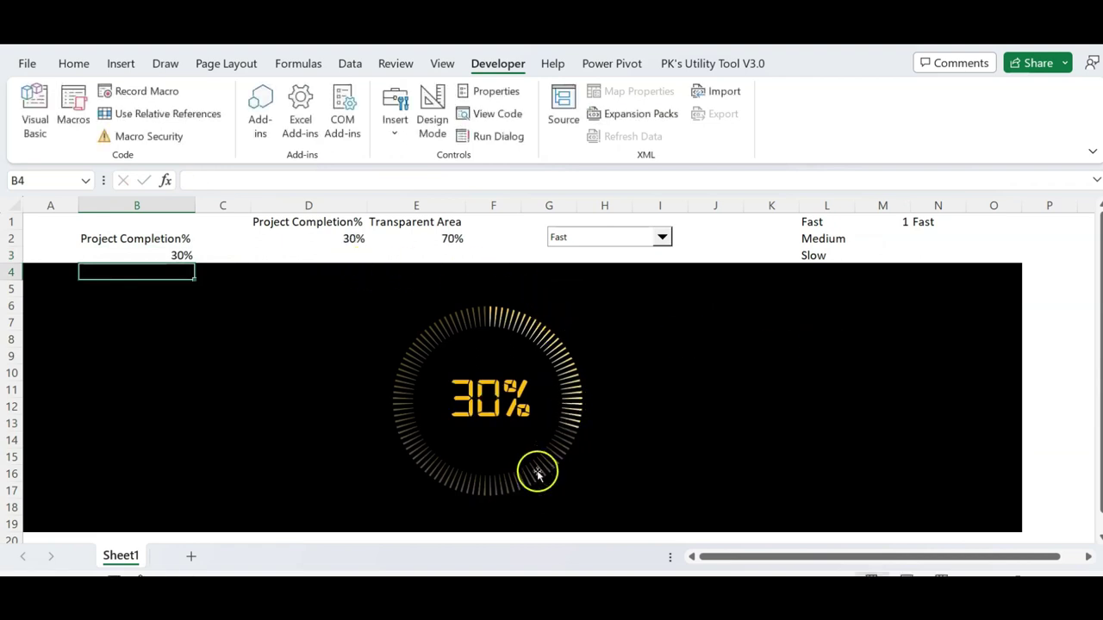
{"action": "left_click", "coordinate": [148, 252]}
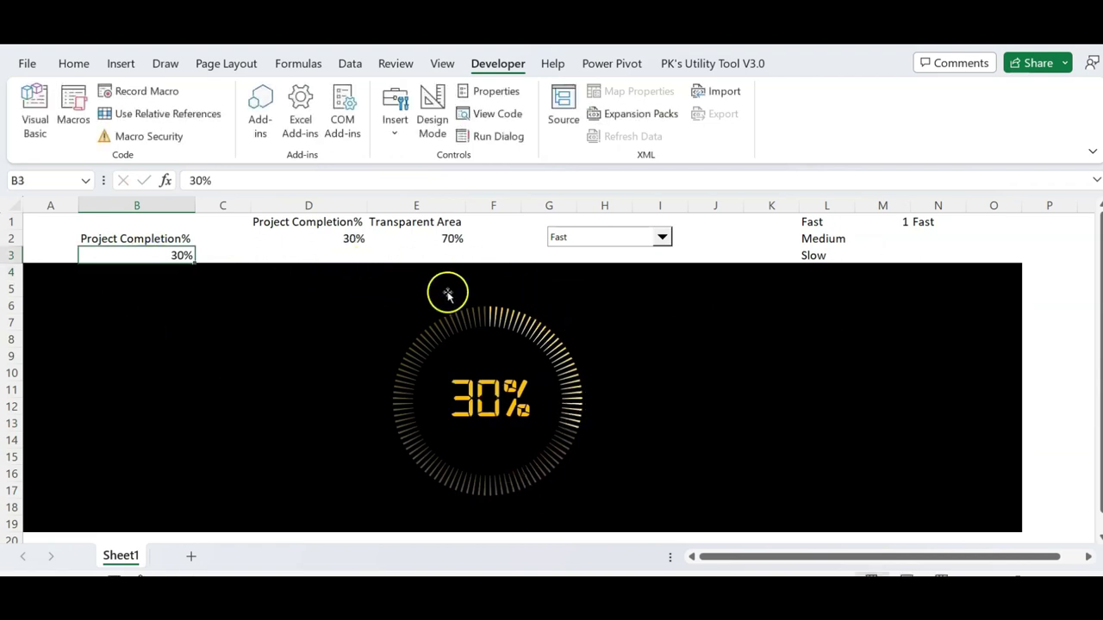
{"action": "type", "text": "70"}
{"action": "key", "text": "Return"}
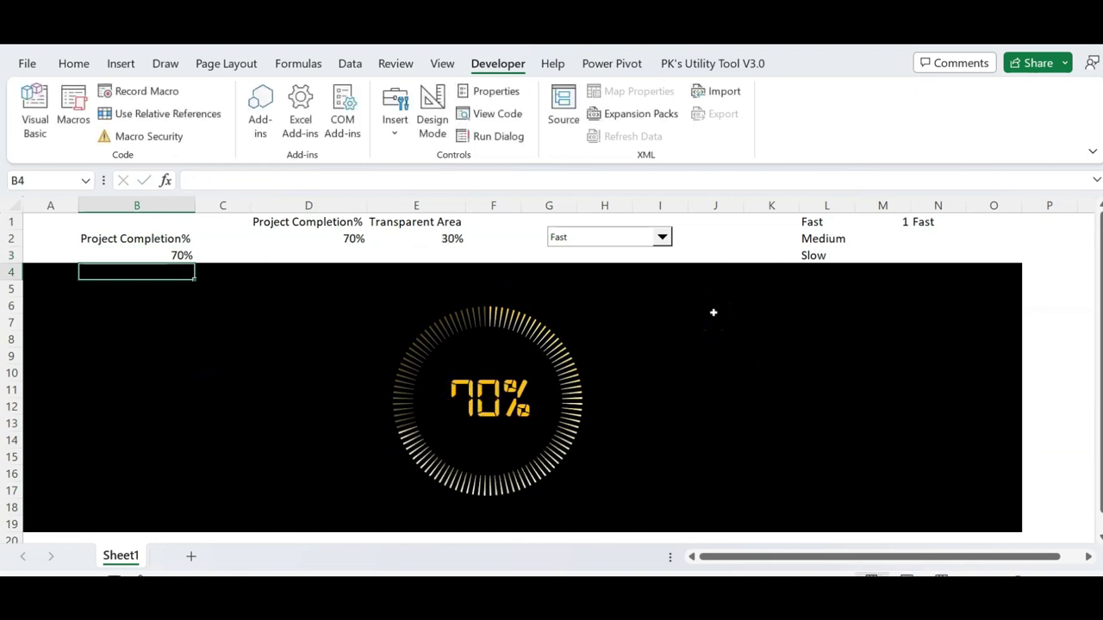
Choose Slow in the speed dropdown and set B3 to 15%.
{"action": "left_click", "coordinate": [626, 236]}
{"action": "left_click", "coordinate": [590, 277]}
{"action": "left_click", "coordinate": [180, 254]}
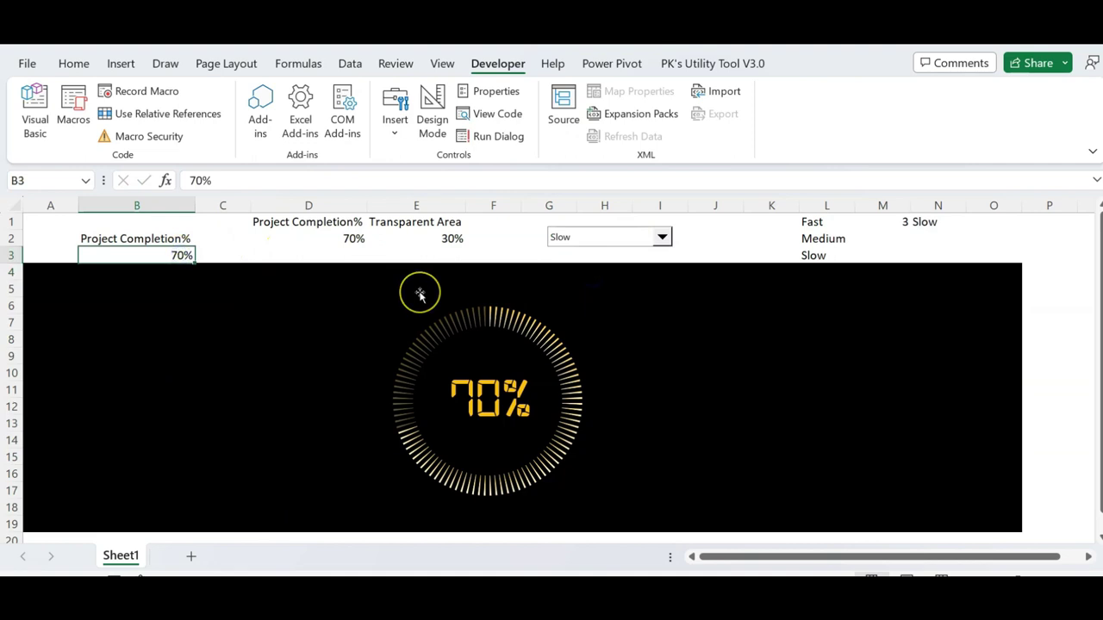
{"action": "type", "text": "15"}
{"action": "key", "text": "Return"}
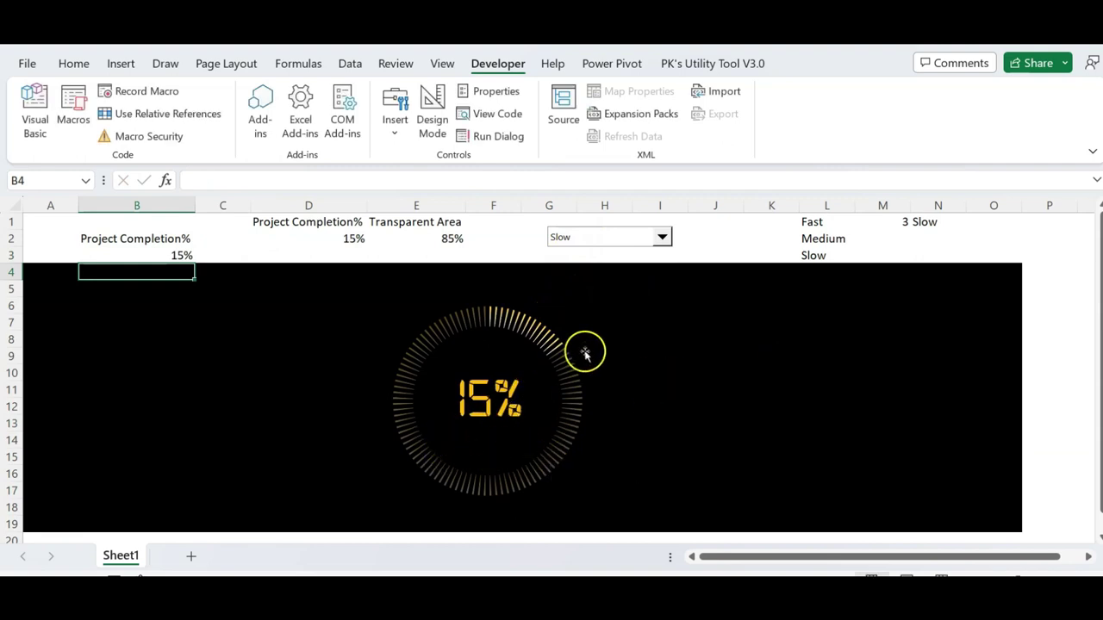
{"action": "left_click", "coordinate": [37, 103]}
Review the Slow 1000, Medium 500 and Fast 200 speed values in the code.
{"action": "double_click", "coordinate": [594, 393]}
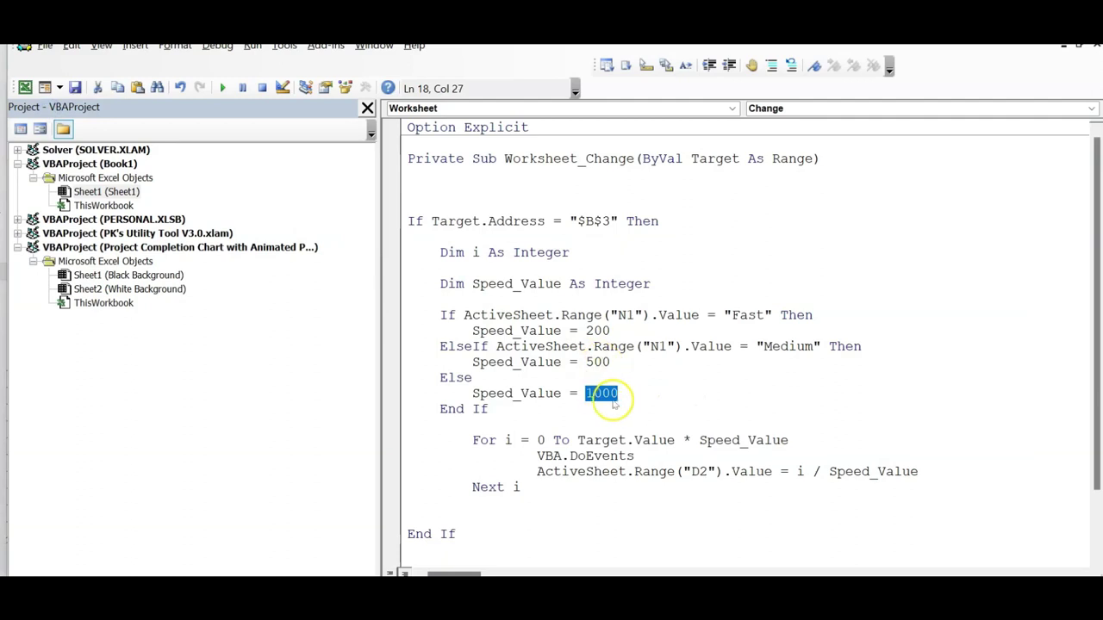
{"action": "double_click", "coordinate": [599, 362]}
{"action": "left_click", "coordinate": [594, 330]}
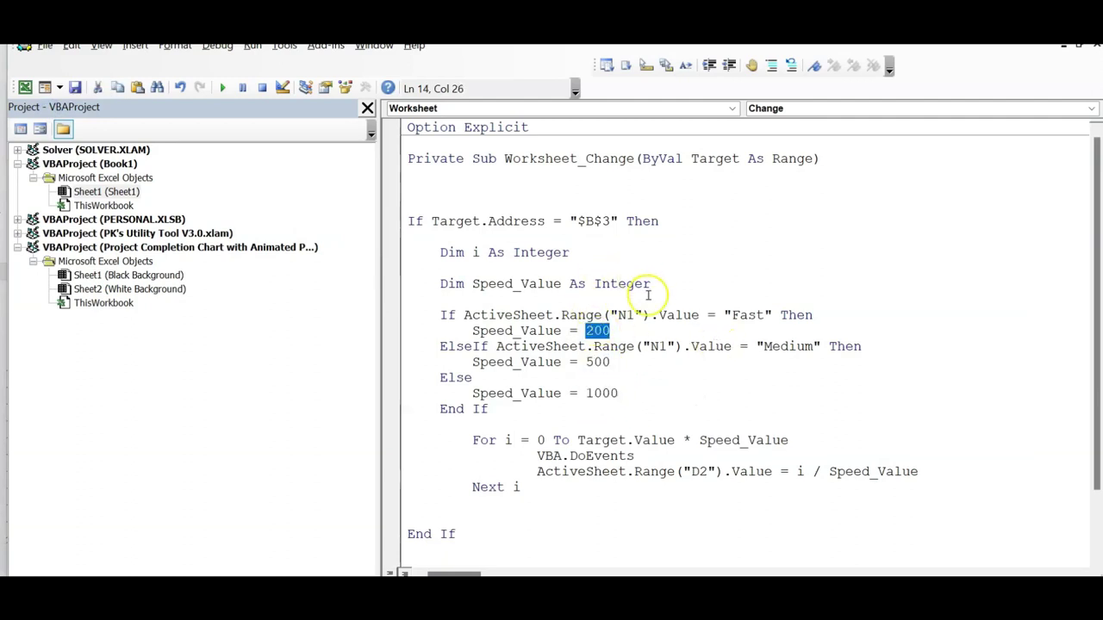
Delete the blank line under the Sub header and return to the worksheet.
{"action": "left_click", "coordinate": [505, 179]}
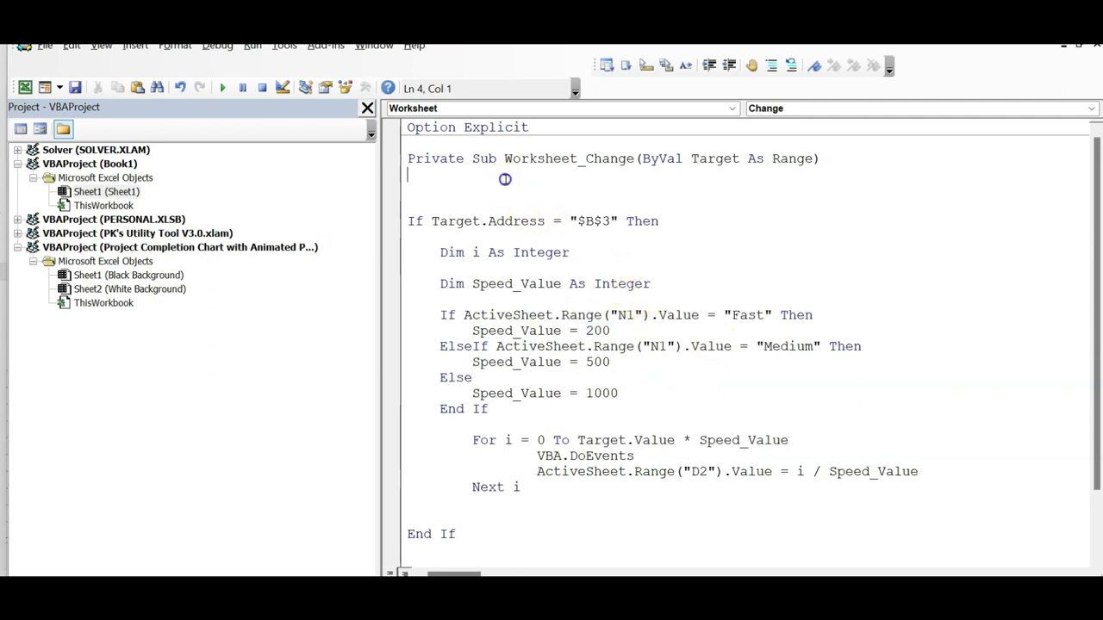
{"action": "key", "text": "Delete"}
{"action": "left_click", "coordinate": [746, 384]}
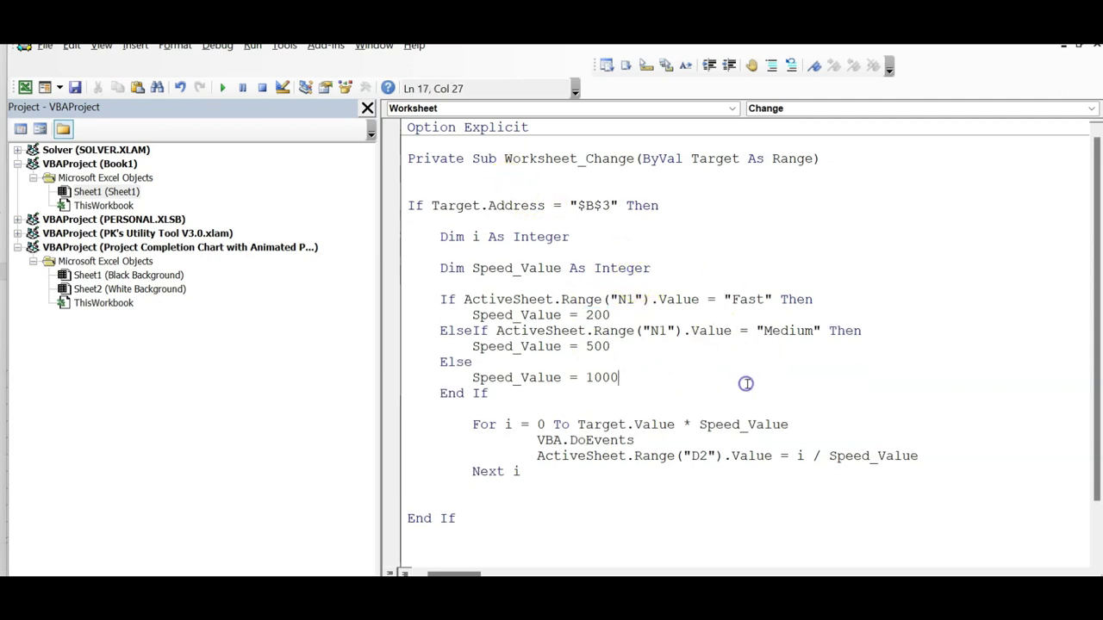
{"action": "key", "text": "alt+F11"}
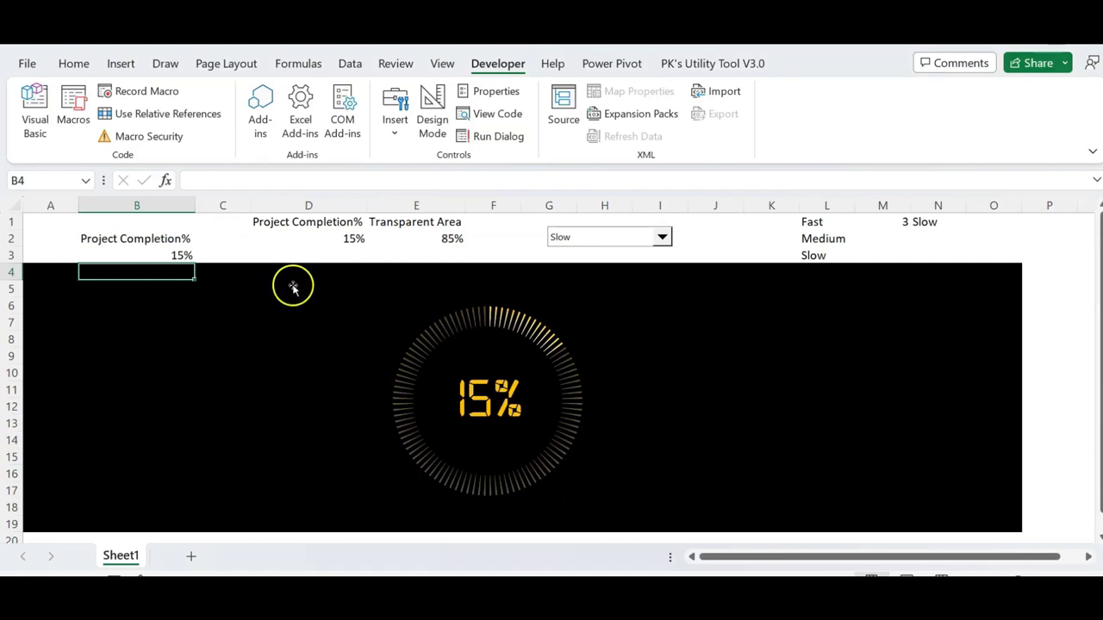
{"action": "left_click", "coordinate": [291, 287]}
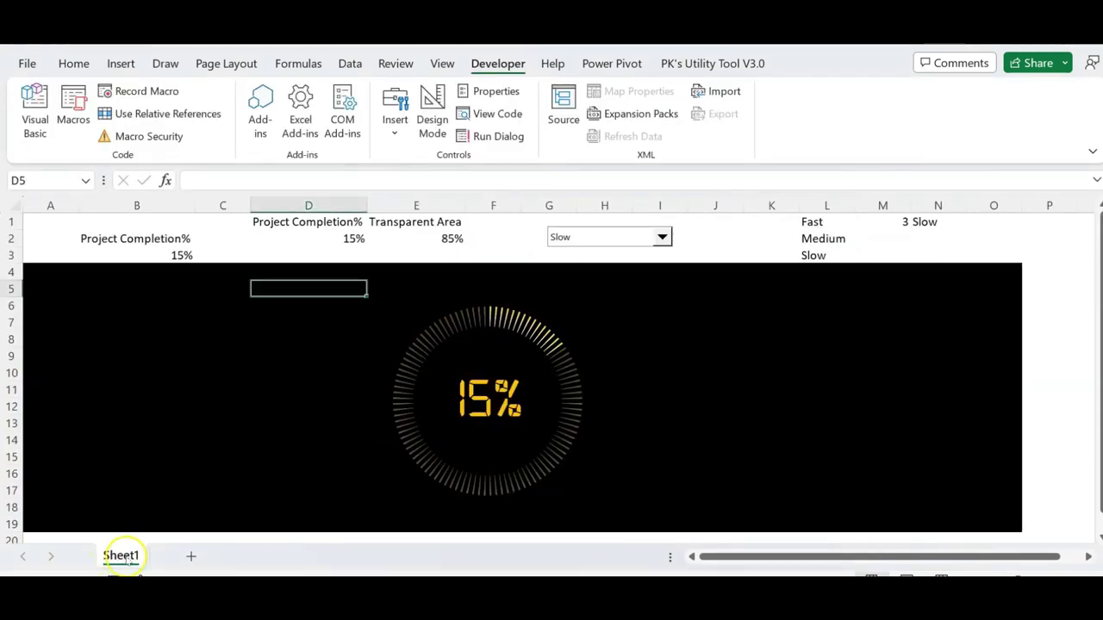
Duplicate Sheet1 as Sheet1 (2).
{"action": "right_click", "coordinate": [132, 565]}
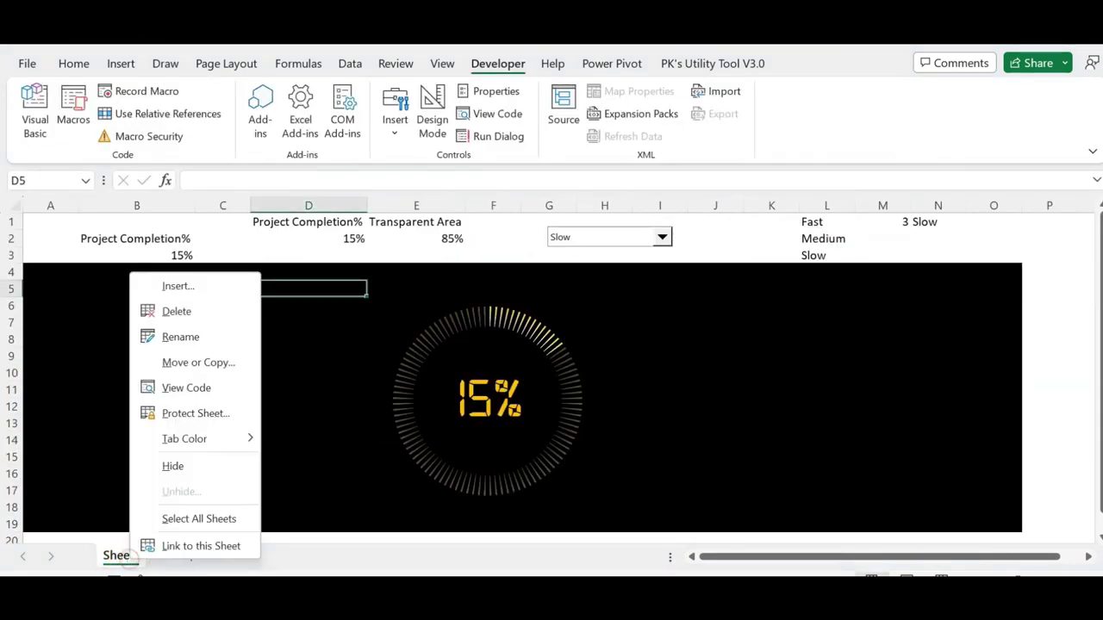
{"action": "left_click", "coordinate": [120, 557]}
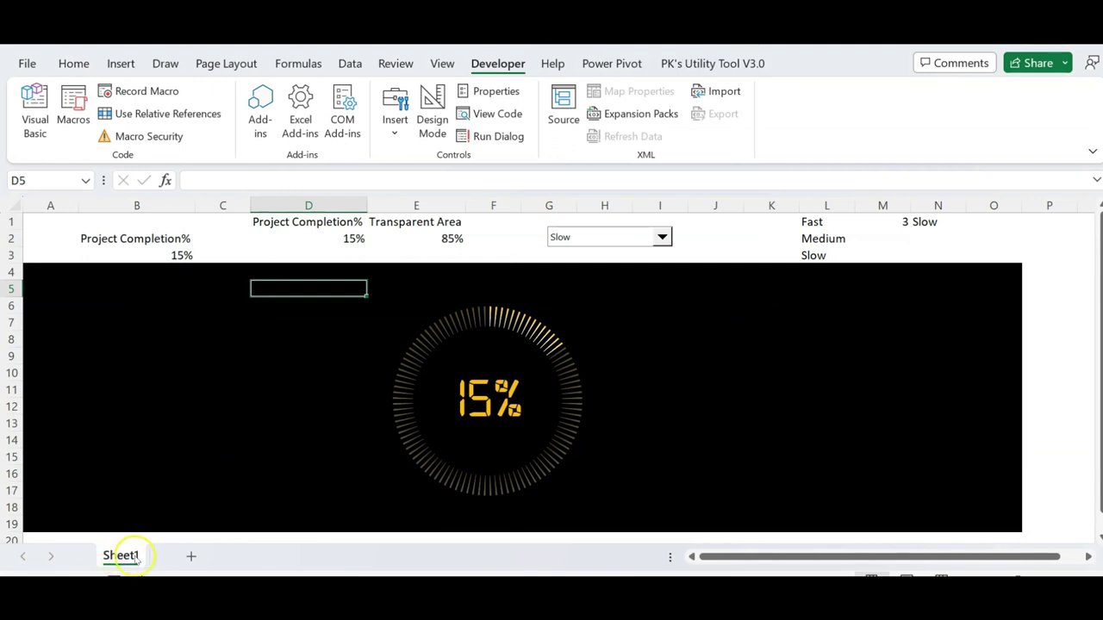
{"action": "left_click_drag", "start_coordinate": [180, 543], "coordinate": [180, 543]}
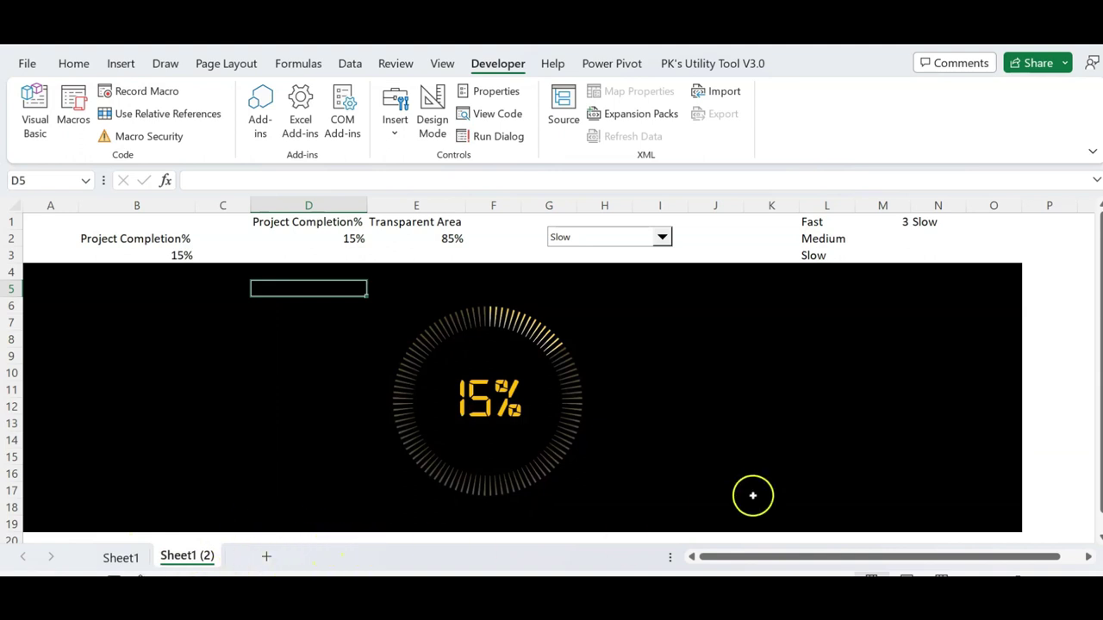
Set the black background cells to No Fill so the gauge sits on white.
{"action": "left_click", "coordinate": [719, 418]}
{"action": "left_click", "coordinate": [73, 63]}
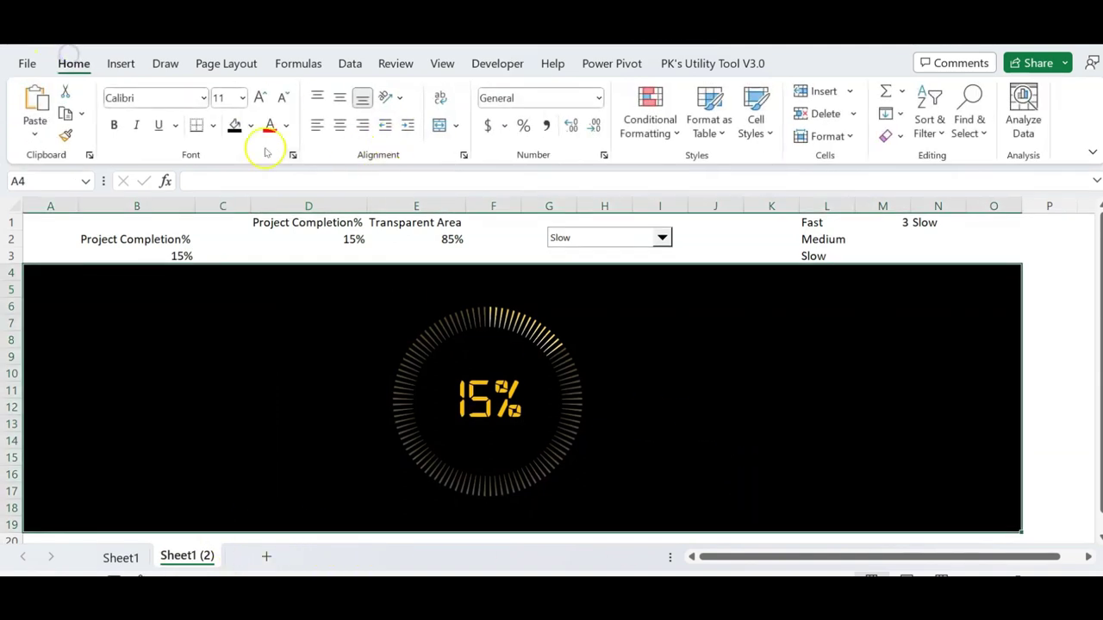
{"action": "left_click", "coordinate": [250, 125]}
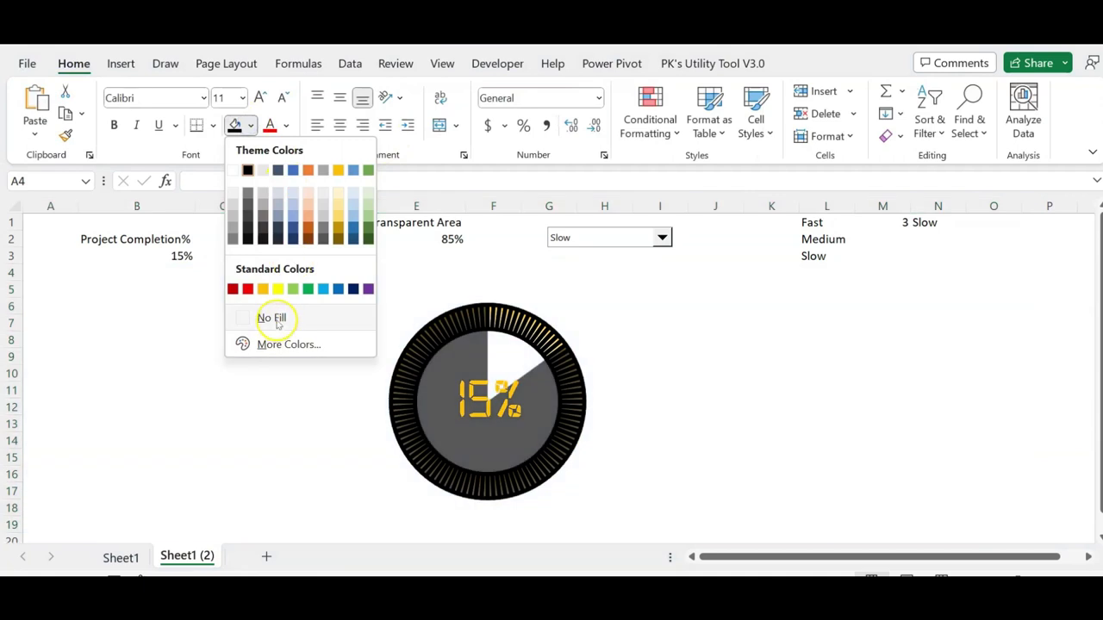
{"action": "left_click", "coordinate": [277, 324]}
{"action": "left_click", "coordinate": [758, 356]}
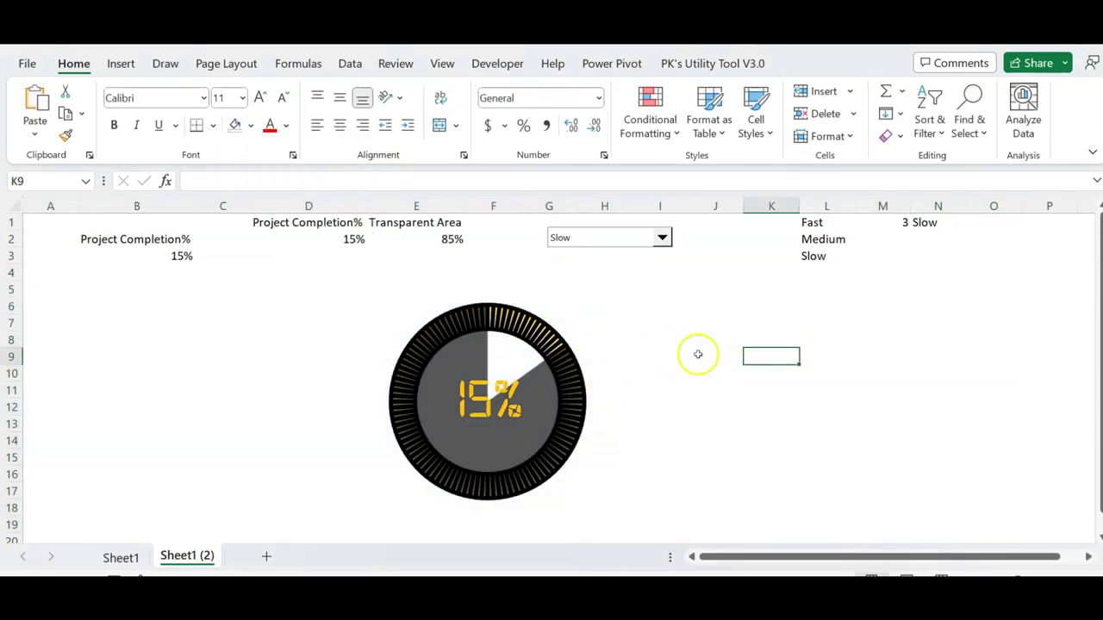
Select the pie chart's white slice and bring up its fill and line formatting.
{"action": "left_click", "coordinate": [509, 327]}
{"action": "left_click", "coordinate": [505, 324]}
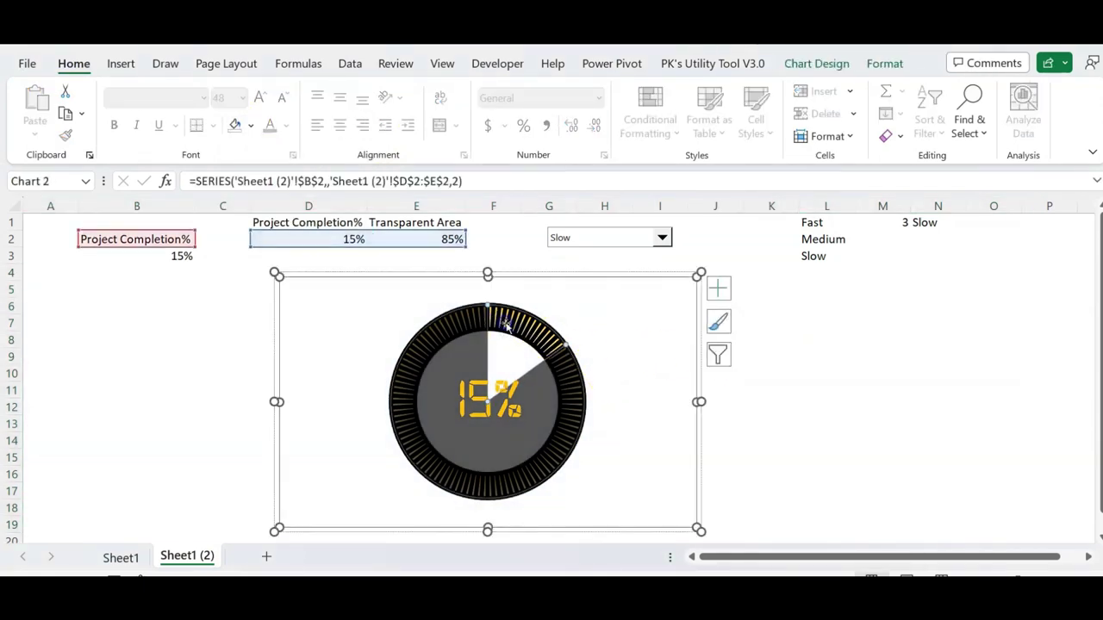
{"action": "right_click", "coordinate": [507, 324]}
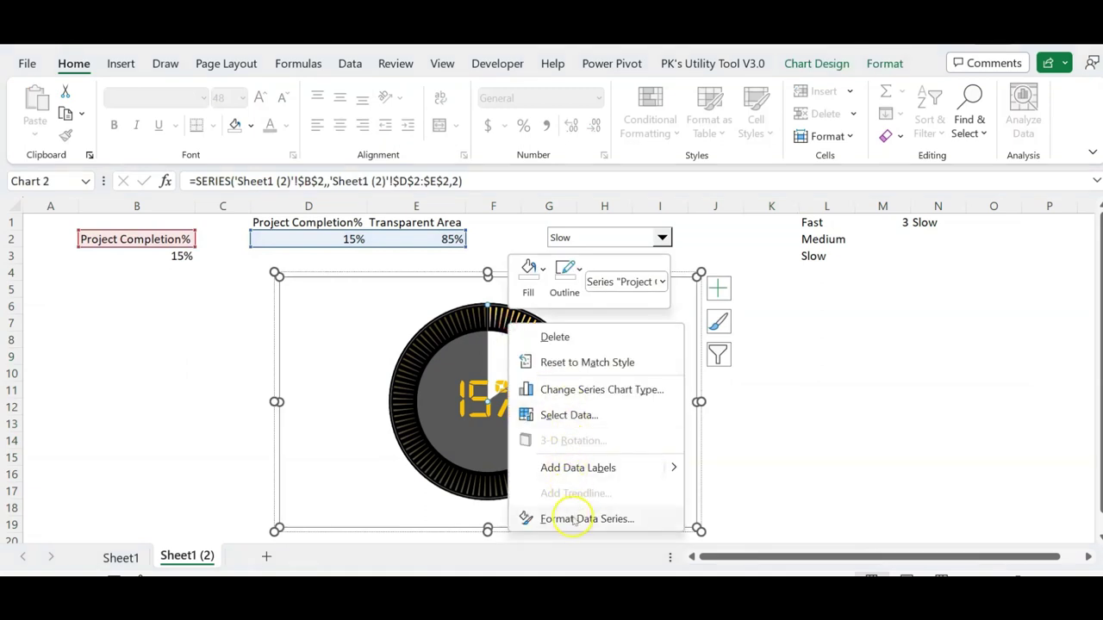
{"action": "left_click", "coordinate": [572, 517]}
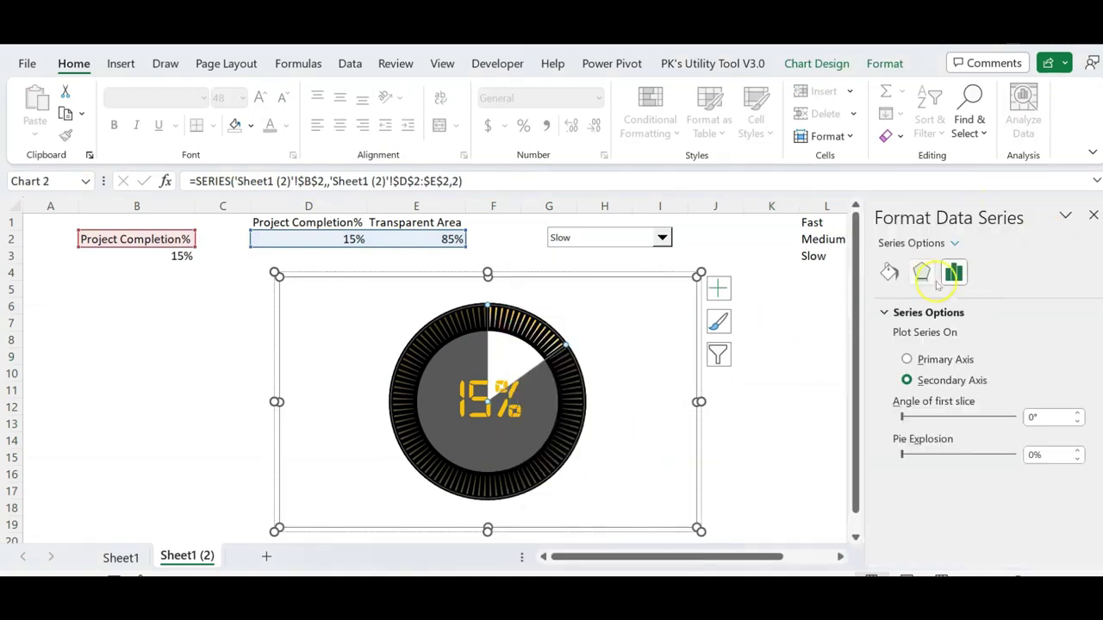
{"action": "left_click", "coordinate": [891, 272]}
{"action": "left_click", "coordinate": [518, 345]}
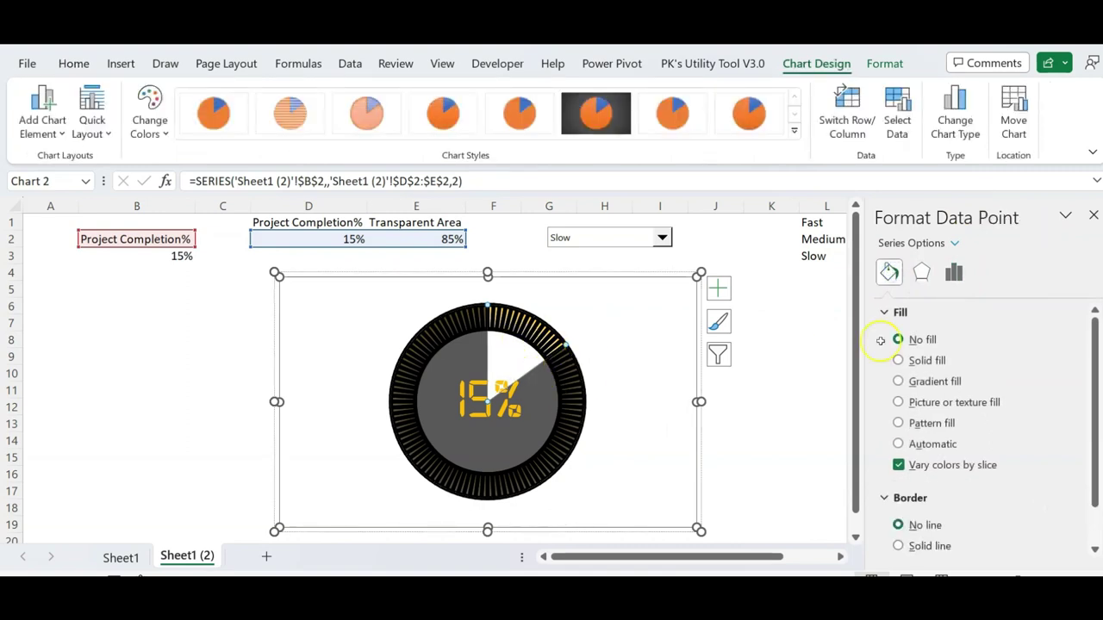
{"action": "mouse_move", "coordinate": [1091, 387]}
{"action": "left_mouse_down"}
{"action": "mouse_move", "coordinate": [1091, 453]}
{"action": "mouse_move", "coordinate": [1090, 387]}
{"action": "left_mouse_up"}
Give the white slice a light grey solid fill at 20% transparency.
{"action": "left_click", "coordinate": [935, 360]}
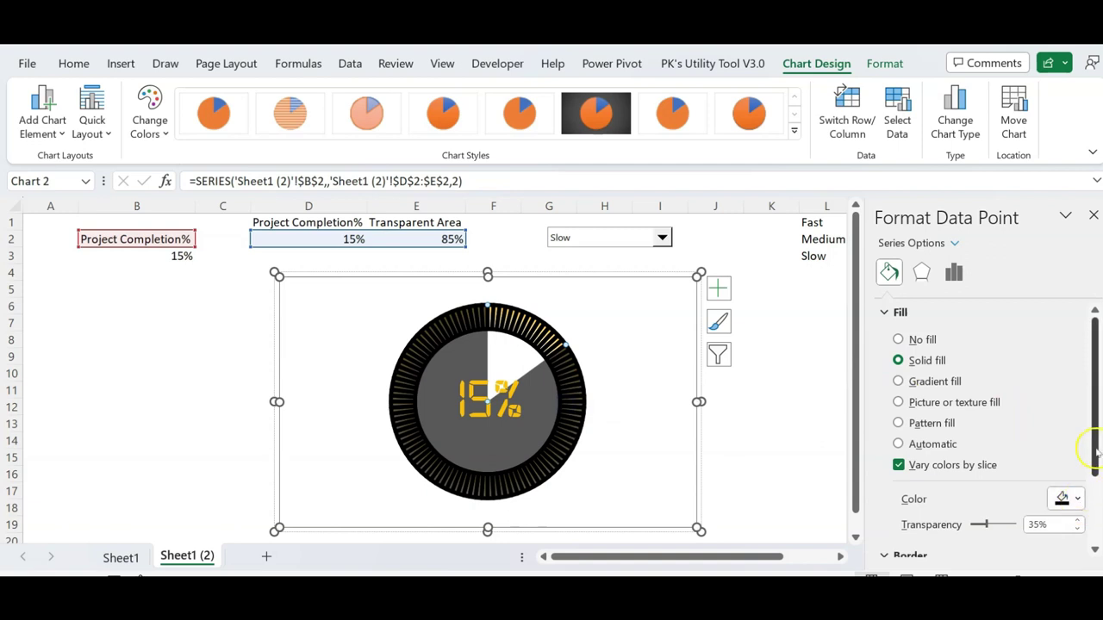
{"action": "left_click_drag", "start_coordinate": [1092, 443], "coordinate": [1094, 487]}
{"action": "left_click", "coordinate": [1076, 426]}
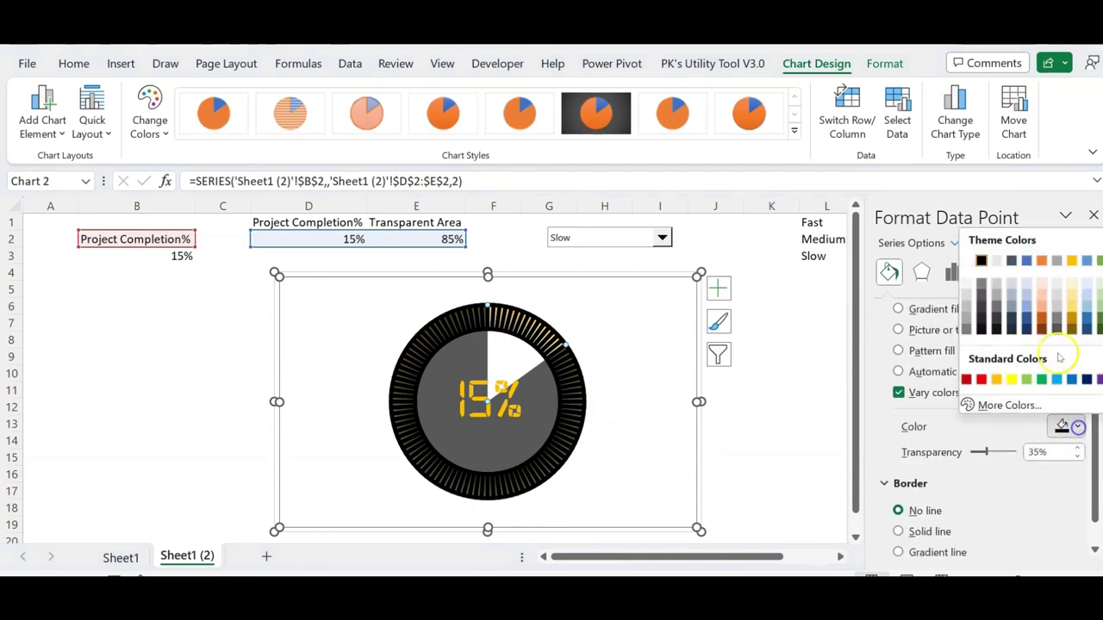
{"action": "left_click", "coordinate": [965, 260]}
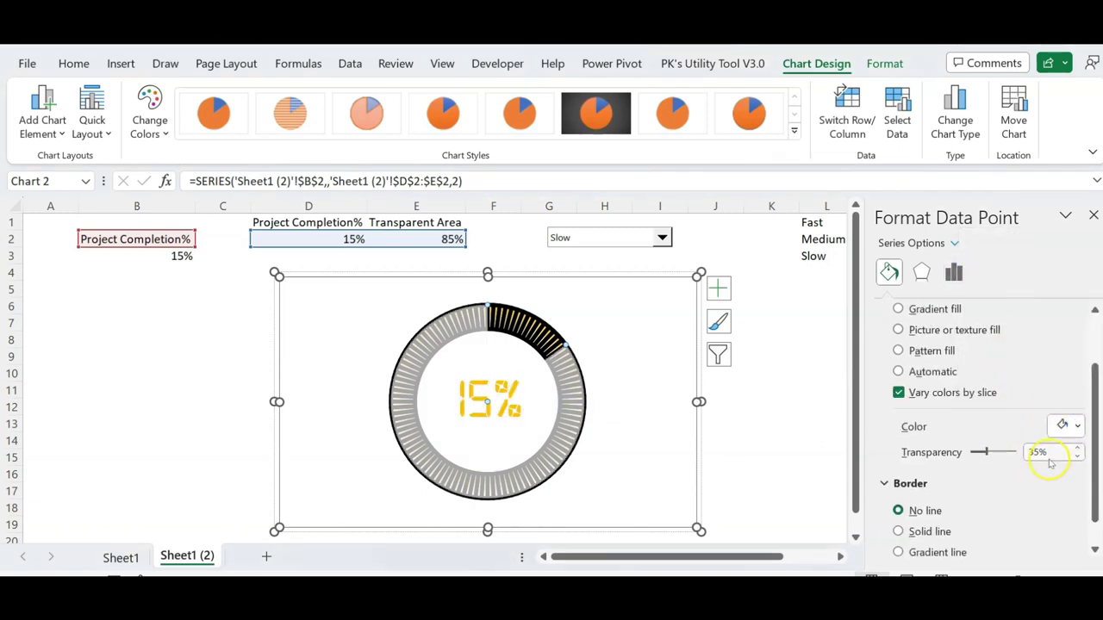
{"action": "left_click_drag", "start_coordinate": [1044, 453], "coordinate": [1009, 454]}
{"action": "type", "text": "20"}
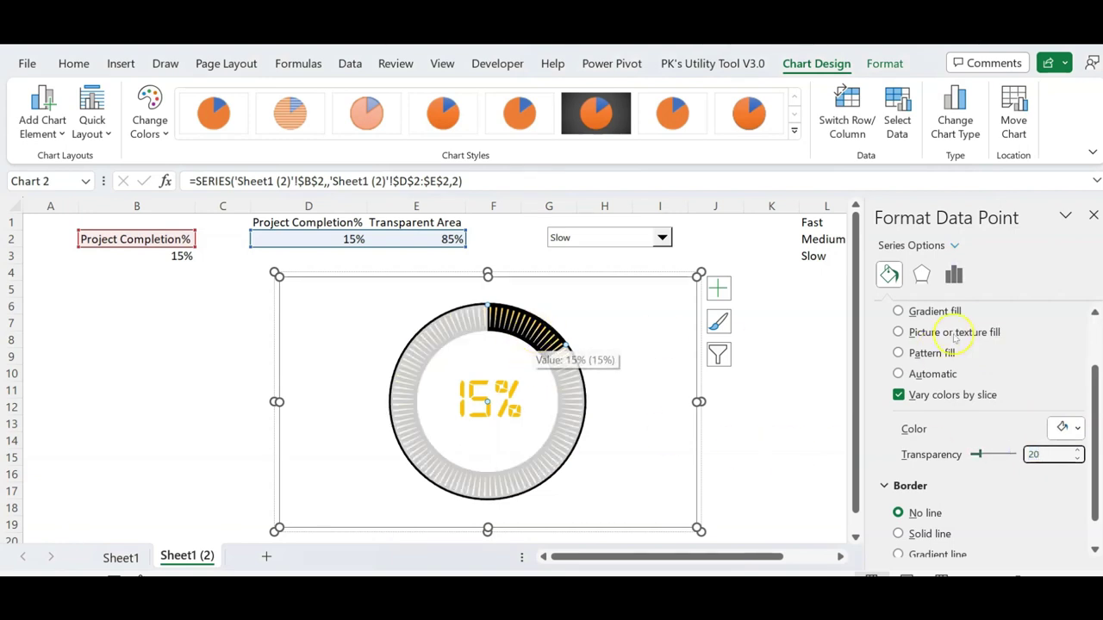
{"action": "left_click", "coordinate": [955, 245]}
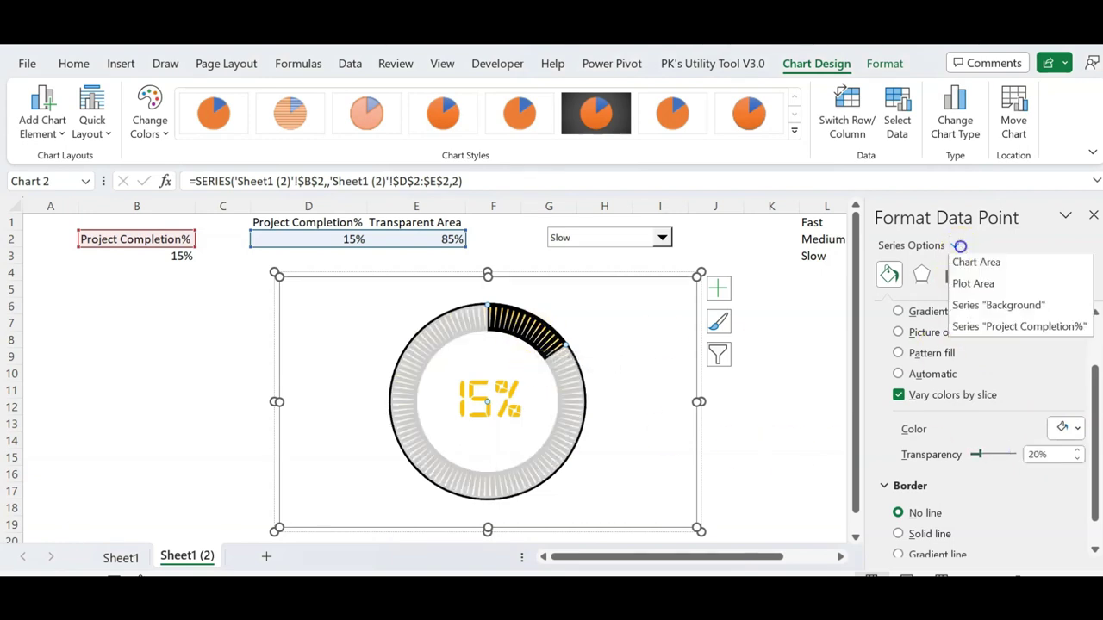
Make both Background series gradient stops blue and the ring's segment borders white.
{"action": "left_click", "coordinate": [1016, 308]}
{"action": "left_click_drag", "start_coordinate": [1093, 353], "coordinate": [1093, 410]}
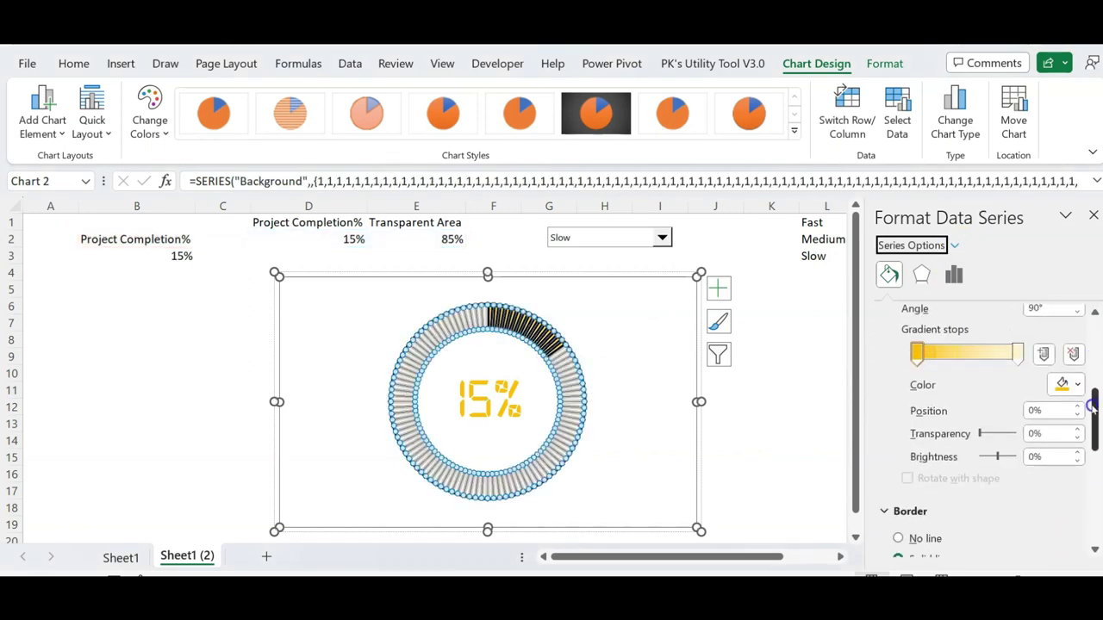
{"action": "left_click", "coordinate": [916, 328]}
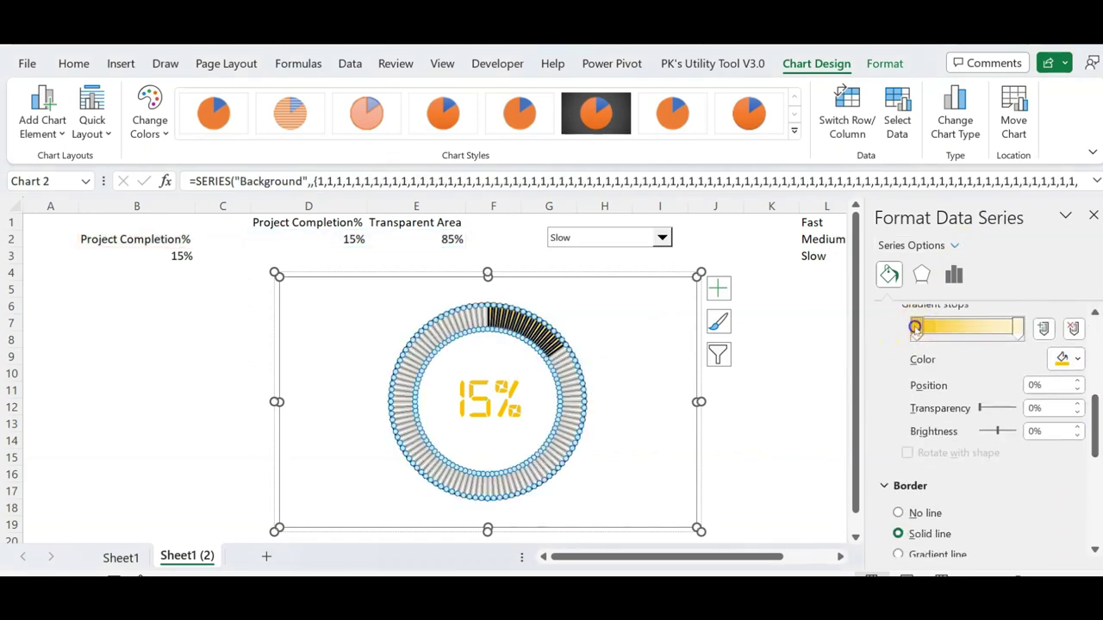
{"action": "left_click", "coordinate": [1076, 359]}
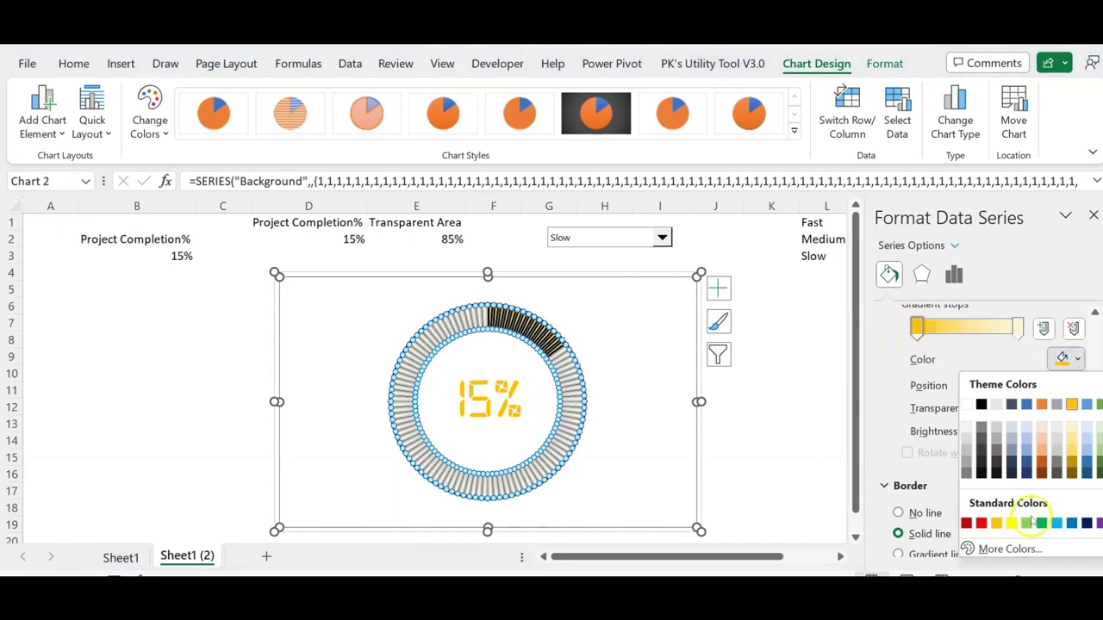
{"action": "left_click", "coordinate": [1071, 523]}
{"action": "left_click", "coordinate": [1018, 327]}
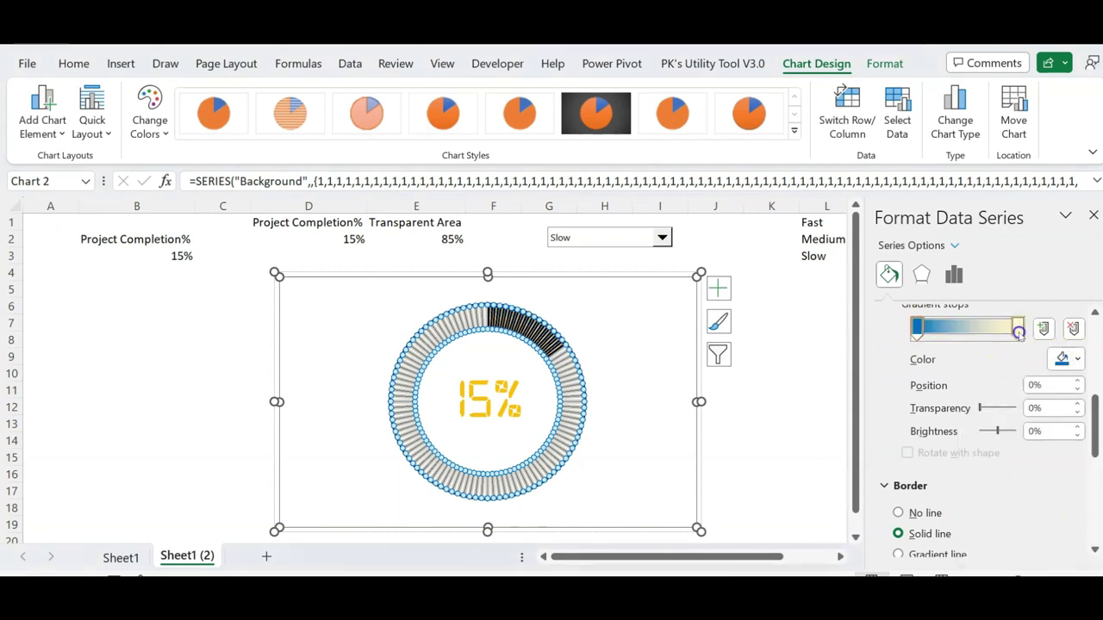
{"action": "left_click", "coordinate": [1078, 360]}
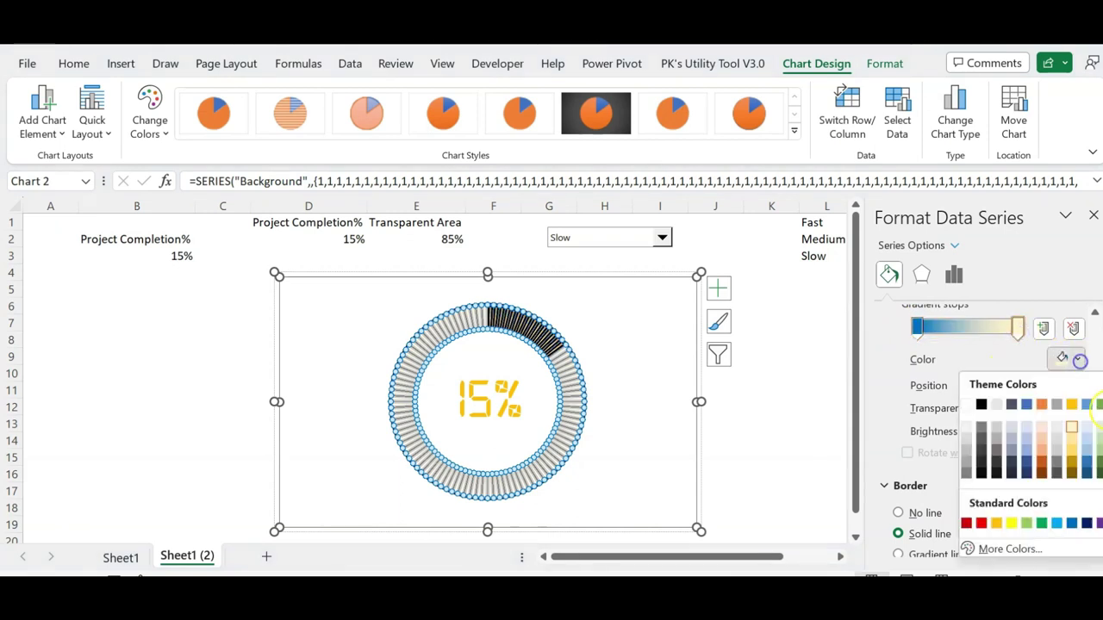
{"action": "left_click", "coordinate": [1088, 405]}
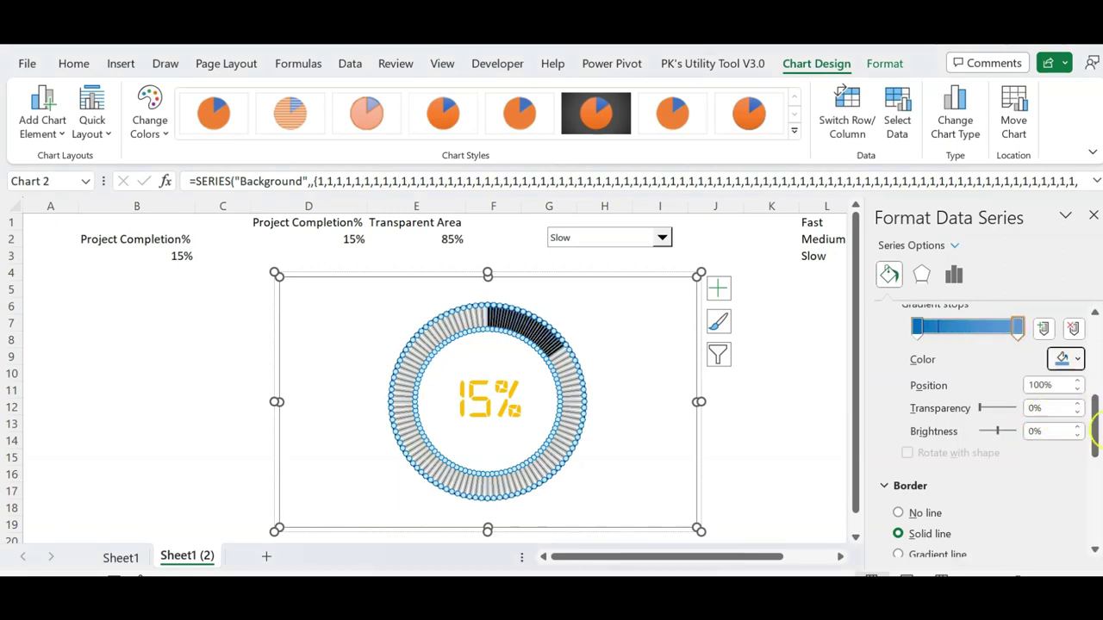
{"action": "left_click_drag", "start_coordinate": [1097, 416], "coordinate": [1088, 458]}
{"action": "left_click", "coordinate": [1079, 420]}
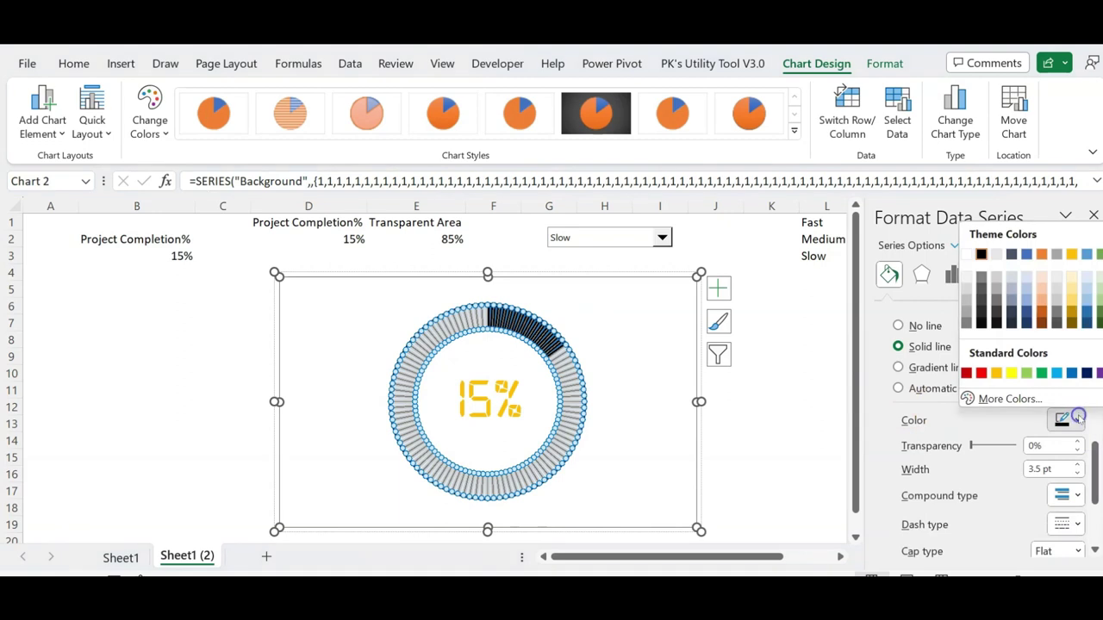
{"action": "left_click", "coordinate": [966, 255]}
Change the centre 15% label's font colour from gold to blue.
{"action": "left_click", "coordinate": [763, 357]}
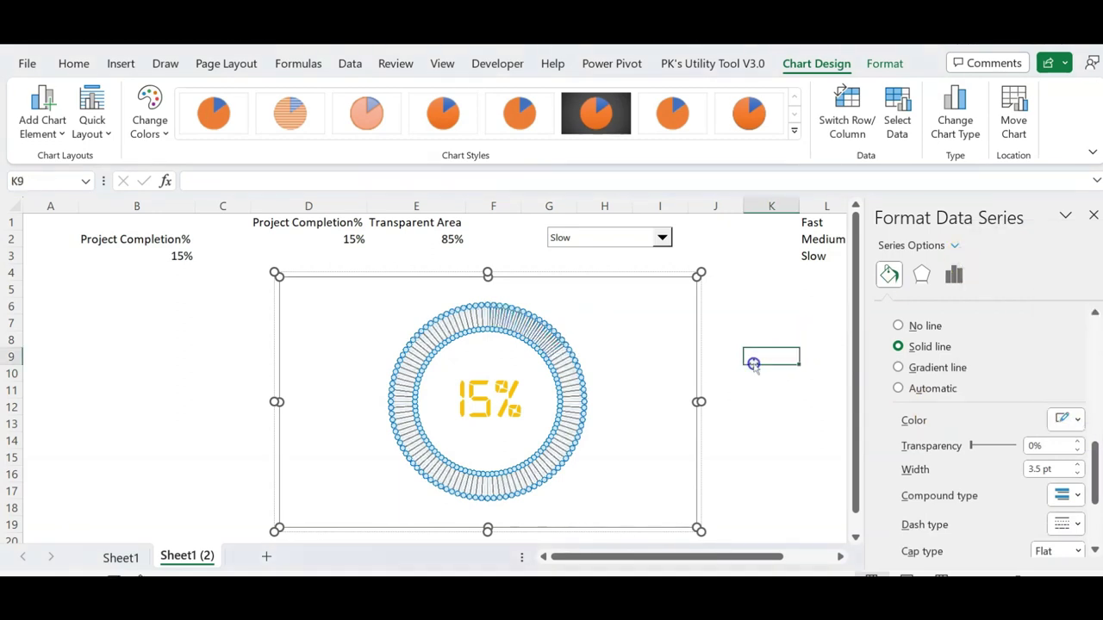
{"action": "left_click", "coordinate": [485, 358]}
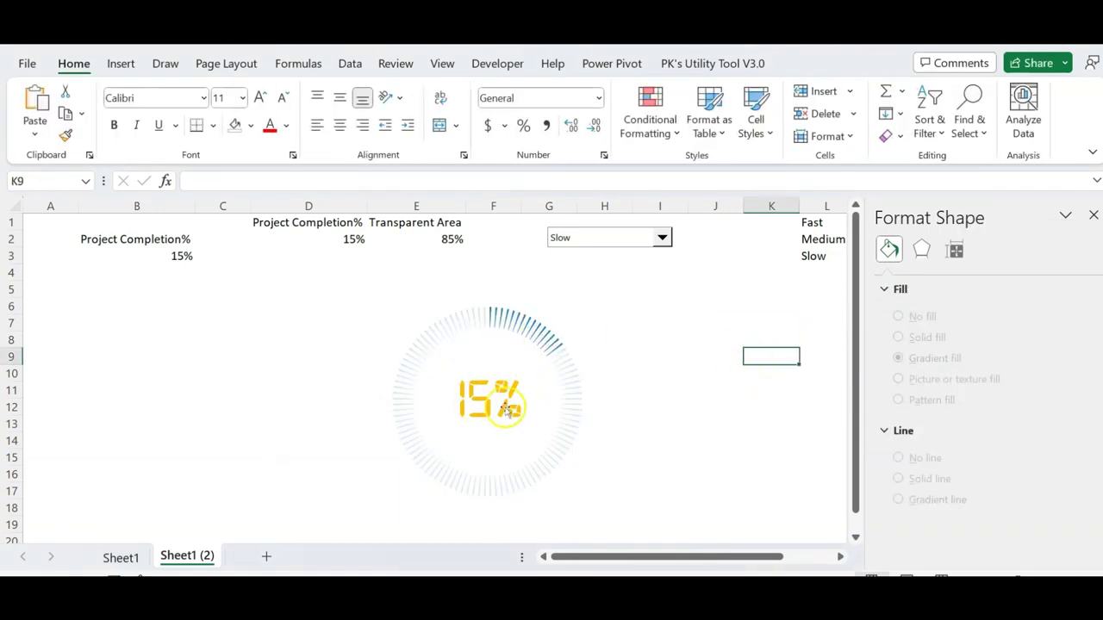
{"action": "left_click", "coordinate": [520, 374]}
{"action": "left_click", "coordinate": [487, 395]}
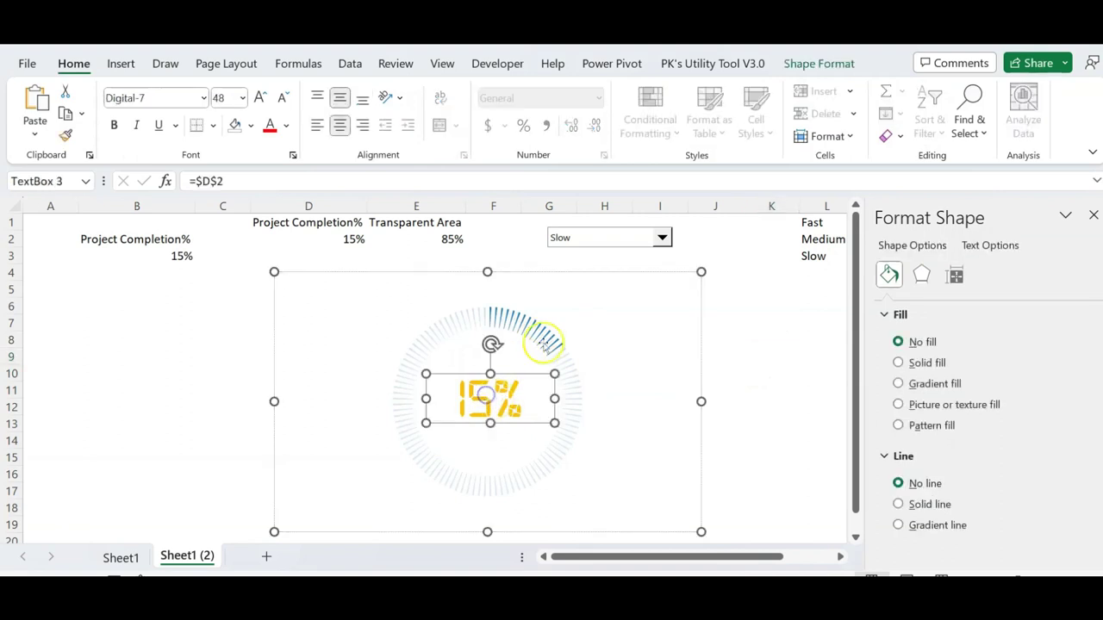
{"action": "left_click", "coordinate": [289, 125]}
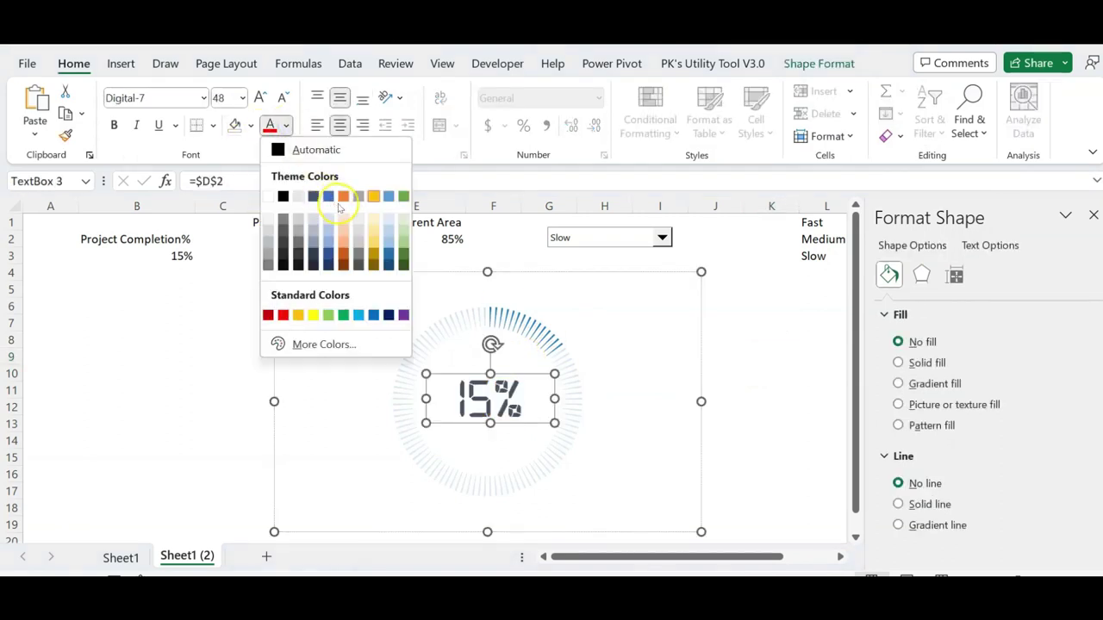
{"action": "left_click", "coordinate": [359, 316]}
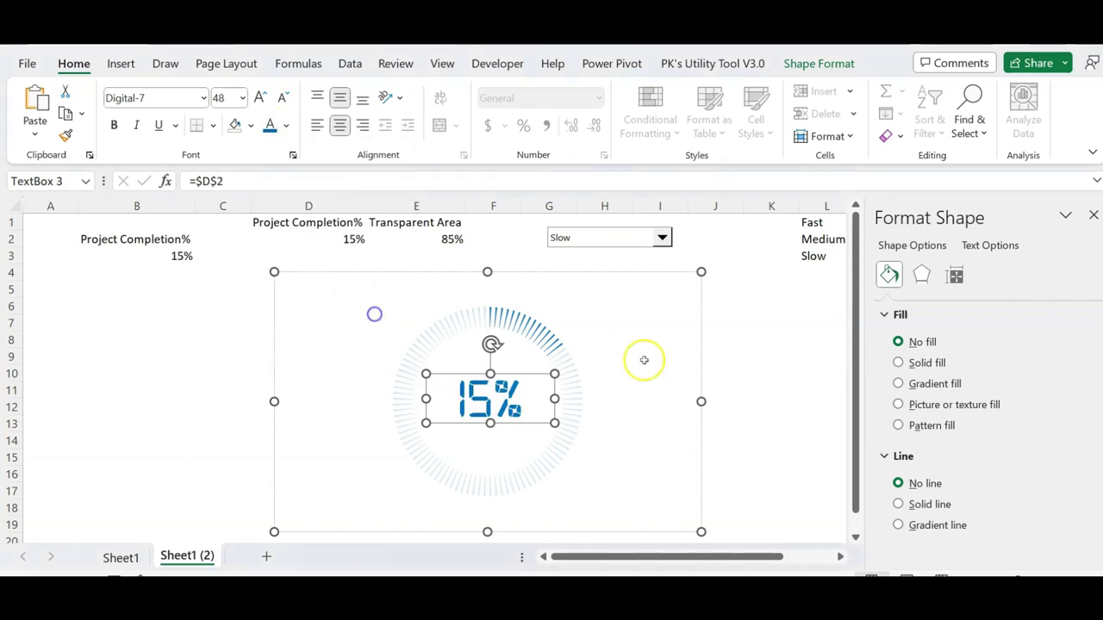
Close the Format Shape pane and nudge the gauge group slightly left.
{"action": "left_click", "coordinate": [769, 355]}
{"action": "left_click", "coordinate": [1092, 215]}
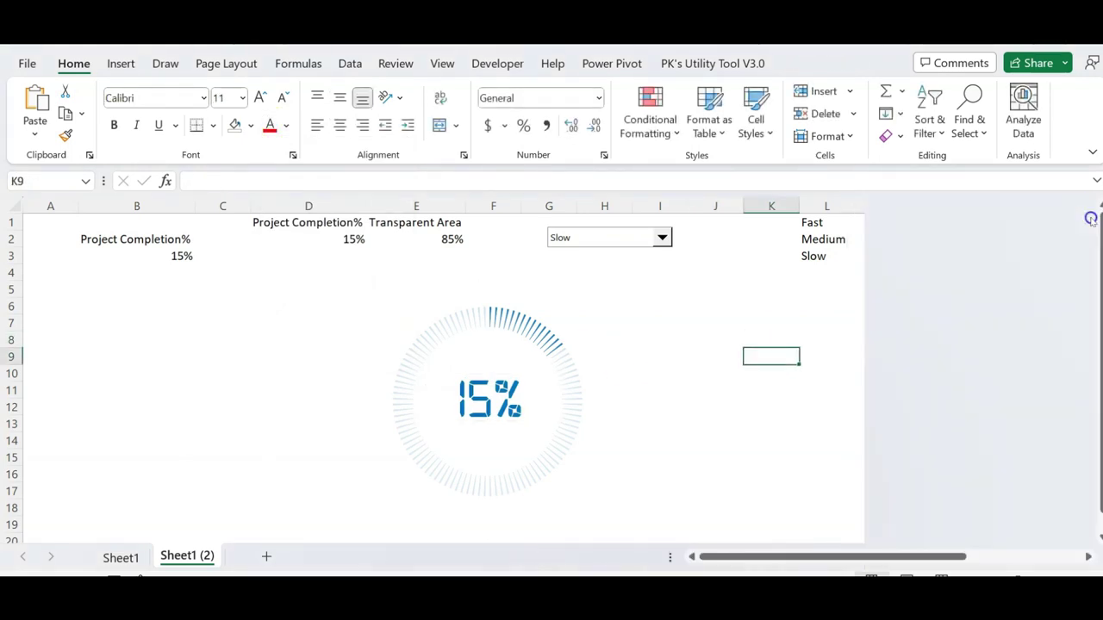
{"action": "left_click", "coordinate": [809, 373]}
{"action": "left_click", "coordinate": [505, 321]}
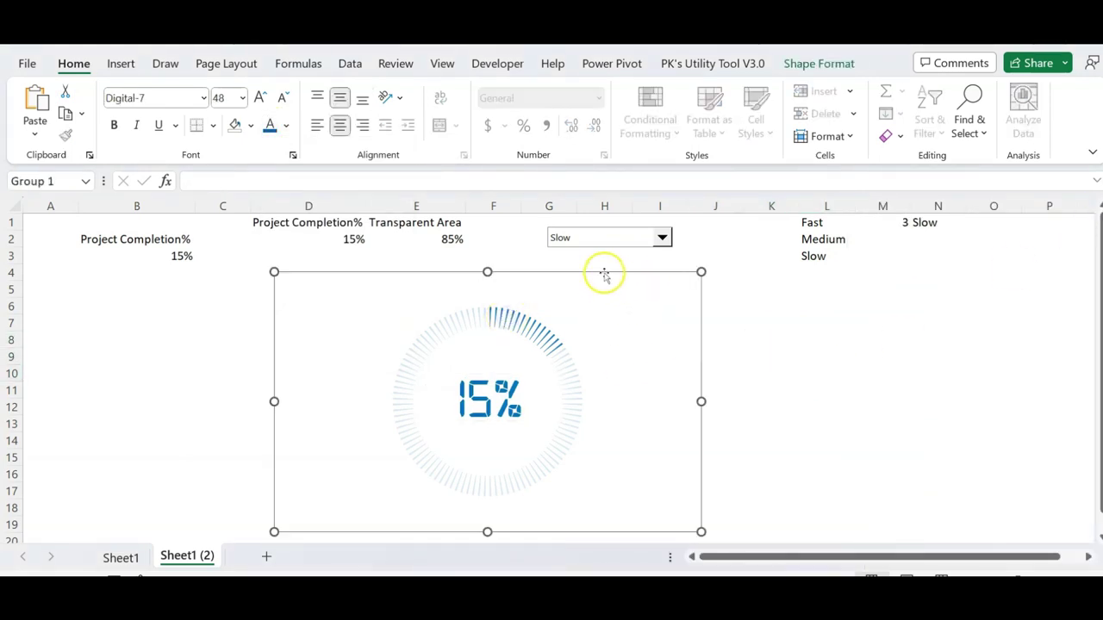
{"action": "left_click_drag", "start_coordinate": [600, 273], "coordinate": [561, 269]}
{"action": "left_click", "coordinate": [751, 336]}
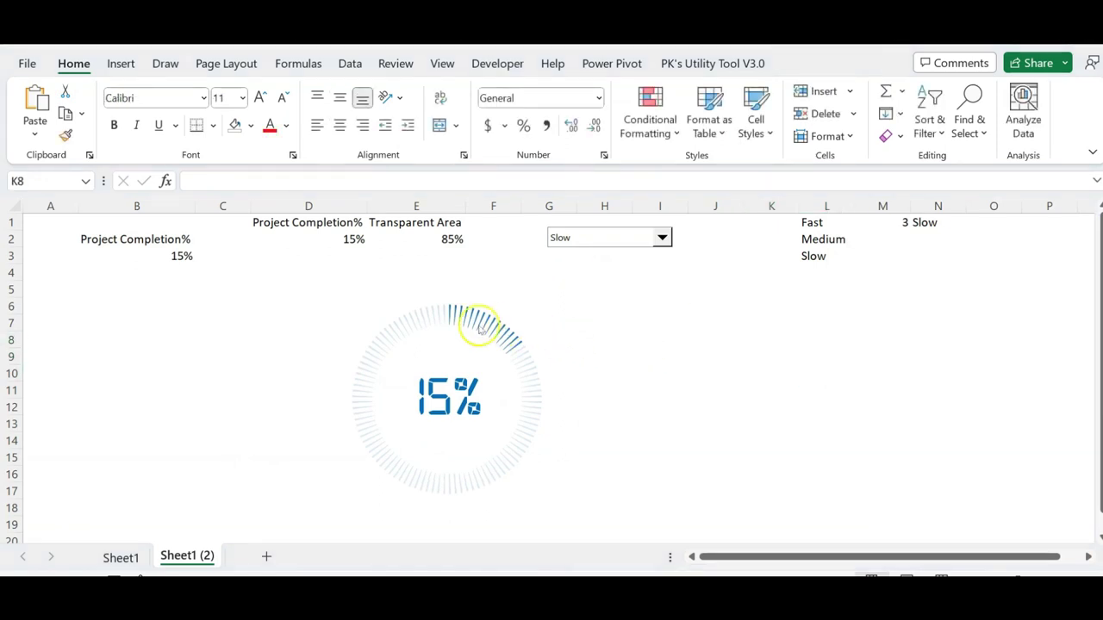
Look at the finished three-gauge workbook, then return to the working one.
{"action": "key", "text": "alt+Tab"}
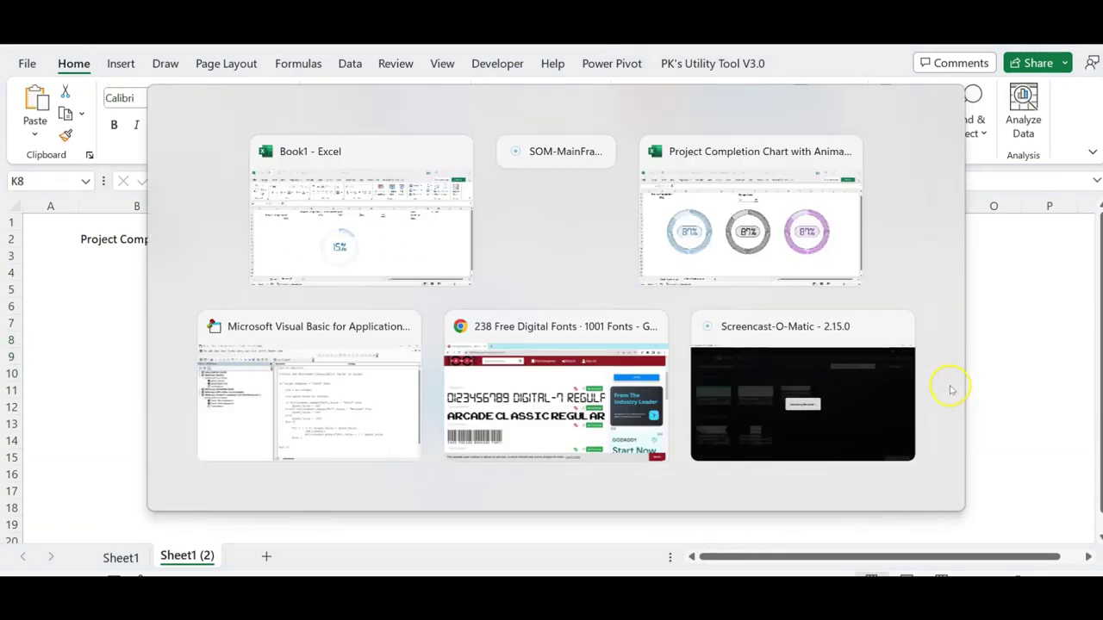
{"action": "key", "text": "Tab"}
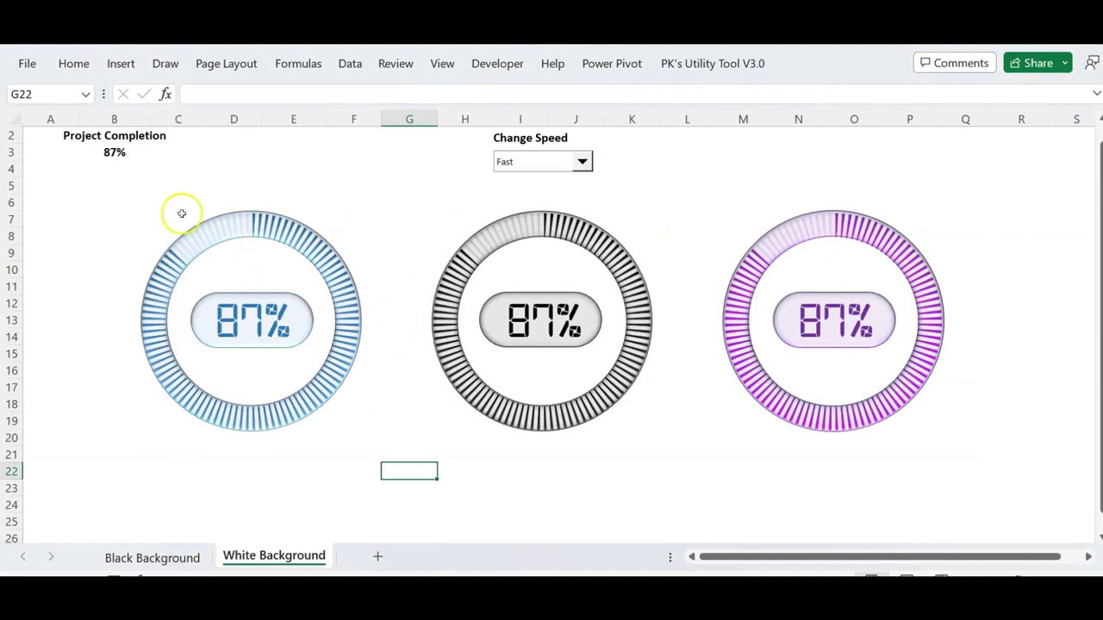
{"action": "key", "text": "alt+Tab"}
Bring up the Shapes gallery under Insert > Illustrations.
{"action": "left_click", "coordinate": [611, 318]}
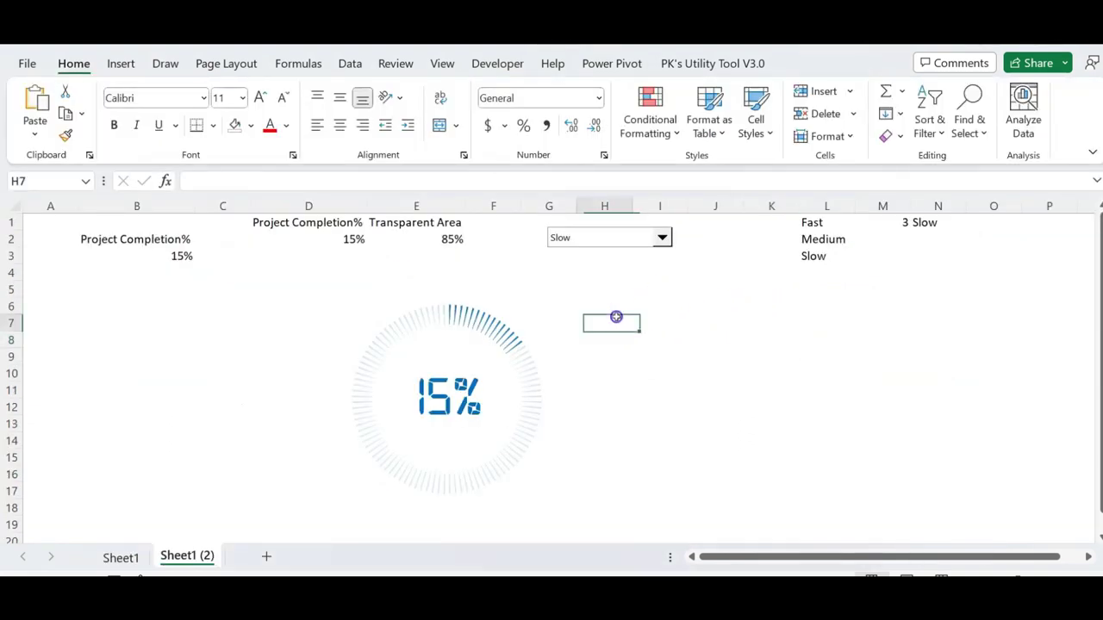
{"action": "left_click", "coordinate": [120, 64]}
{"action": "left_click", "coordinate": [221, 118]}
{"action": "left_click", "coordinate": [254, 190]}
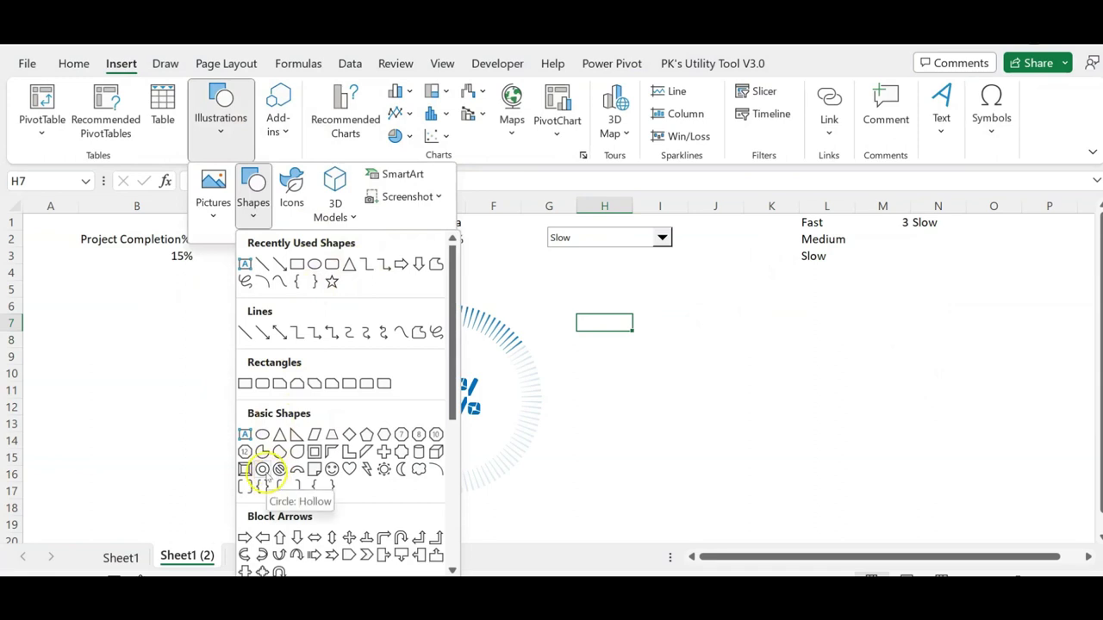
Draw a Circle: Hollow donut over the ring, thin its band, and size it to about 6.03 cm.
{"action": "left_click", "coordinate": [262, 470]}
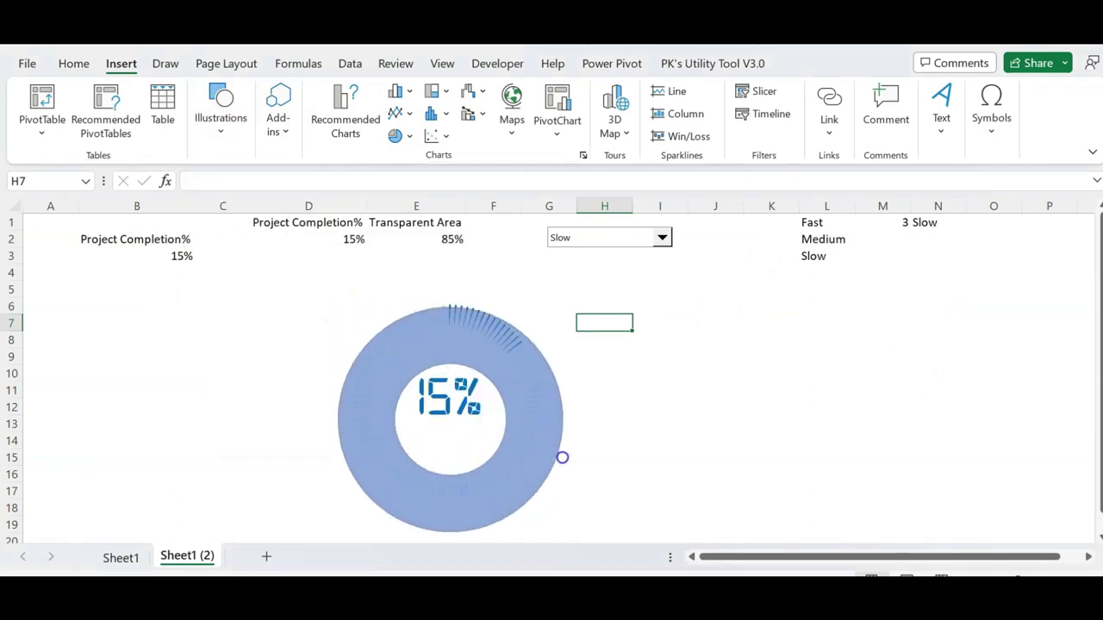
{"action": "left_click_drag", "start_coordinate": [338, 307], "coordinate": [561, 455]}
{"action": "left_click", "coordinate": [395, 402]}
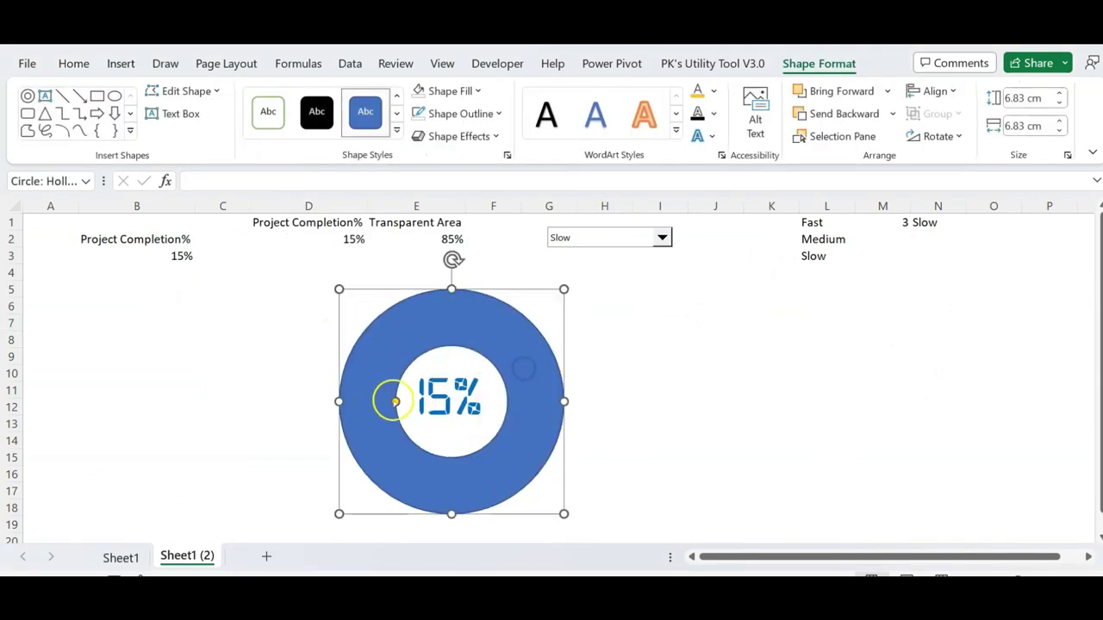
{"action": "left_click_drag", "start_coordinate": [395, 402], "coordinate": [365, 395]}
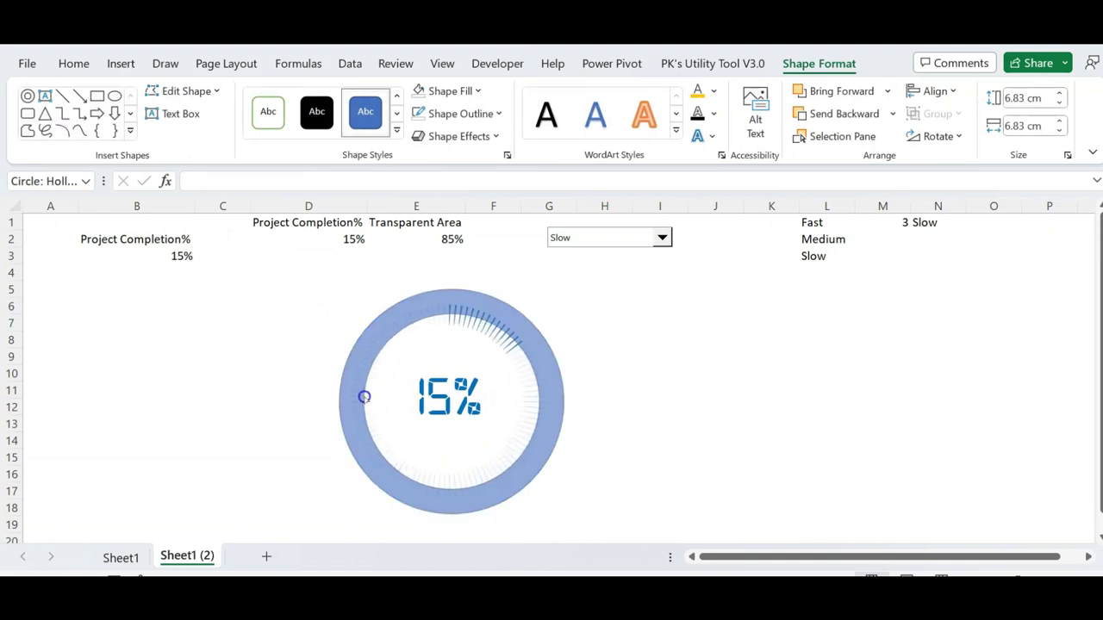
{"action": "left_click_drag", "start_coordinate": [512, 324], "coordinate": [529, 329]}
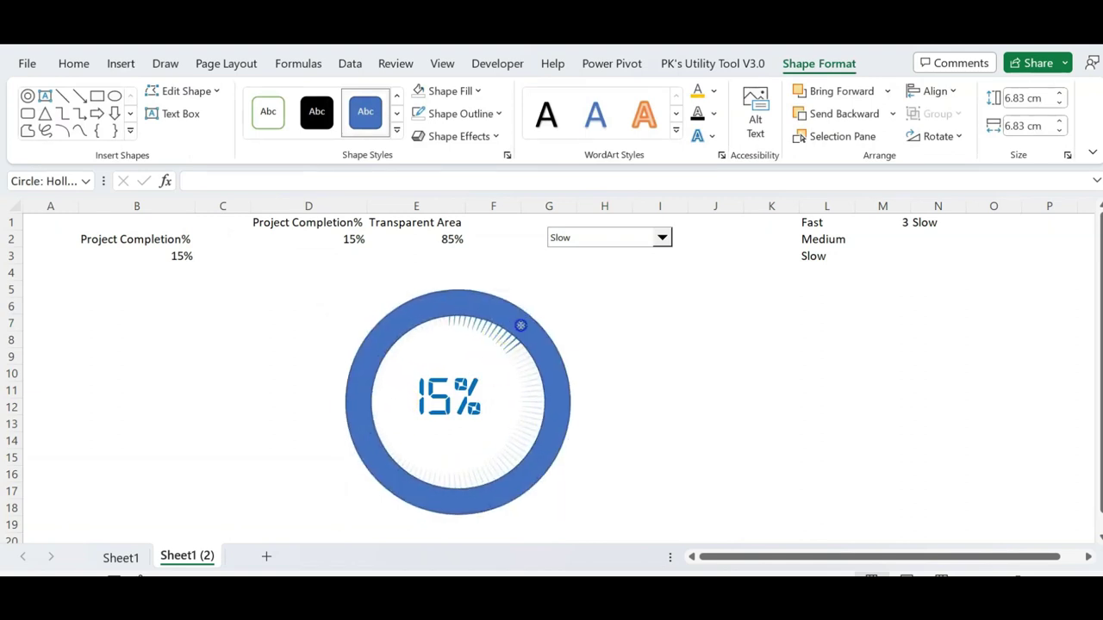
{"action": "left_click_drag", "start_coordinate": [578, 515], "coordinate": [535, 491]}
{"action": "left_click_drag", "start_coordinate": [537, 396], "coordinate": [529, 399]}
{"action": "key", "text": "Escape"}
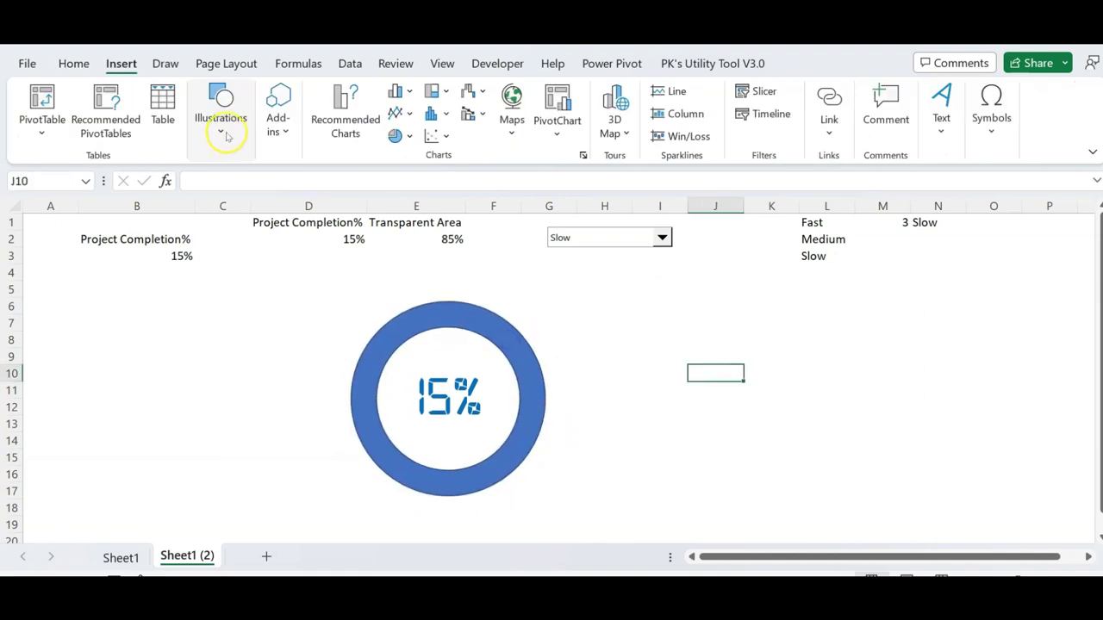
{"action": "left_click", "coordinate": [222, 129]}
Draw a rounded rectangle over the gauge centre behind the 15% label.
{"action": "left_click", "coordinate": [251, 185]}
{"action": "left_click", "coordinate": [262, 383]}
{"action": "left_click_drag", "start_coordinate": [401, 370], "coordinate": [494, 422]}
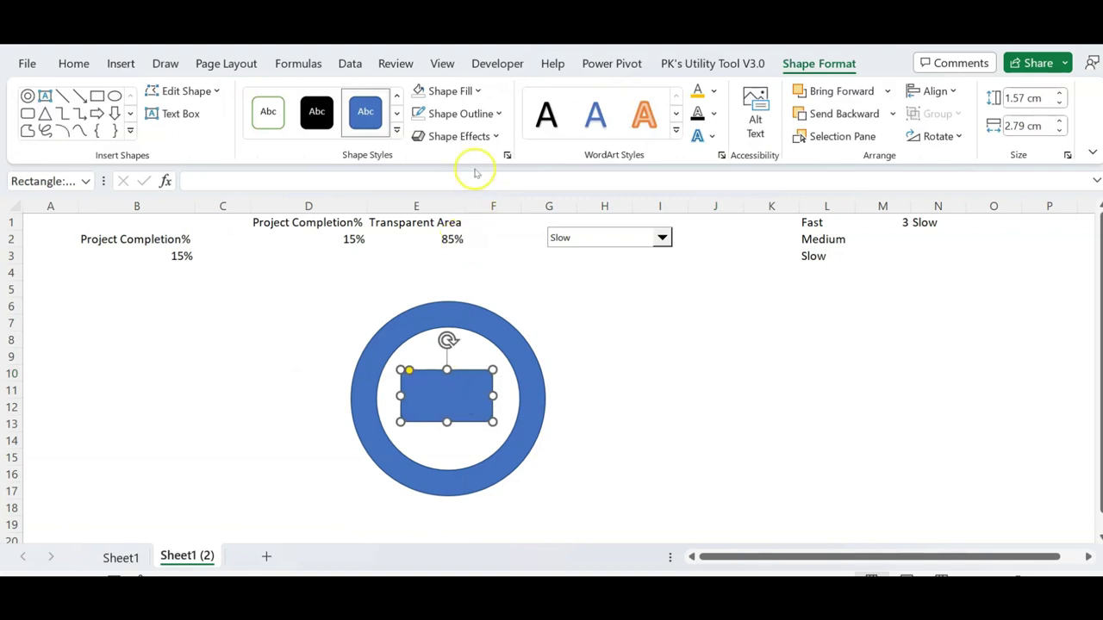
Apply a 3-D bevel Shape Effects preset to both the box and the donut.
{"action": "left_click", "coordinate": [486, 326], "text": "ctrl"}
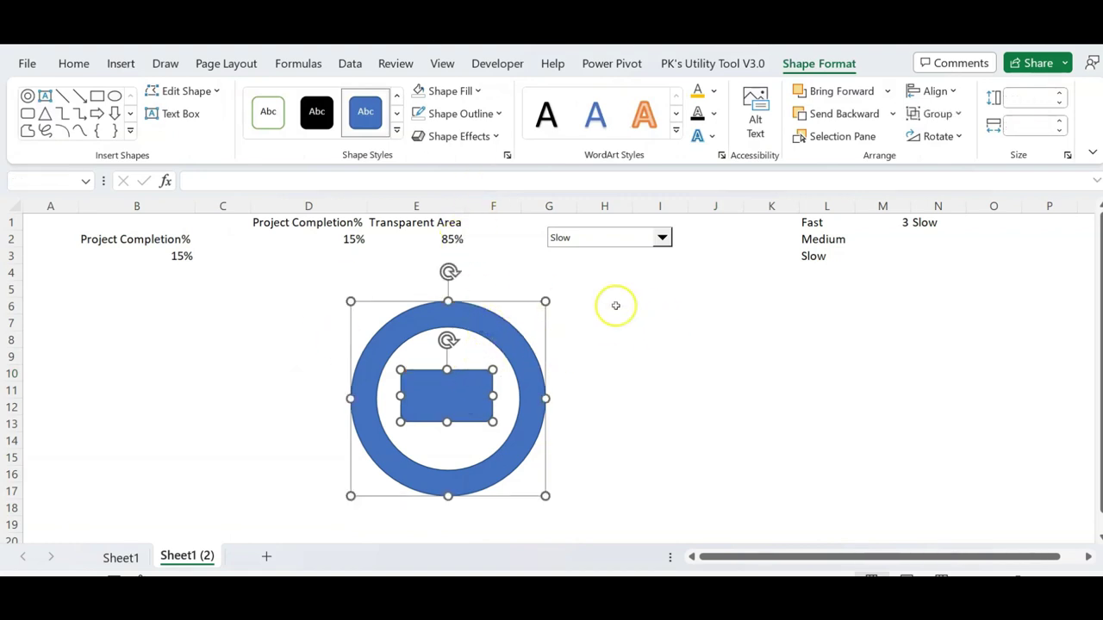
{"action": "left_click", "coordinate": [497, 136]}
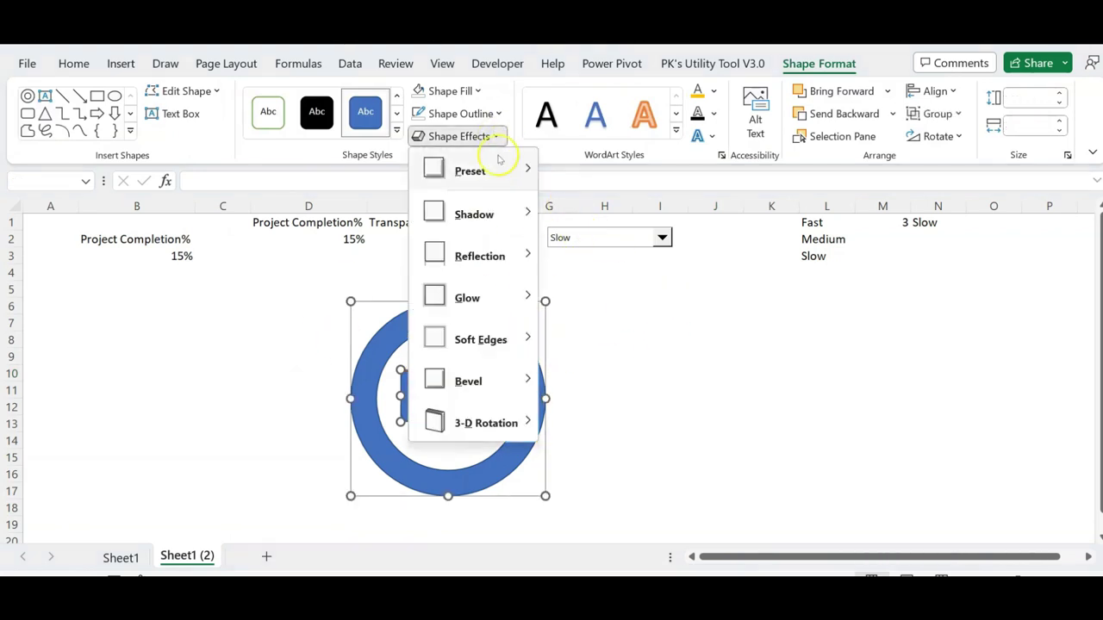
{"action": "mouse_move", "coordinate": [492, 214]}
{"action": "mouse_move", "coordinate": [496, 184]}
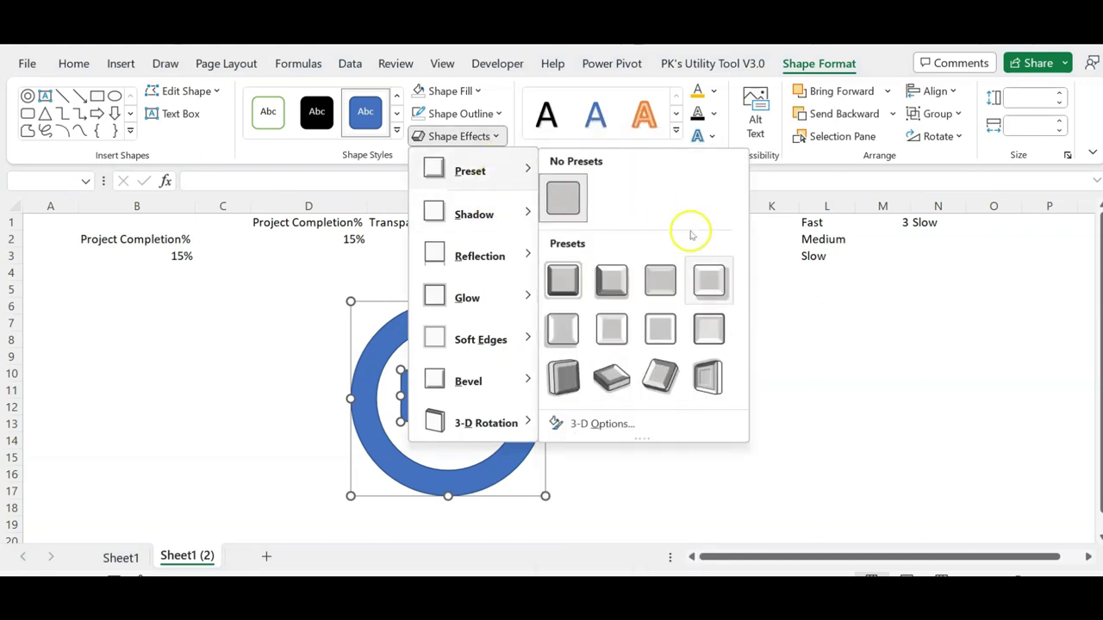
{"action": "left_click", "coordinate": [715, 340]}
{"action": "left_click", "coordinate": [802, 343]}
{"action": "left_click", "coordinate": [741, 375]}
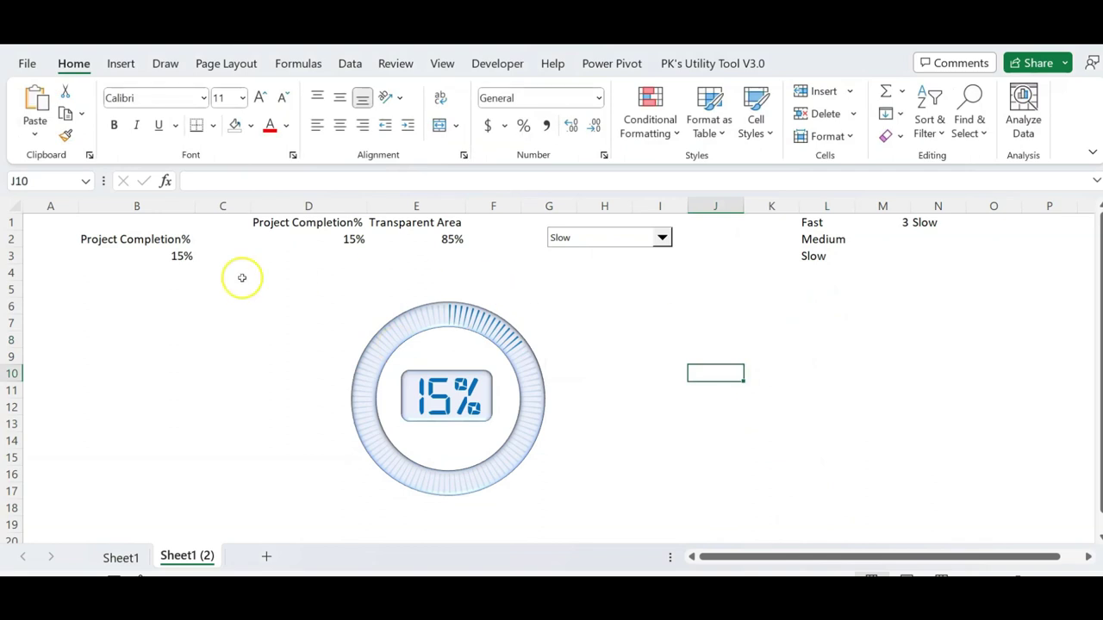
Set animation speed to Fast, enter 87 in B3, and select the centre box.
{"action": "left_click", "coordinate": [185, 255]}
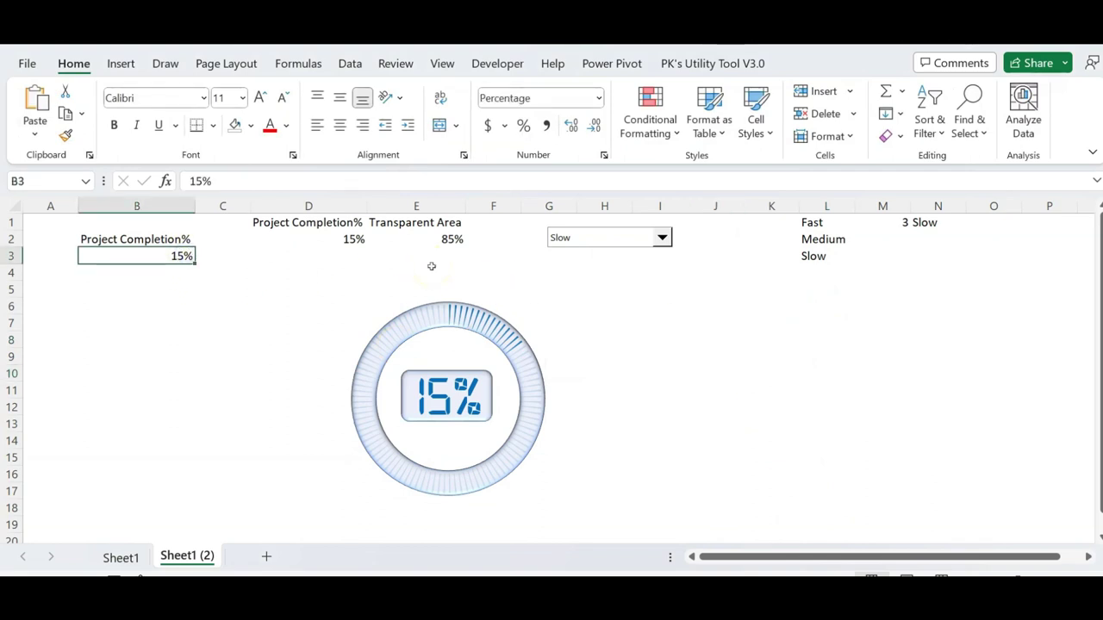
{"action": "left_click", "coordinate": [630, 240]}
{"action": "left_click", "coordinate": [615, 248]}
{"action": "type", "text": "87"}
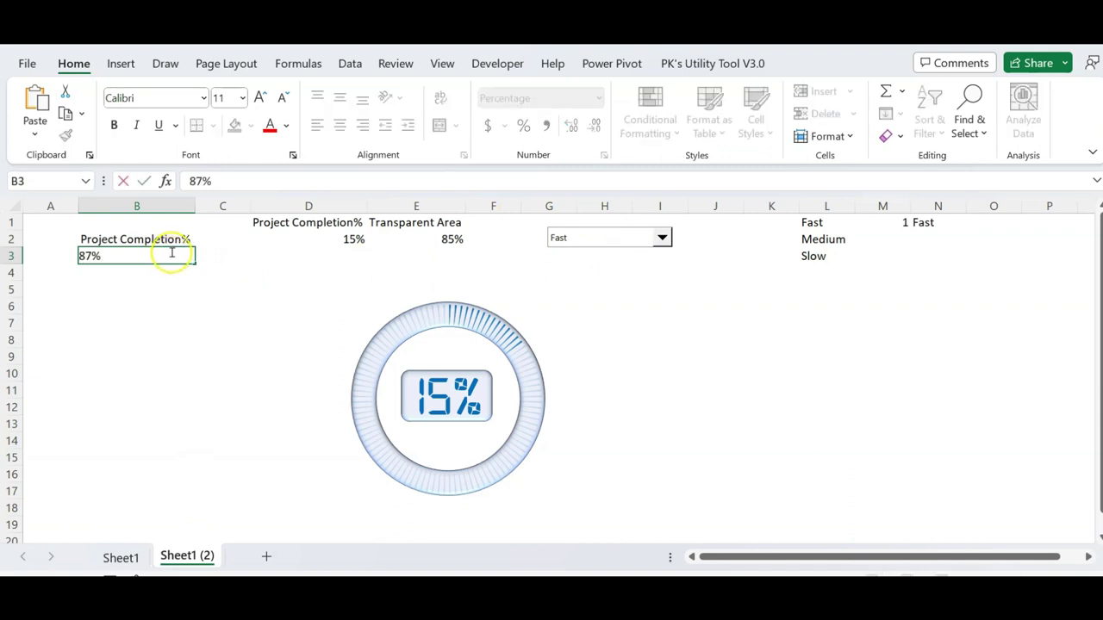
{"action": "key", "text": "Return"}
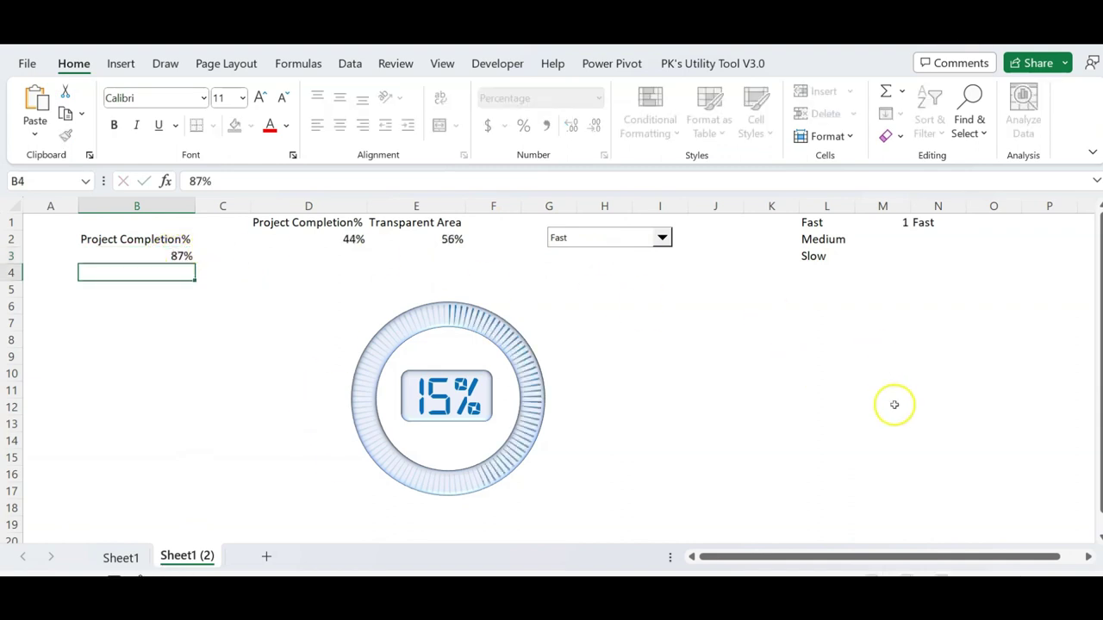
{"action": "left_click", "coordinate": [465, 398]}
Move the box aside and relink the centre label's formula to =$D$2.
{"action": "left_click_drag", "start_coordinate": [457, 397], "coordinate": [606, 394]}
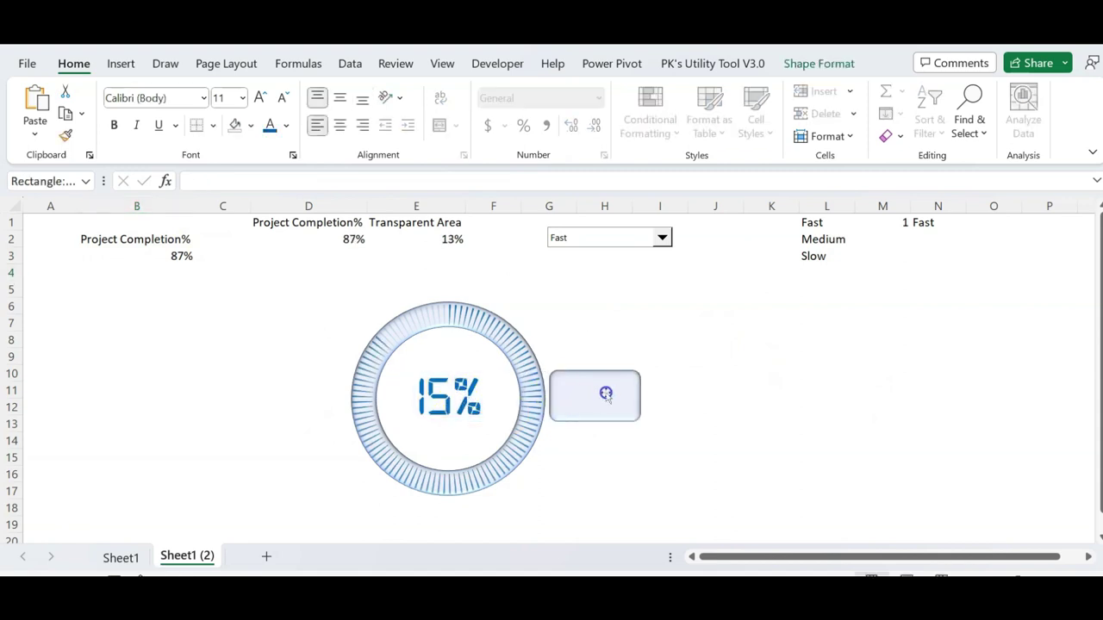
{"action": "left_click", "coordinate": [479, 395]}
{"action": "left_click", "coordinate": [452, 397]}
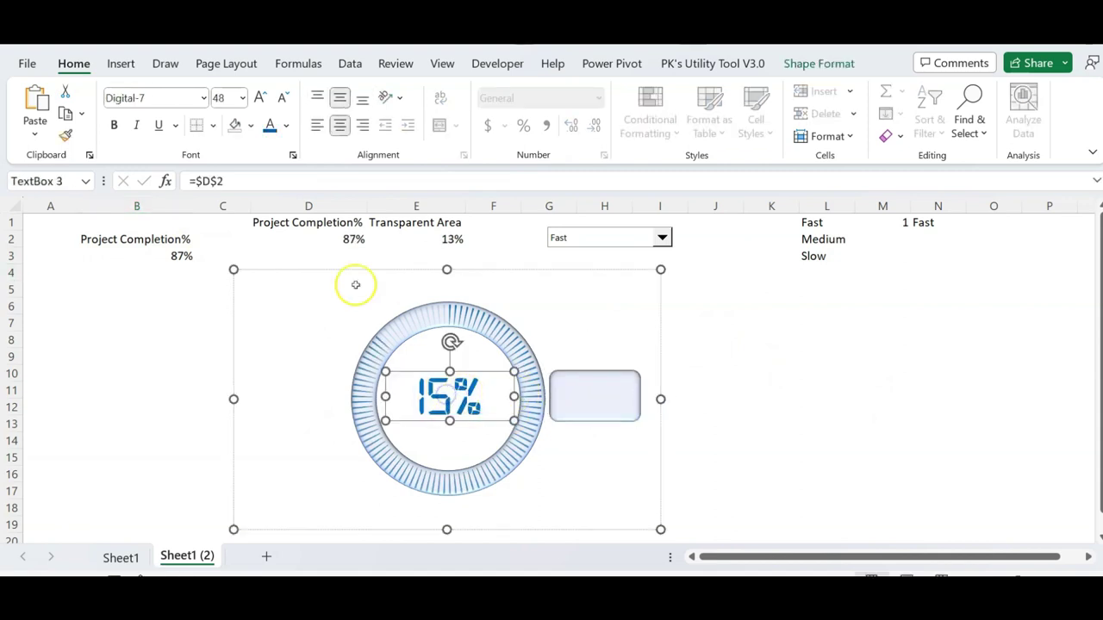
{"action": "left_click", "coordinate": [250, 182]}
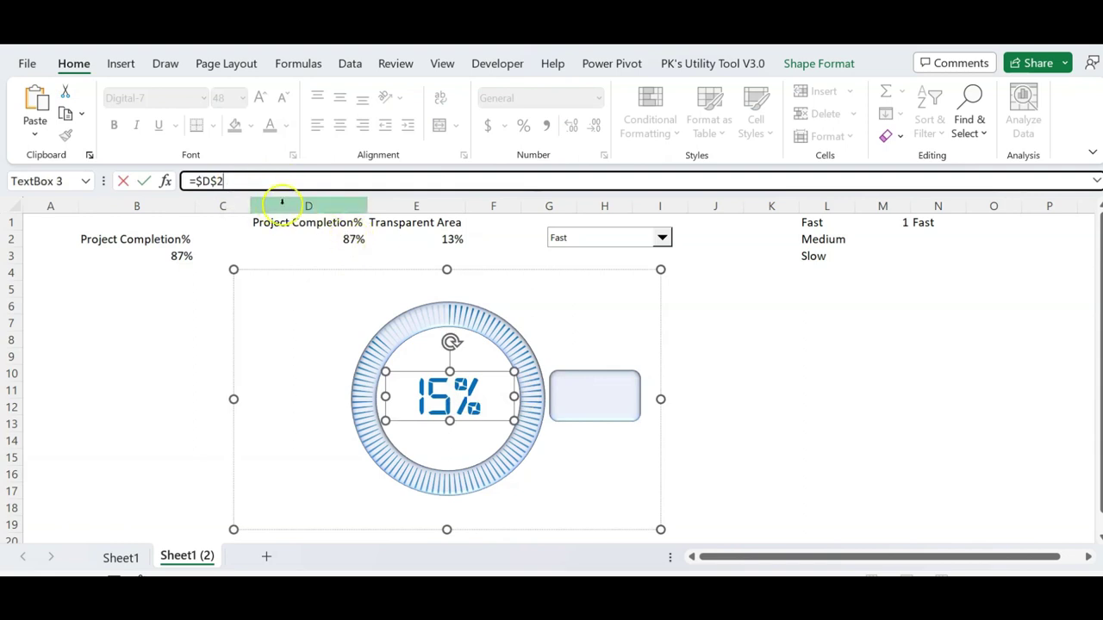
{"action": "left_click", "coordinate": [333, 239]}
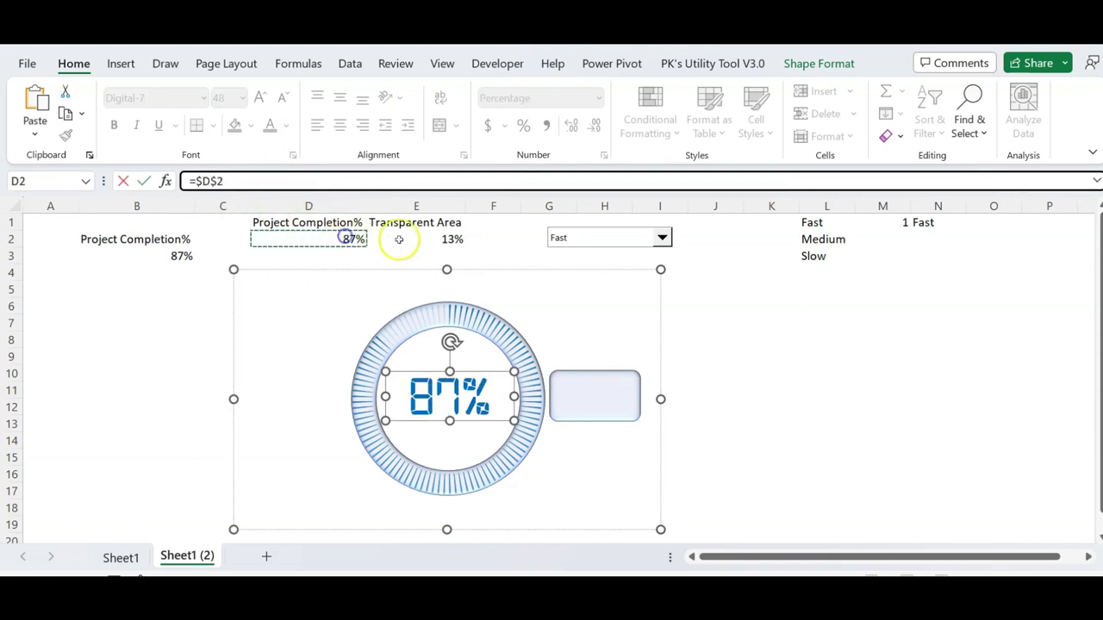
{"action": "key", "text": "Return"}
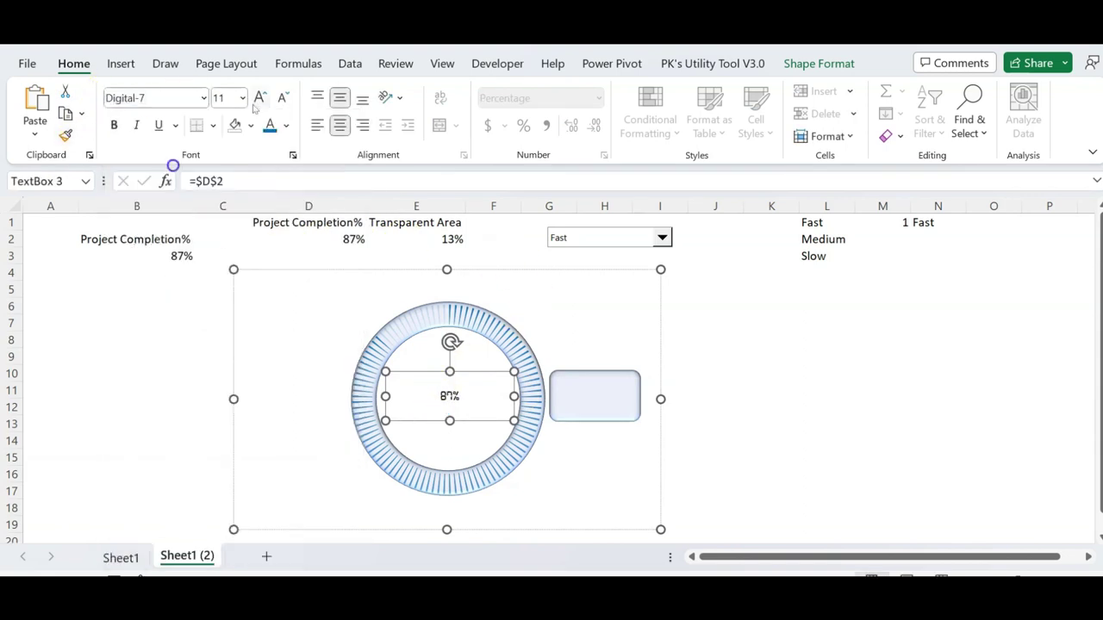
Put the rounded box back in the centre and group all gauge shapes.
{"action": "left_click_drag", "start_coordinate": [616, 398], "coordinate": [473, 401]}
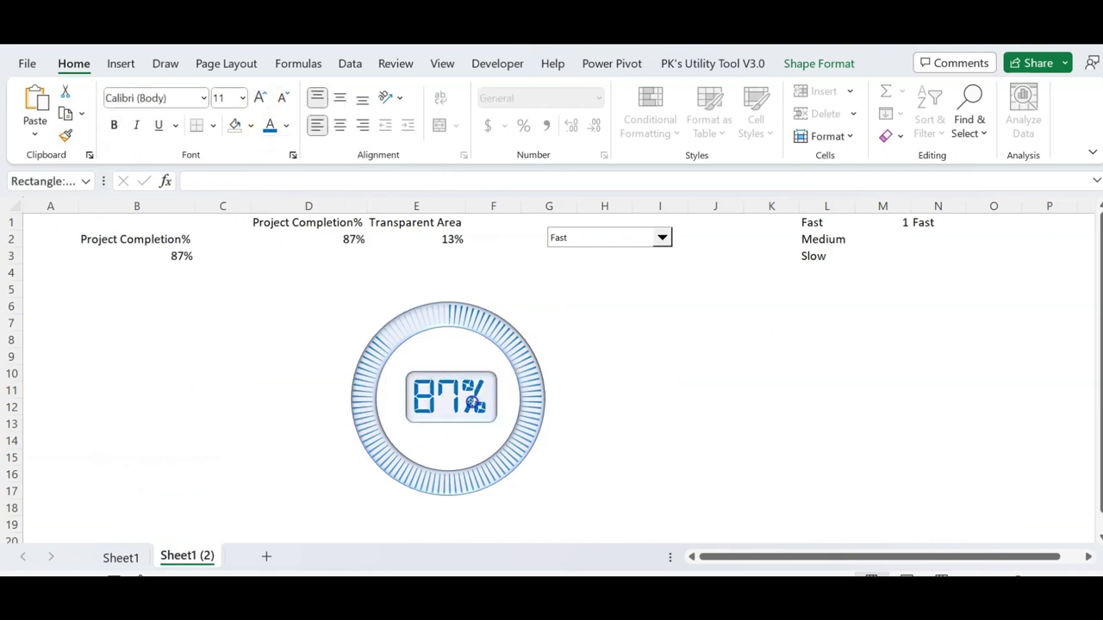
{"action": "left_click", "coordinate": [561, 391]}
{"action": "left_click", "coordinate": [487, 399]}
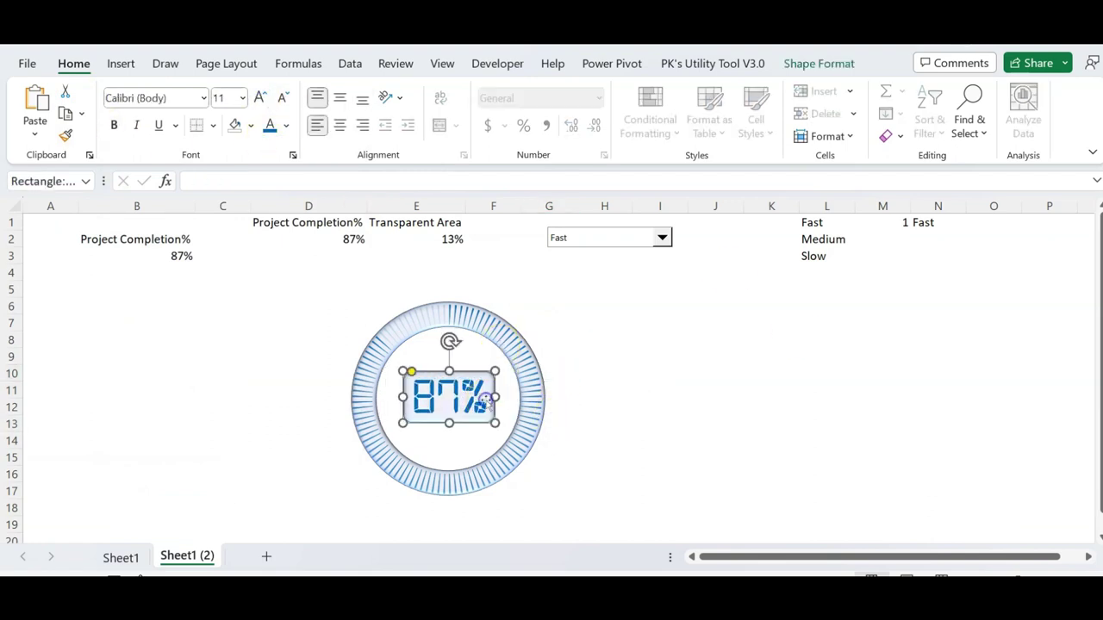
{"action": "key", "text": "ctrl+a"}
{"action": "right_click", "coordinate": [630, 240]}
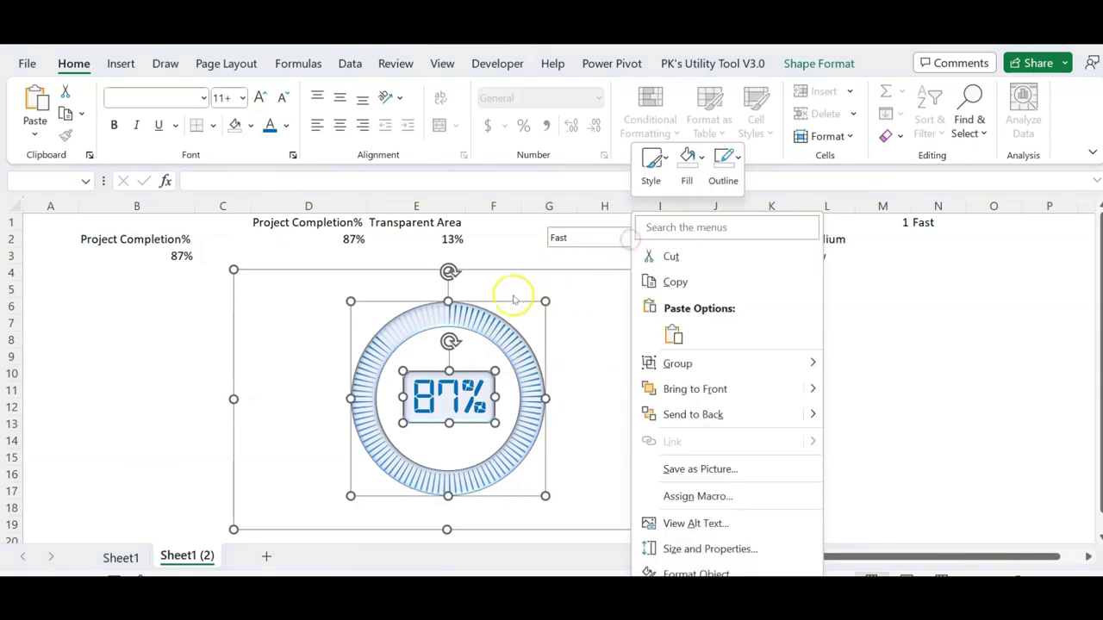
{"action": "right_click", "coordinate": [483, 319]}
{"action": "mouse_move", "coordinate": [543, 362]}
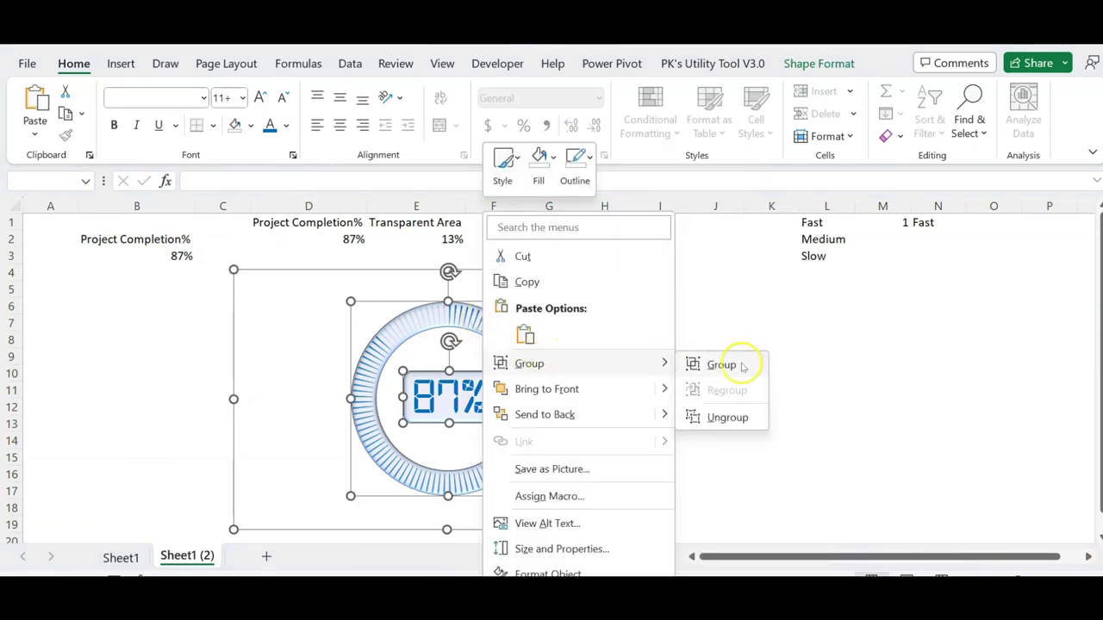
{"action": "left_click", "coordinate": [740, 363]}
{"action": "left_click", "coordinate": [797, 356]}
Enter 90 in B3 so the gauge animates up to 90%.
{"action": "left_click", "coordinate": [160, 258]}
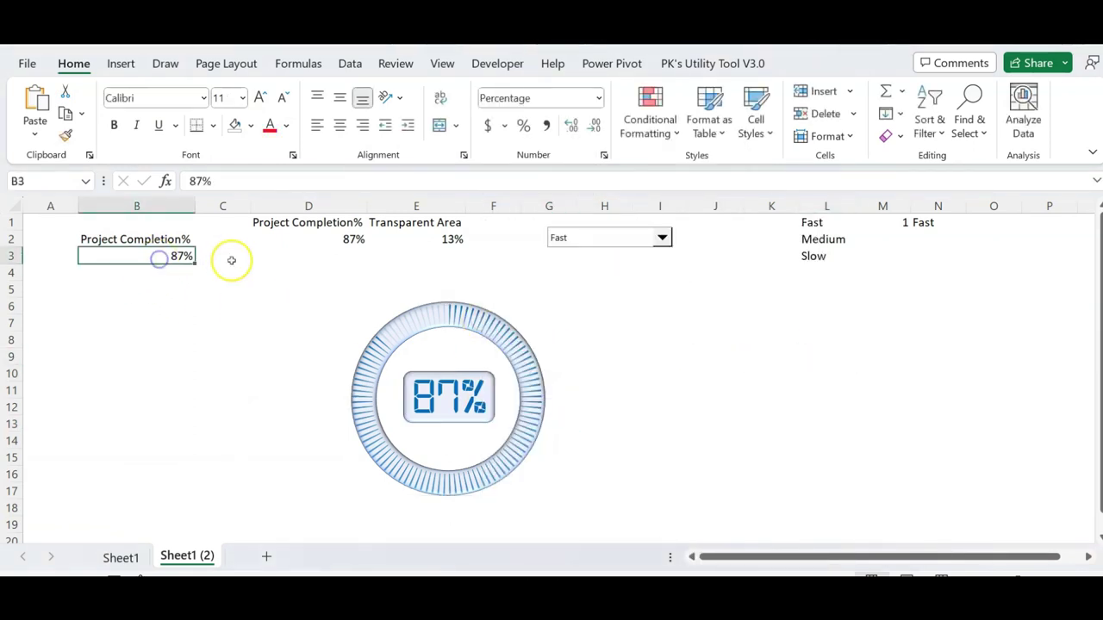
{"action": "type", "text": "90"}
{"action": "key", "text": "Return"}
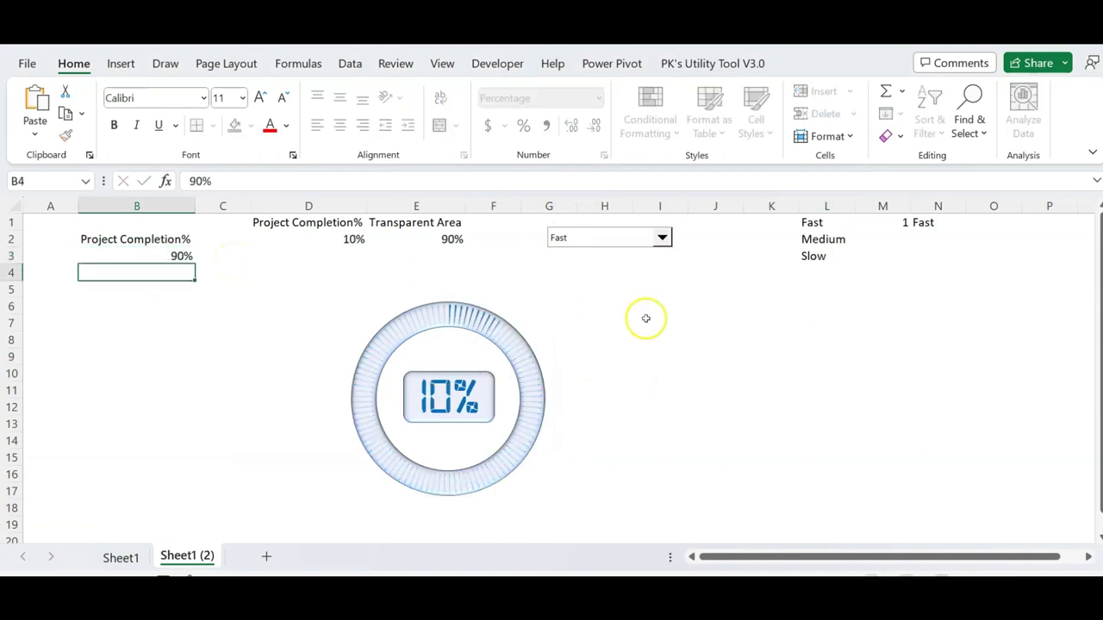